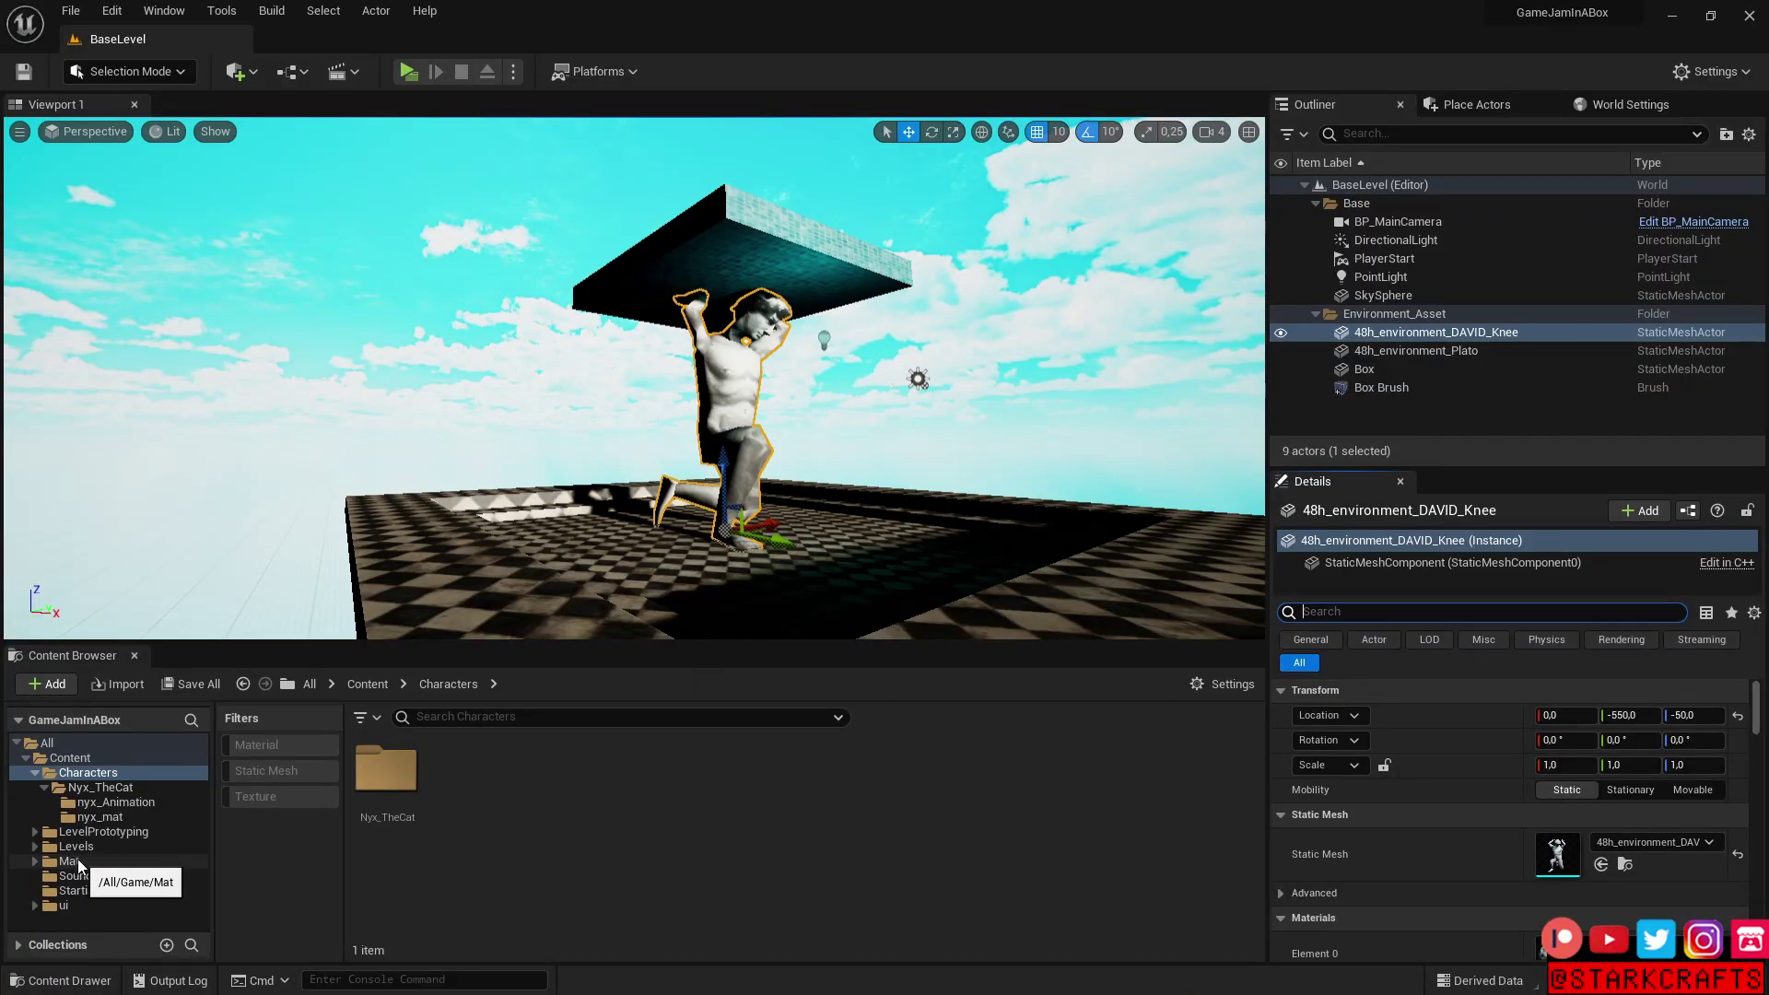
# Add a new Material asset in the Mat folder and name it Outline_MAT
pyautogui.click(79, 864)
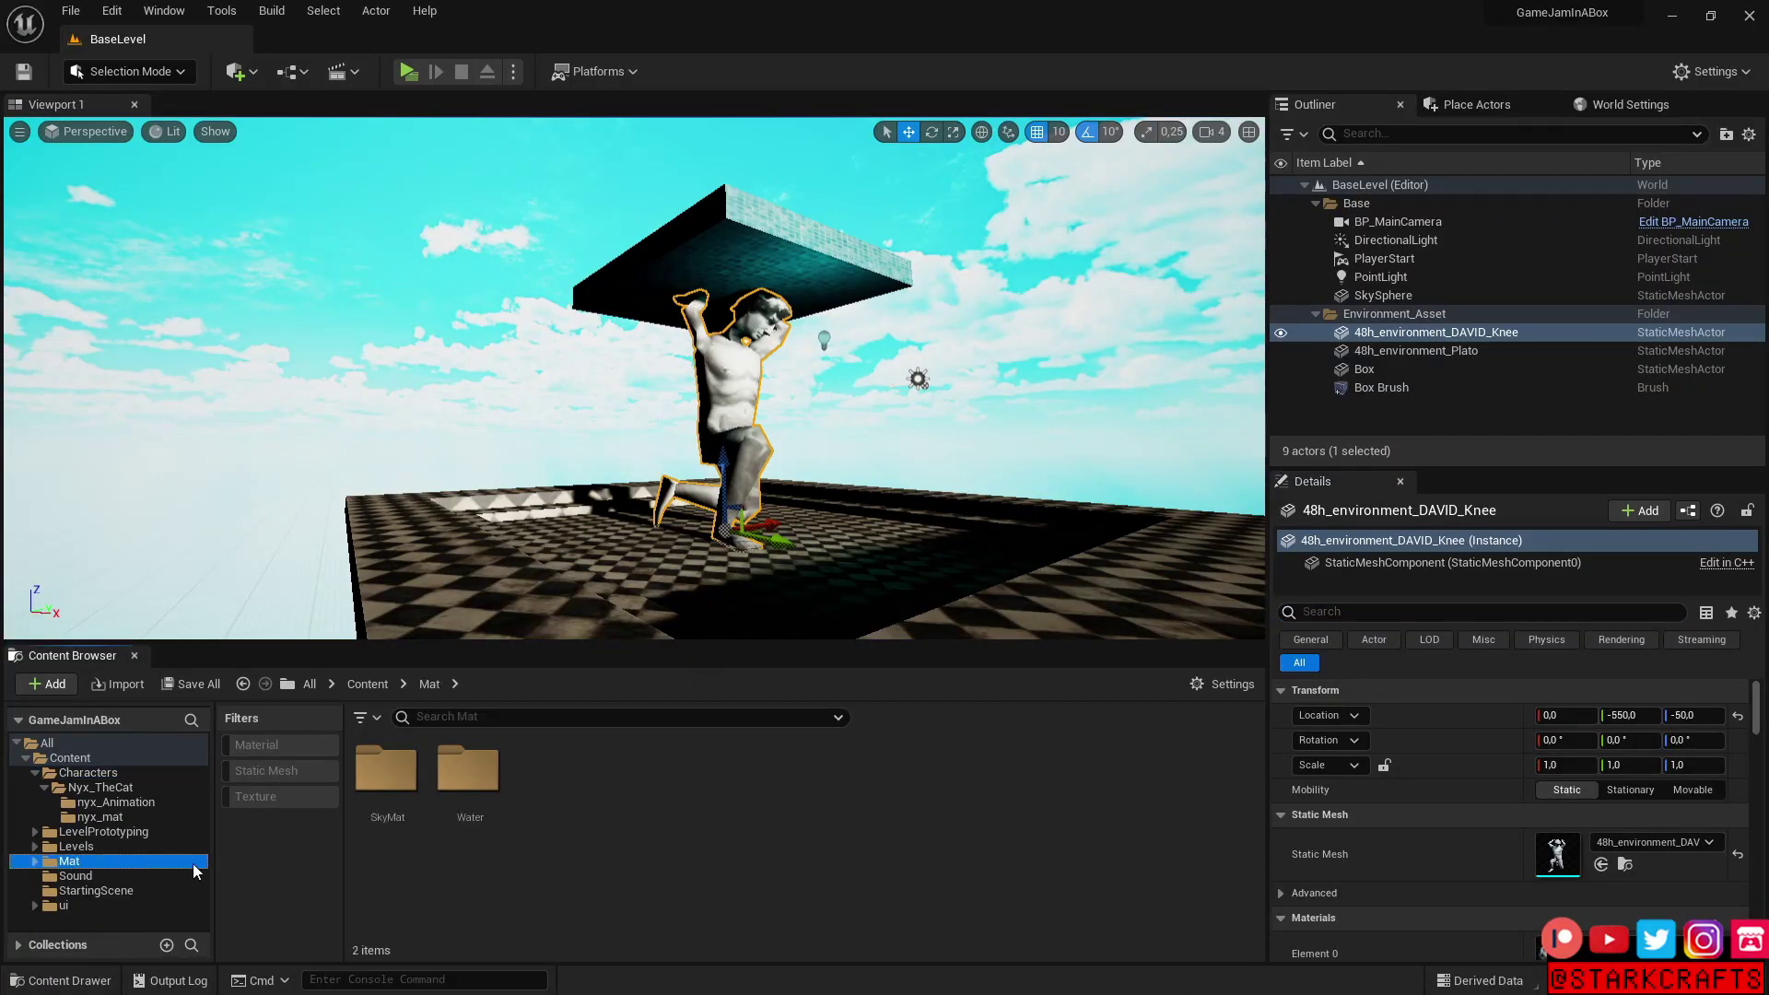
pyautogui.rightClick(726, 836)
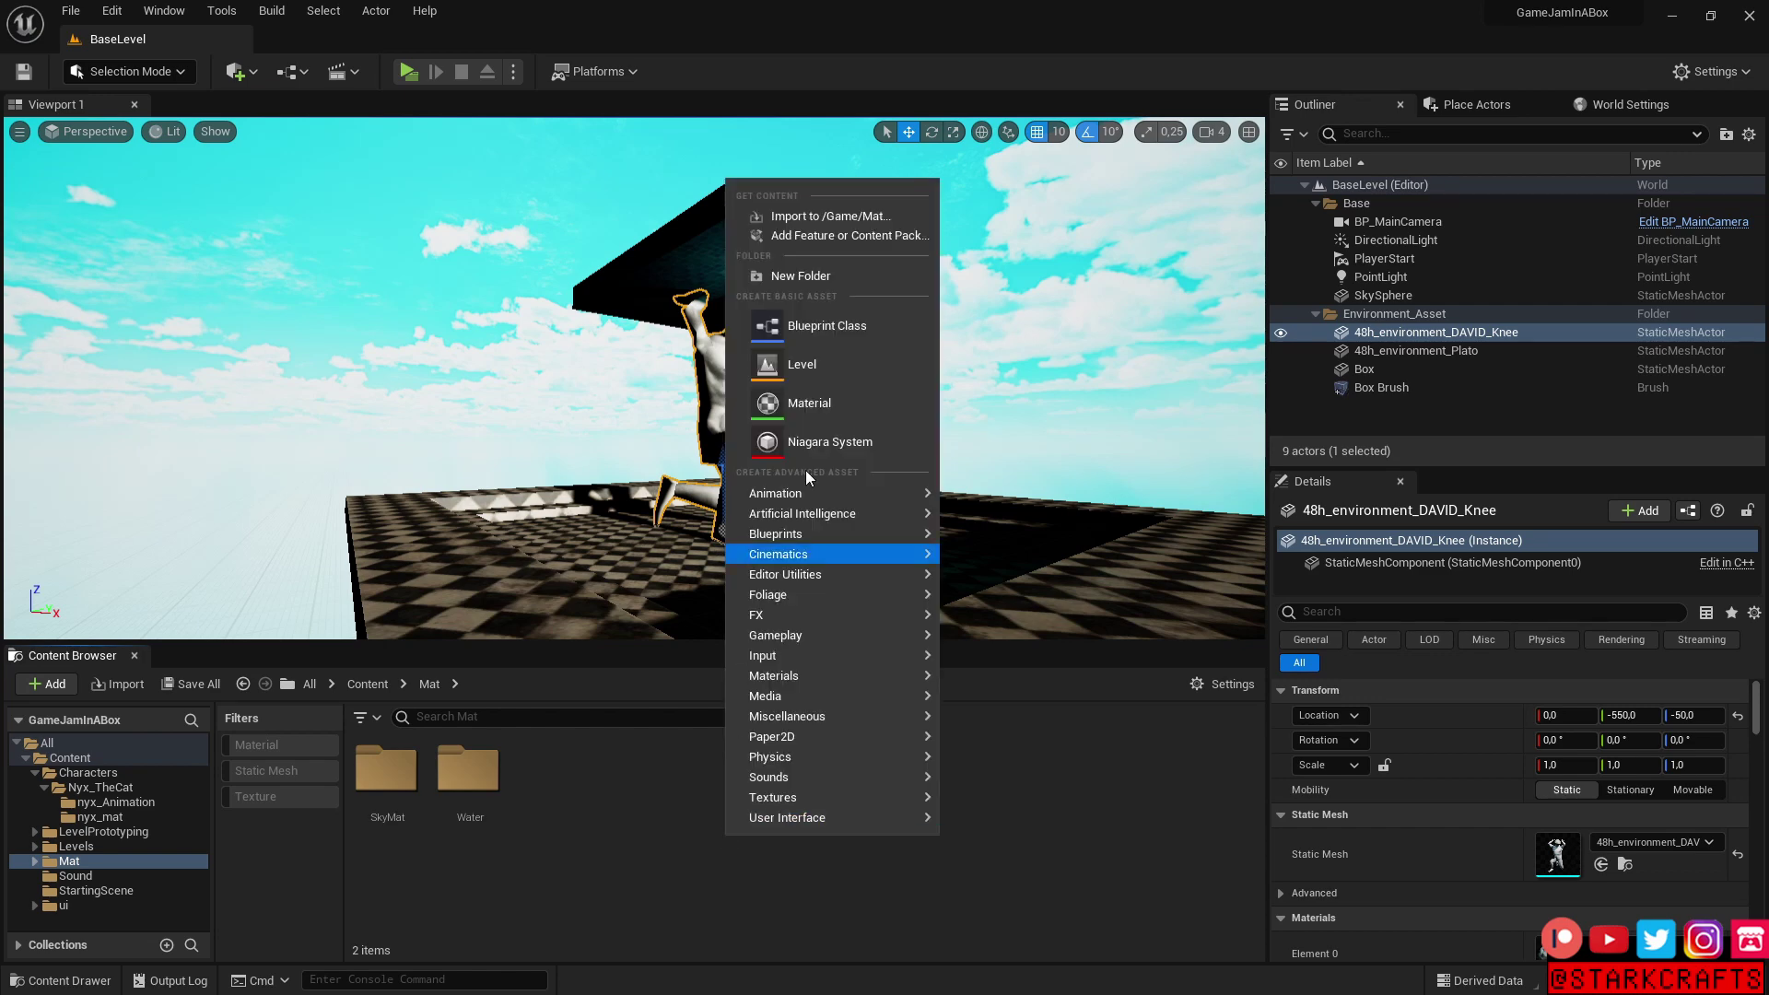
pyautogui.click(843, 406)
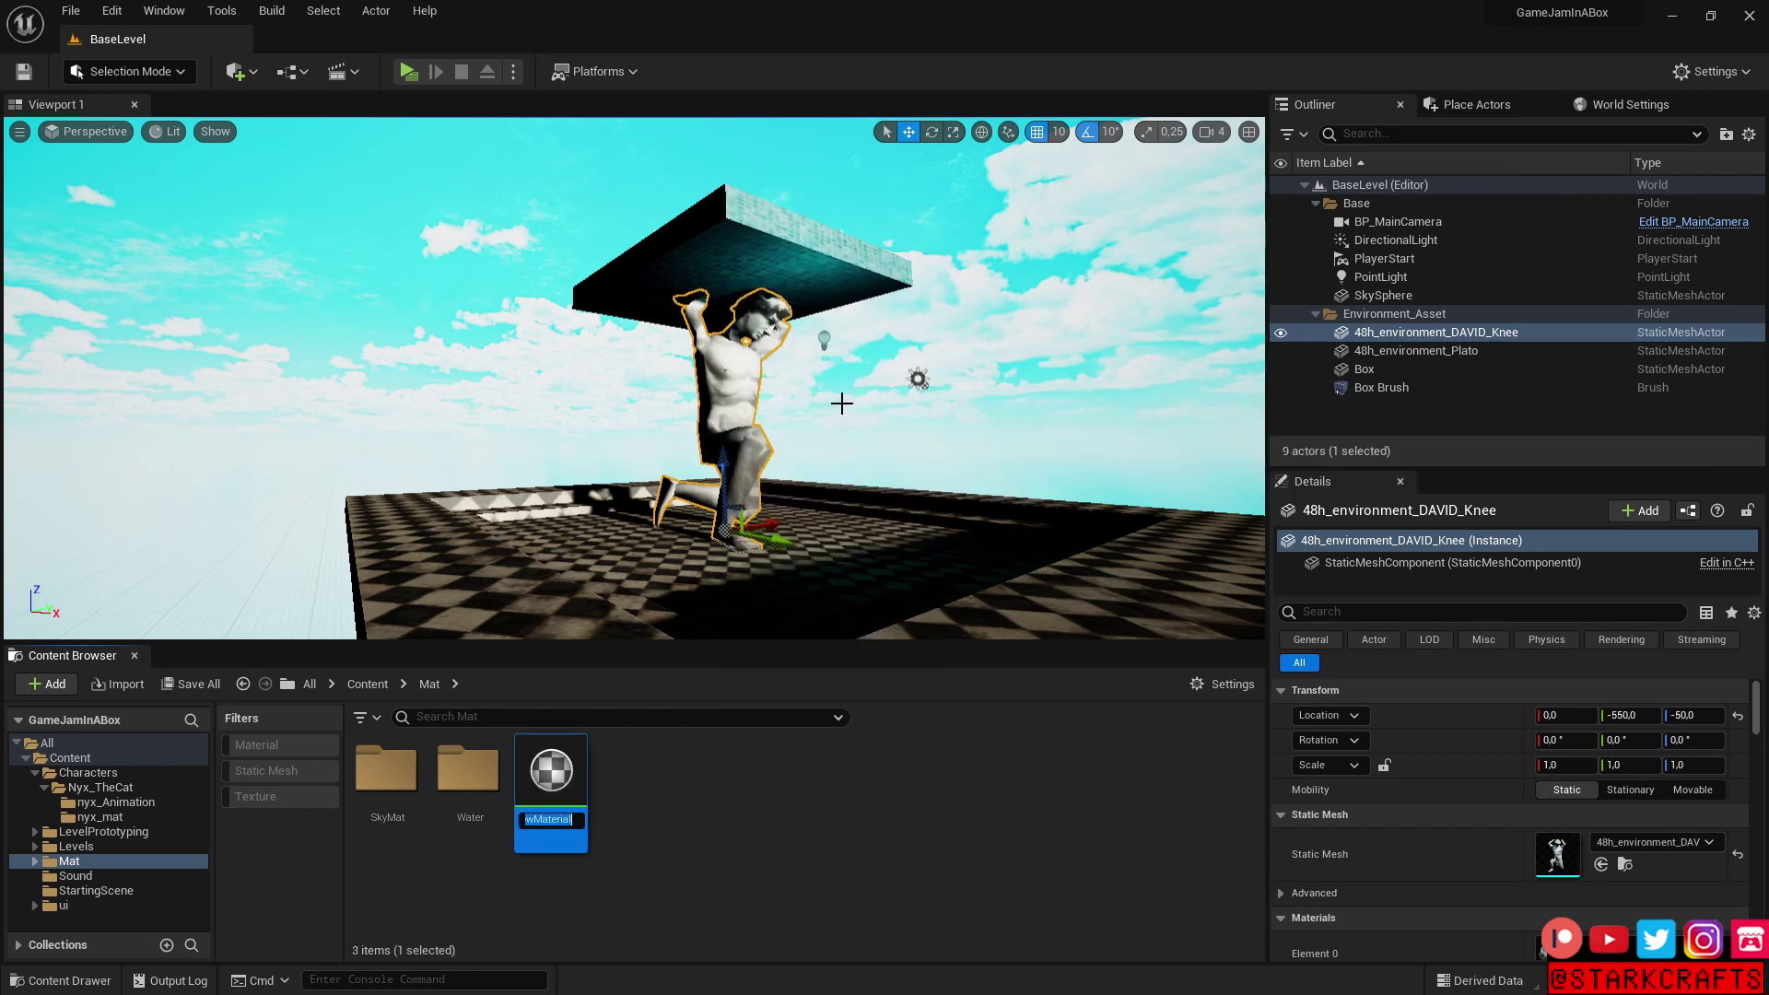
pyautogui.write('0')
pyautogui.write('utlin')
pyautogui.write('e_MA')
pyautogui.write('T')
pyautogui.press('Return')
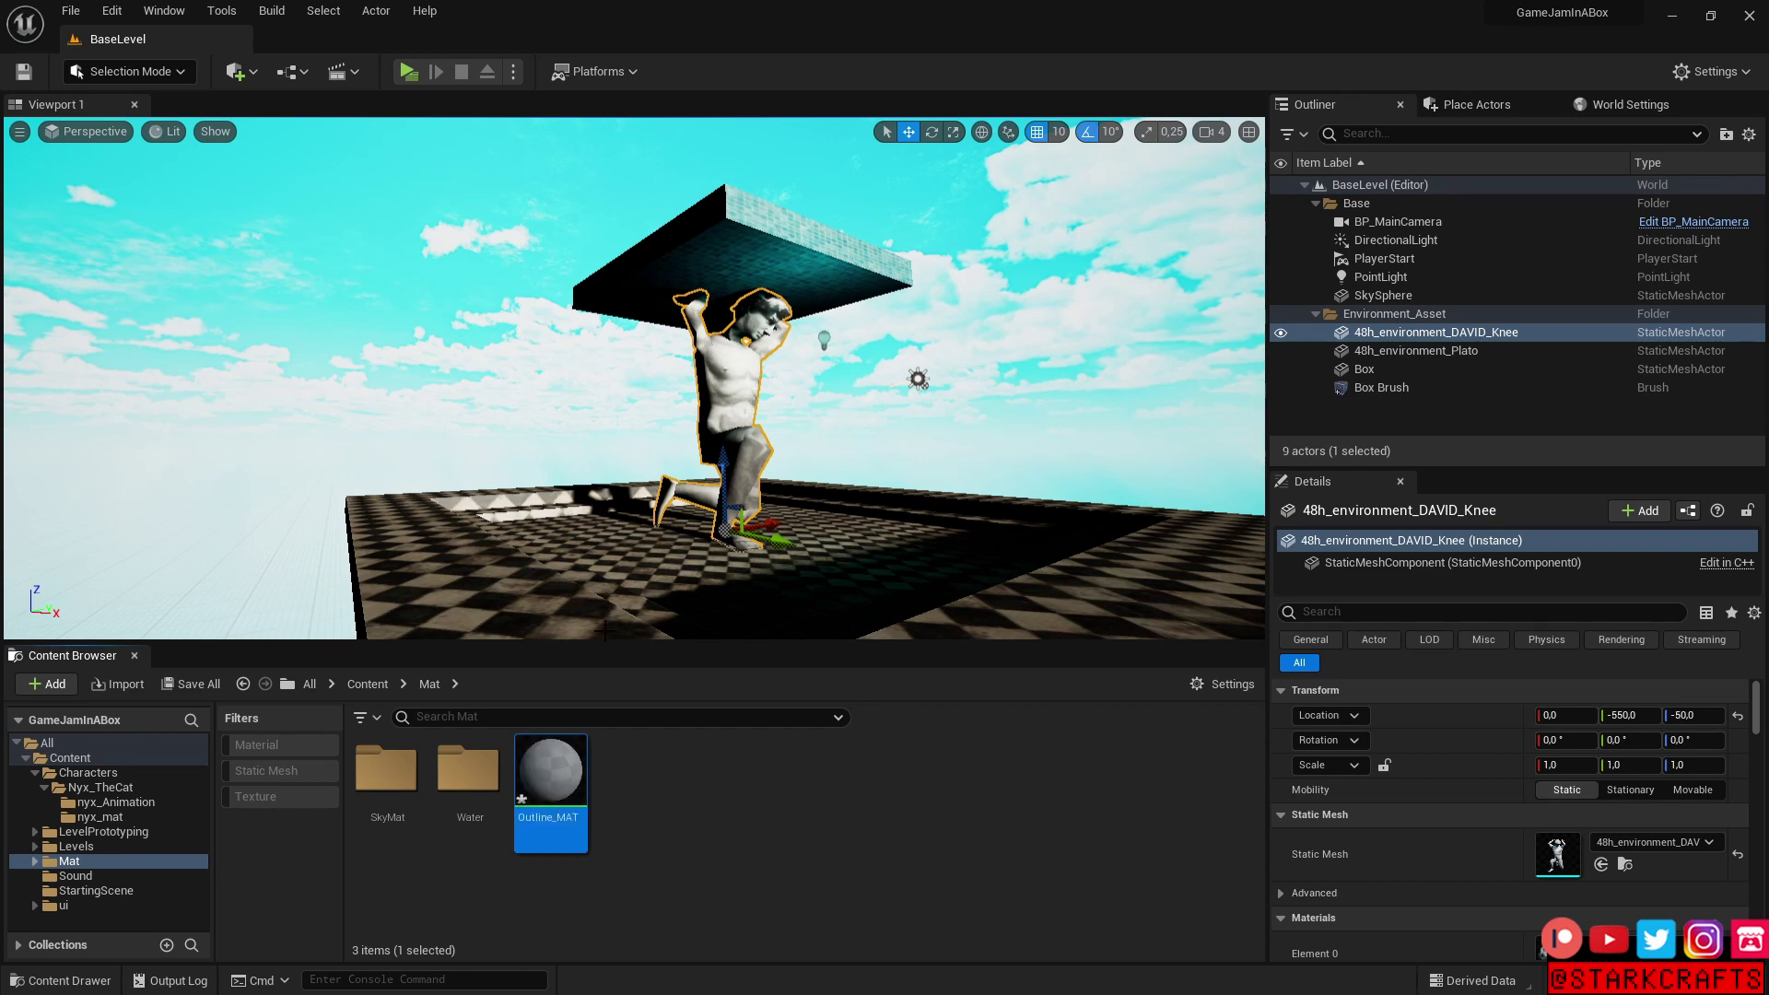
# Open Outline_MAT and set Blend Mode to Masked, Shading Model to Unlit, and enable Two Sided
pyautogui.doubleClick(550, 773)
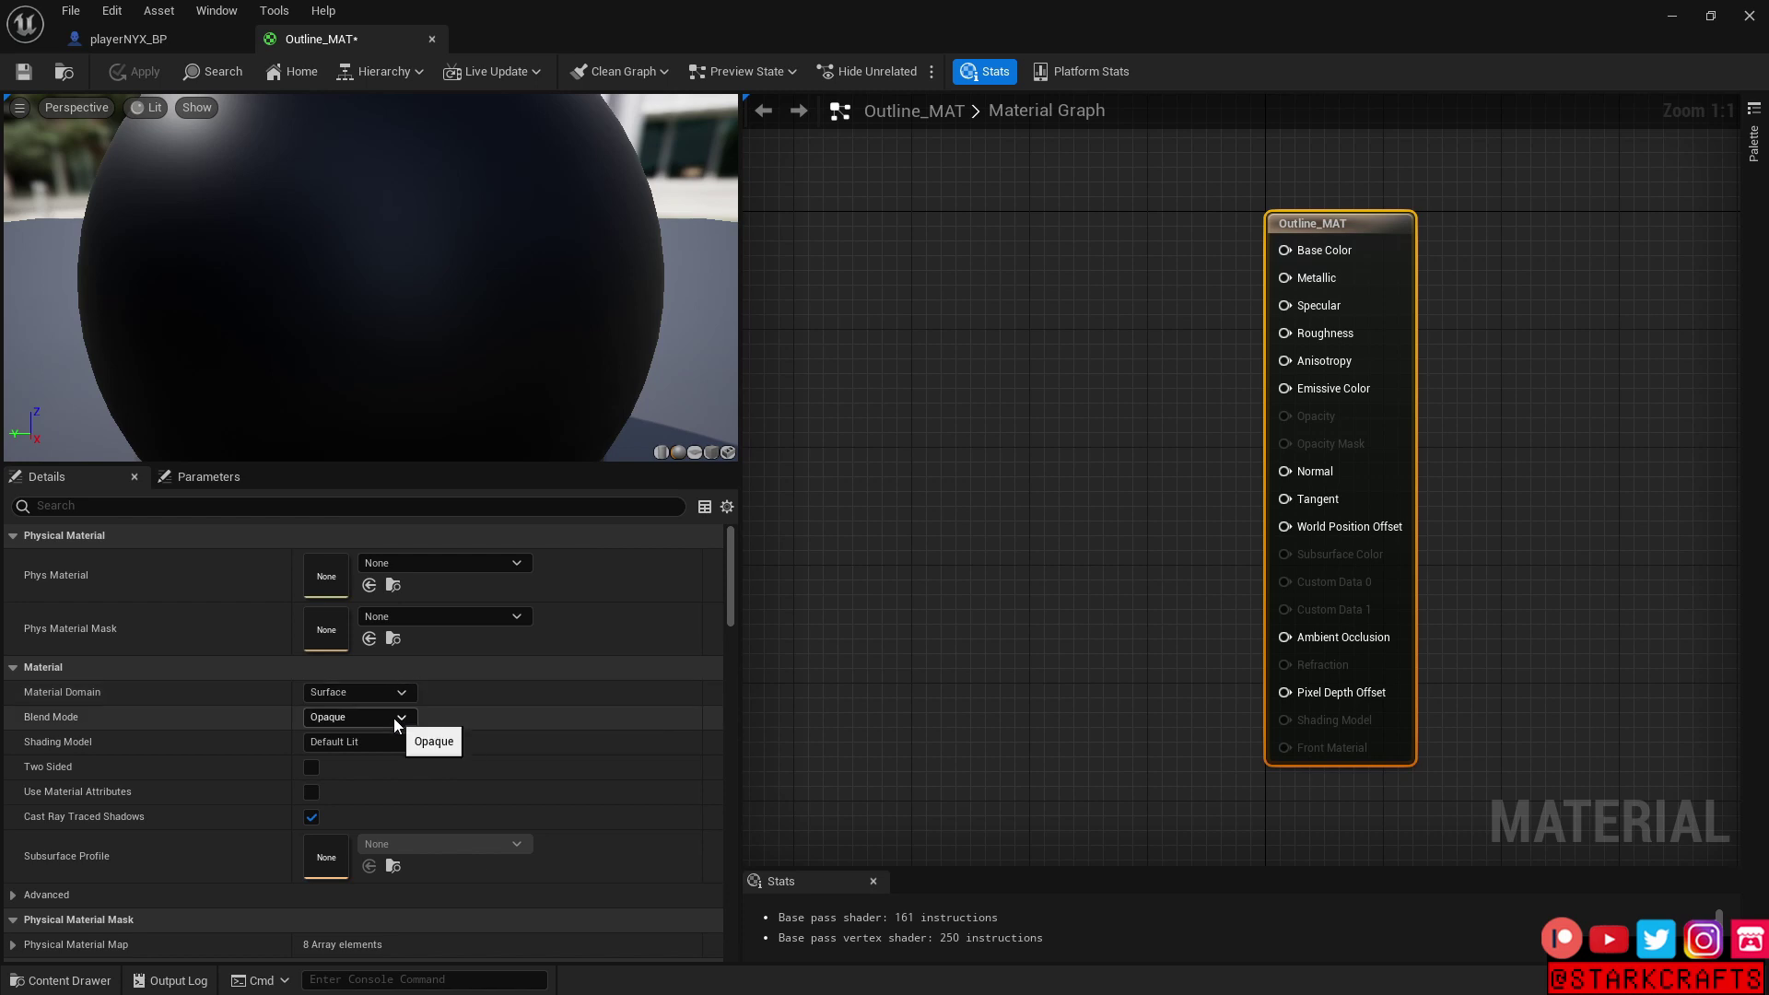
pyautogui.click(346, 715)
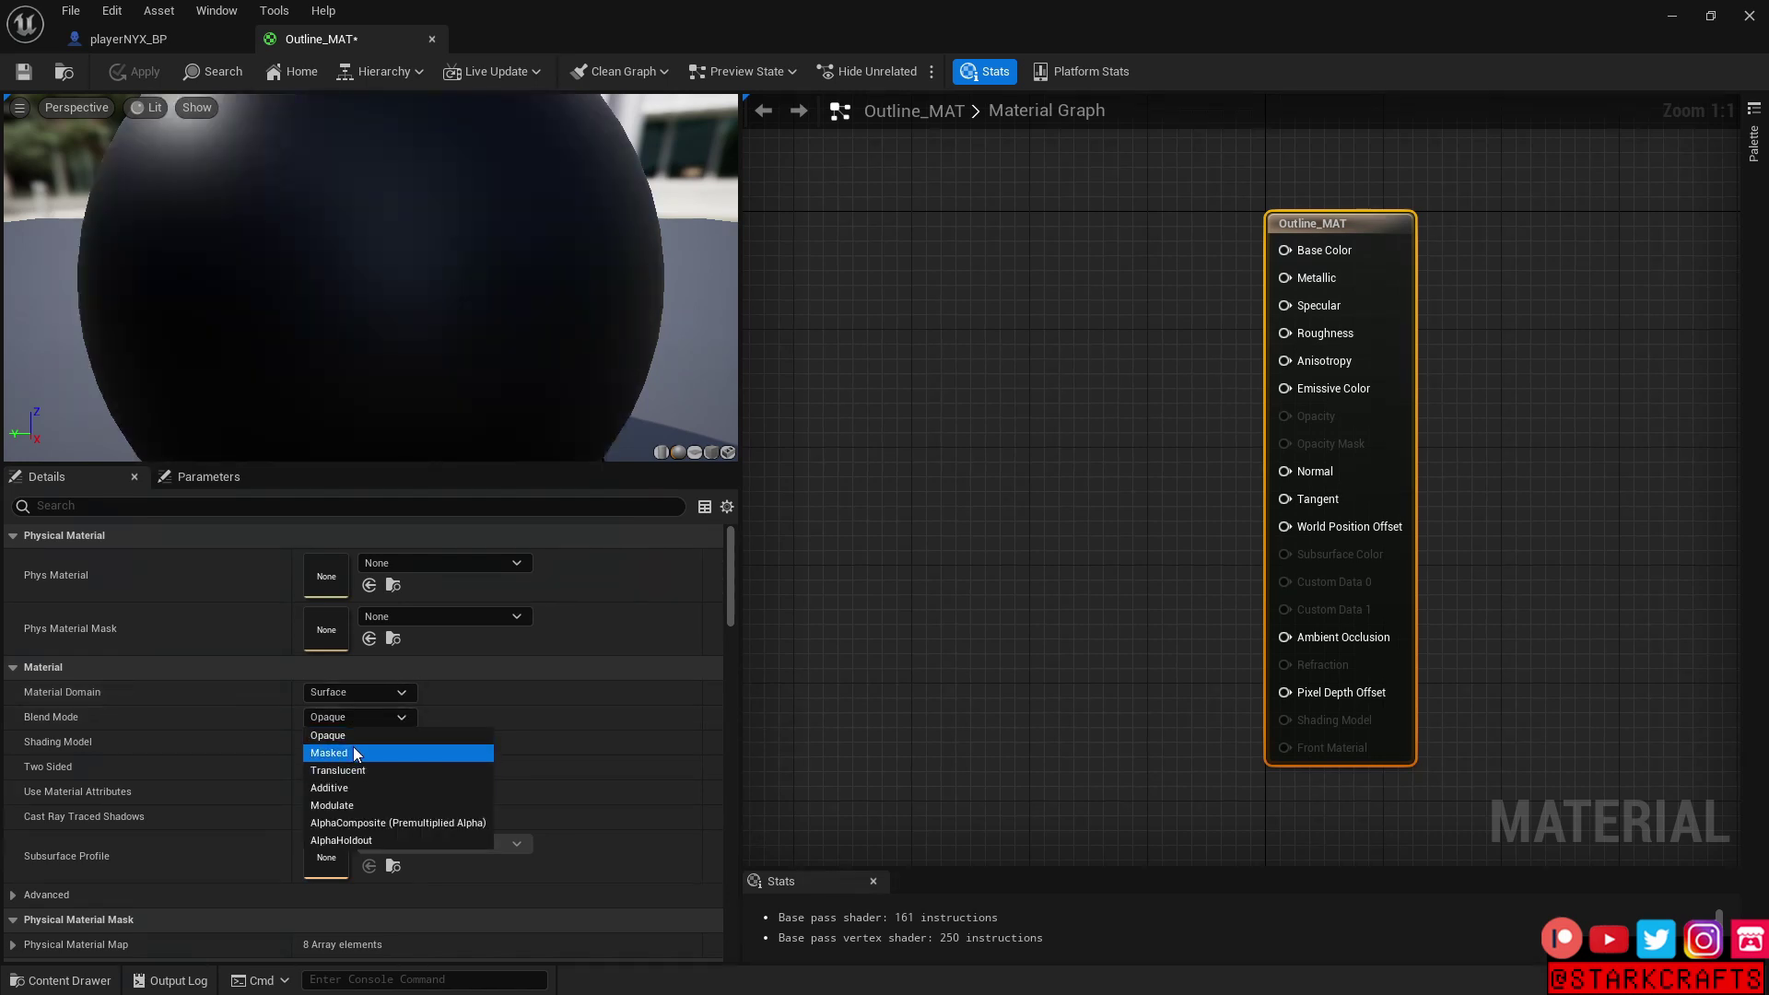
pyautogui.click(352, 746)
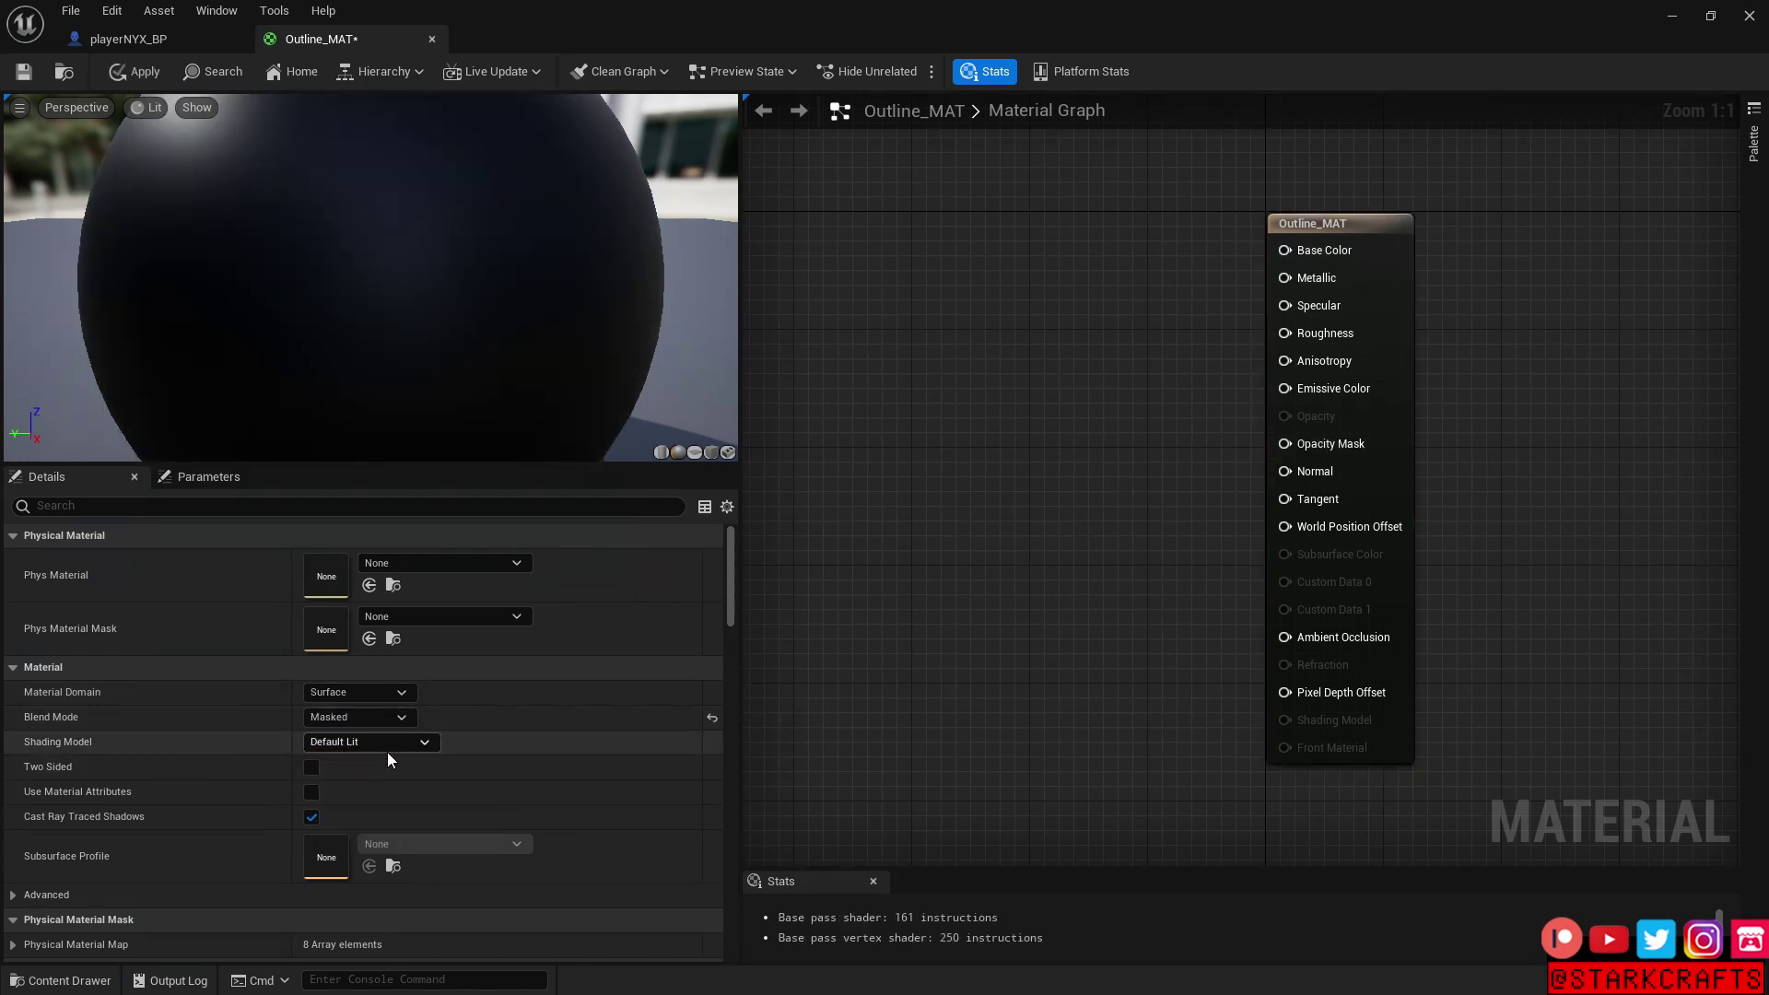
pyautogui.click(400, 743)
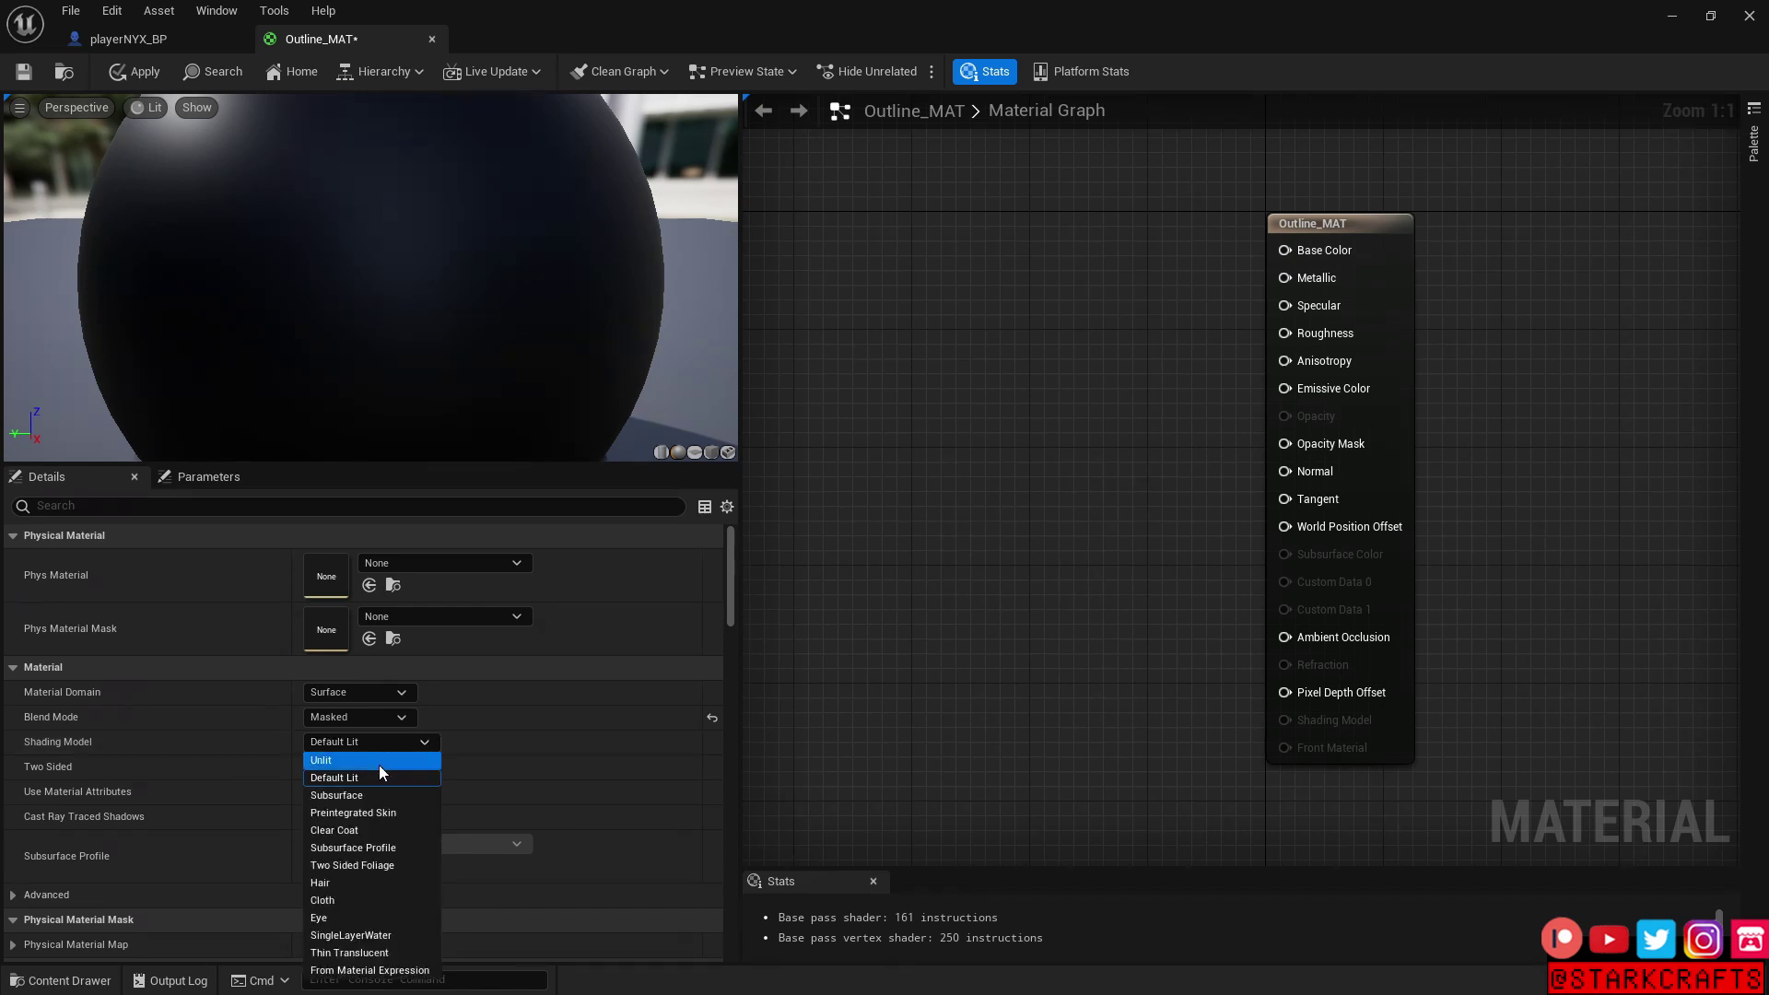
pyautogui.click(379, 764)
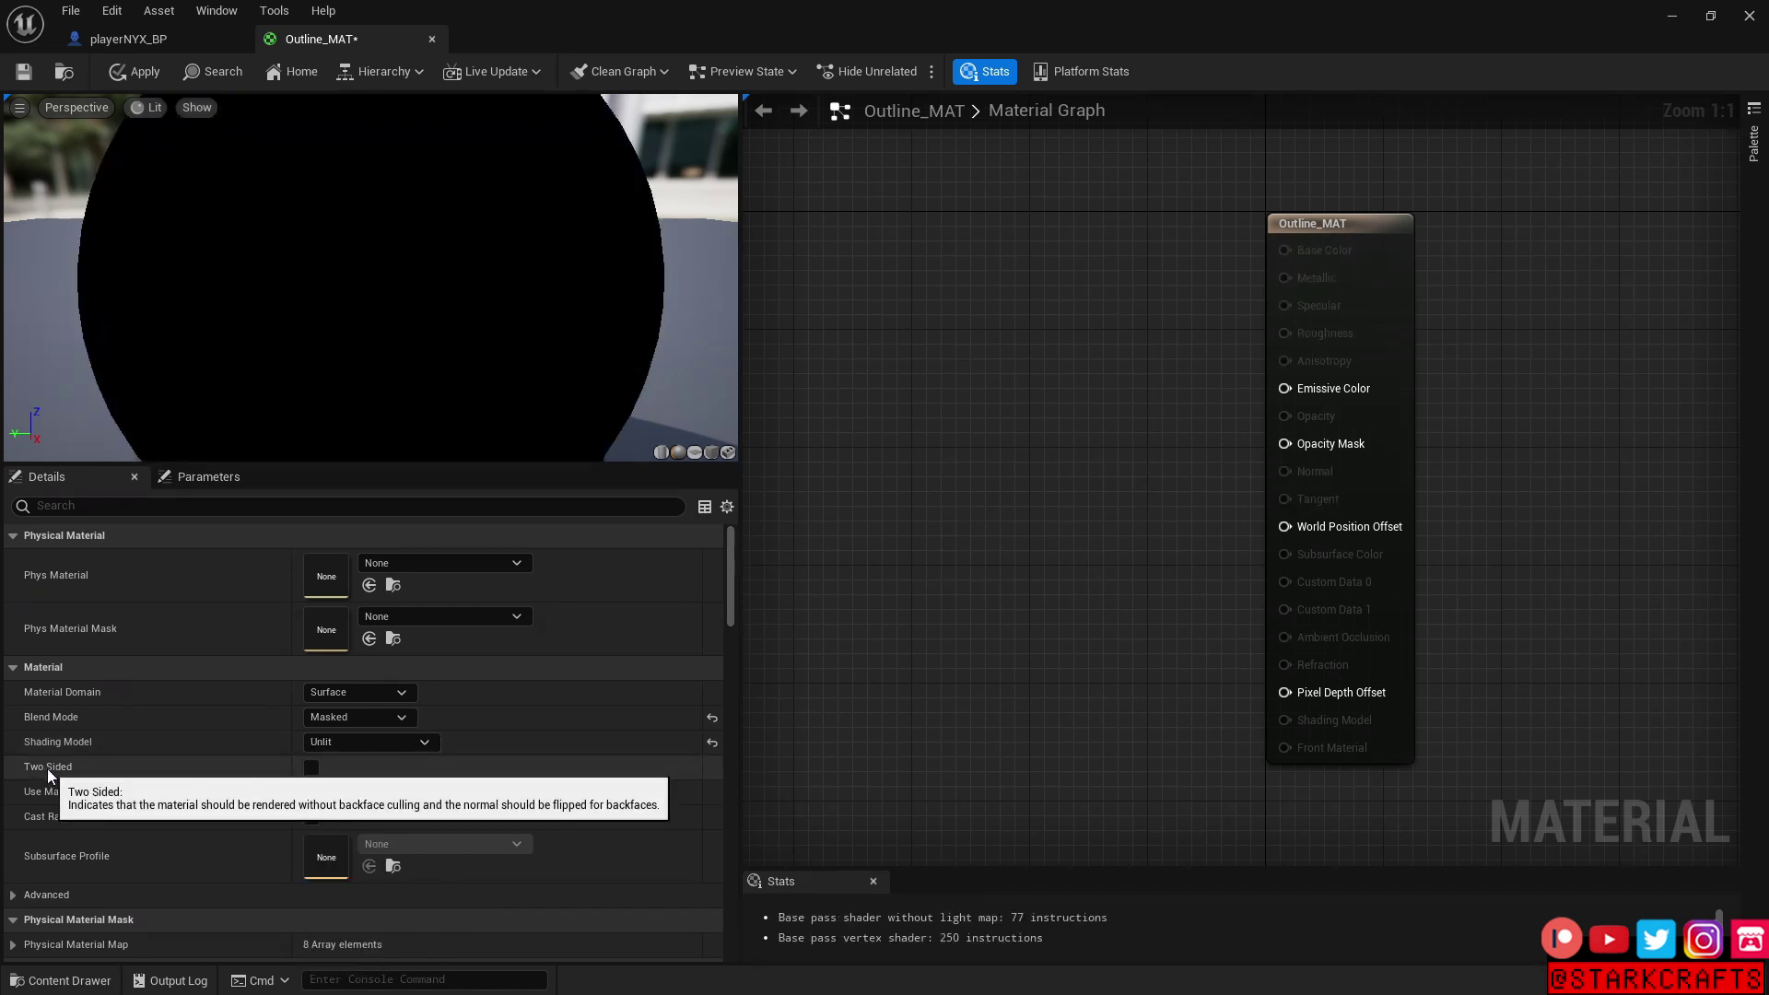
pyautogui.click(311, 770)
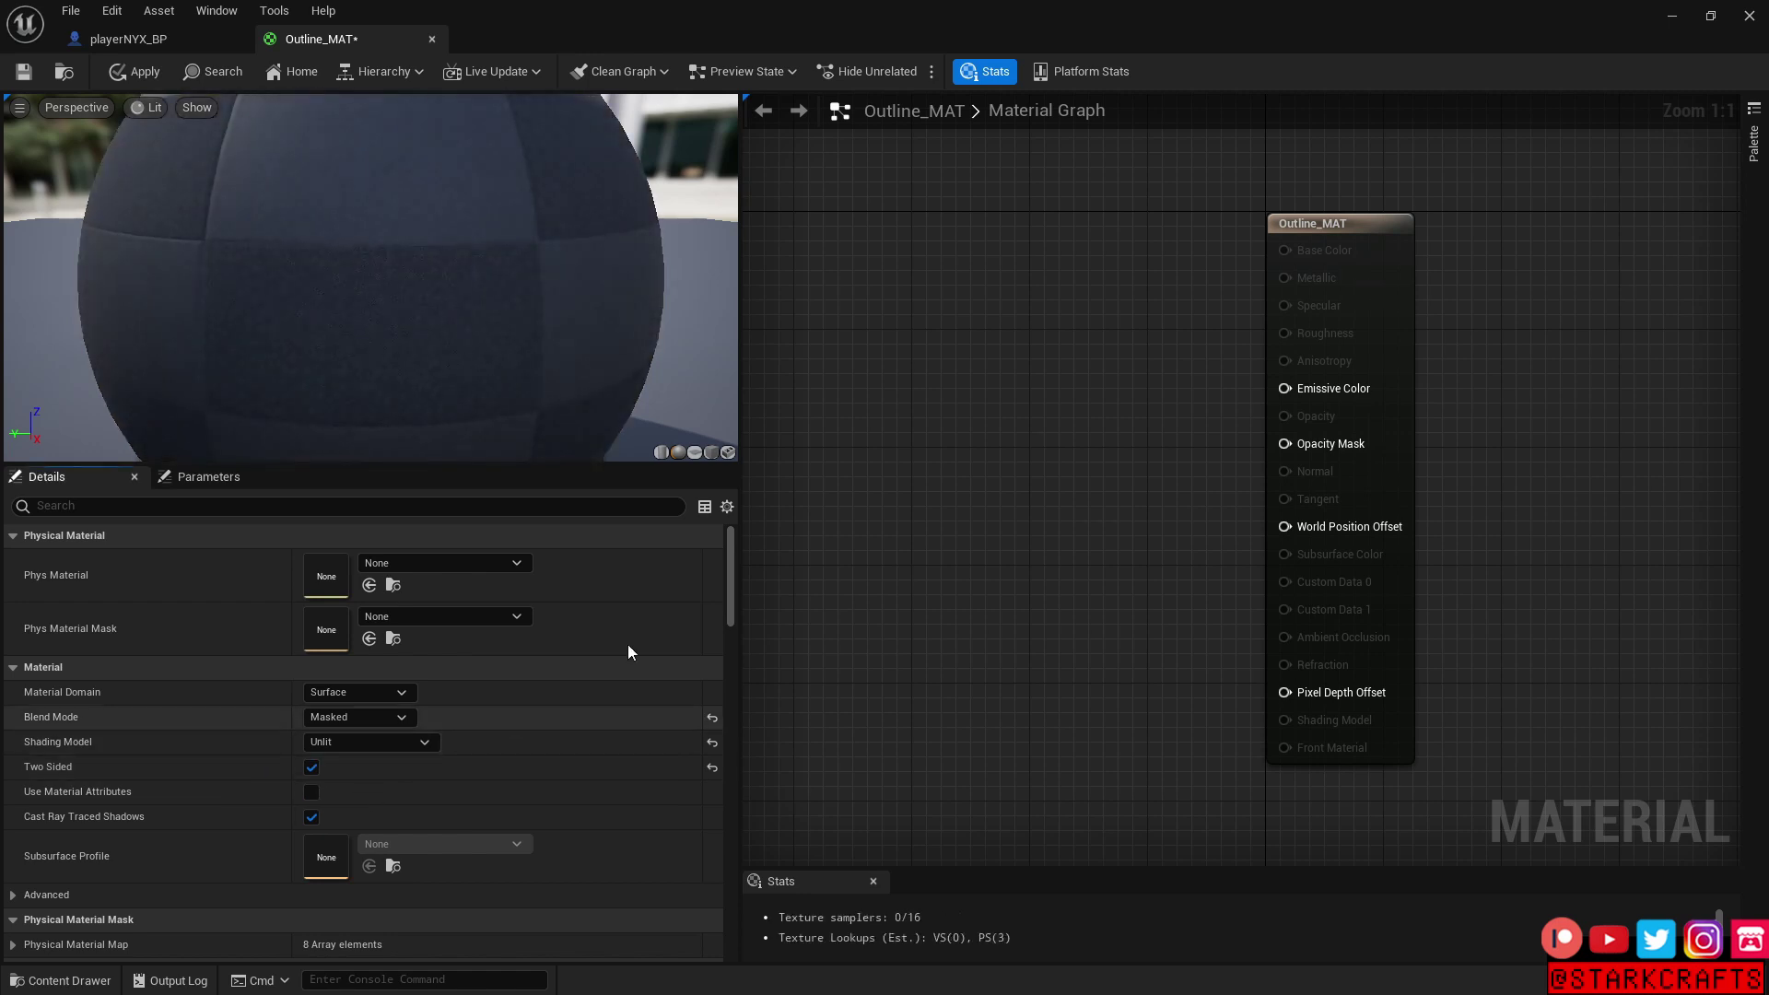
pyautogui.moveTo(741, 482); pyautogui.dragTo(704, 481)
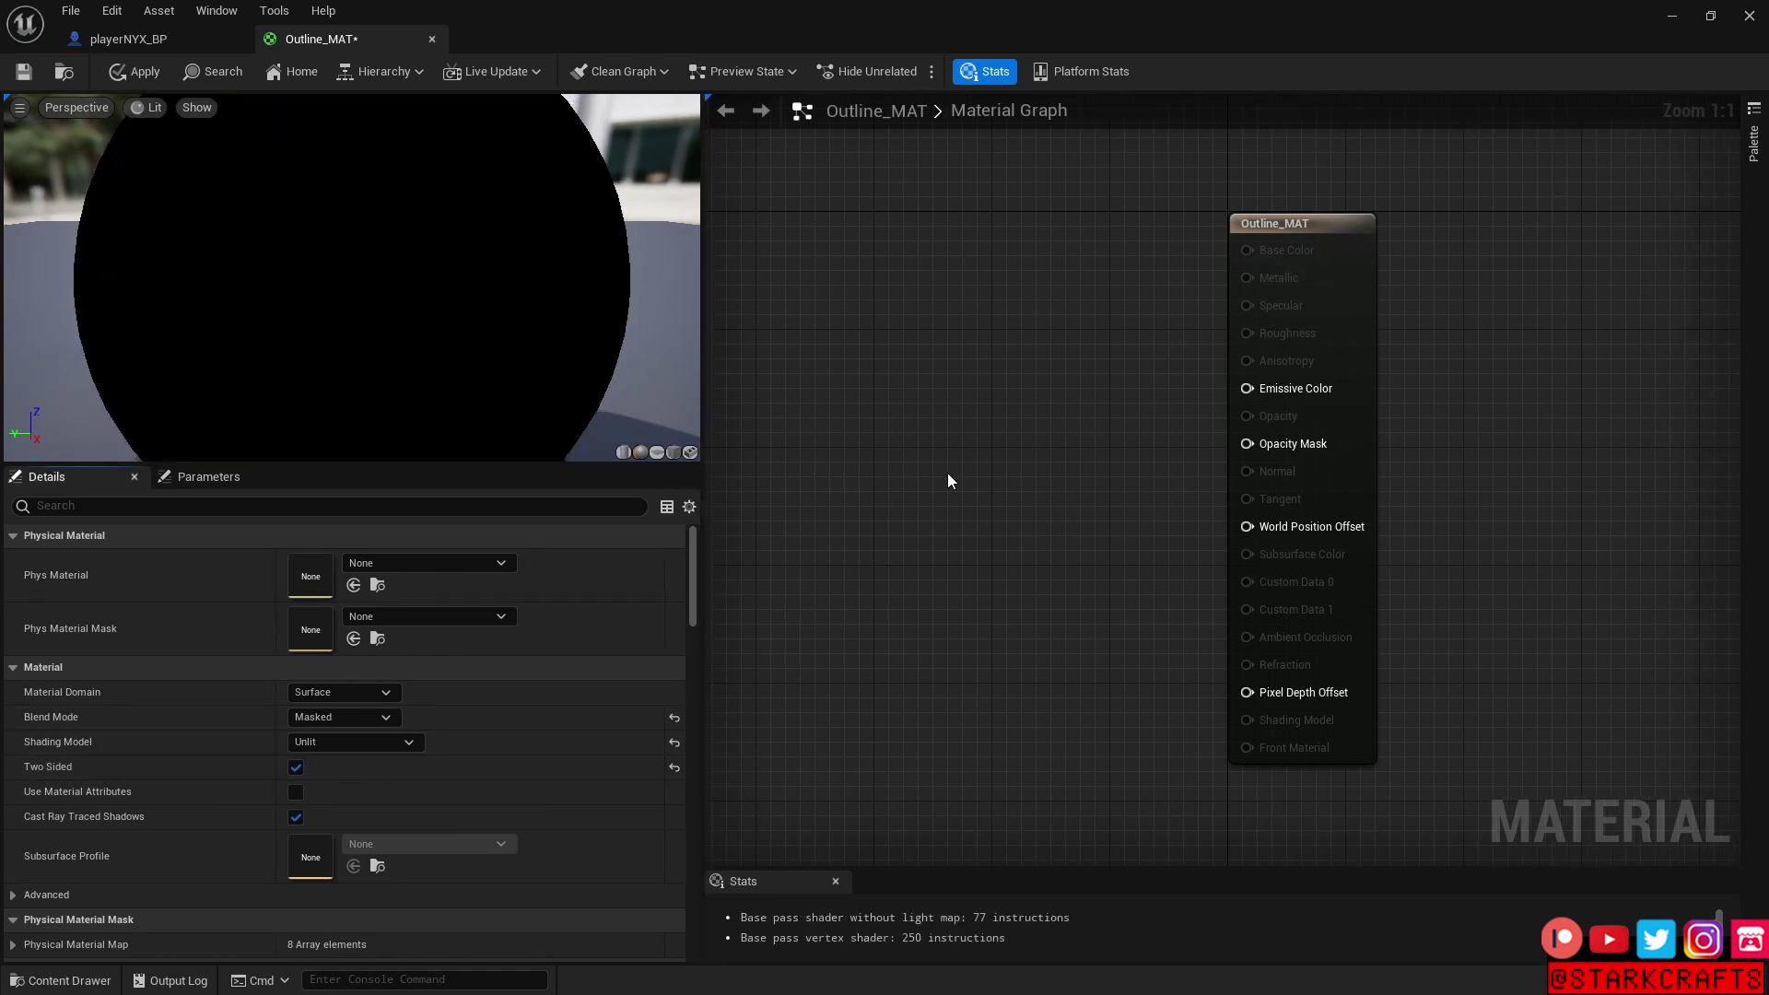
pyautogui.scroll(-1, 969, 429)
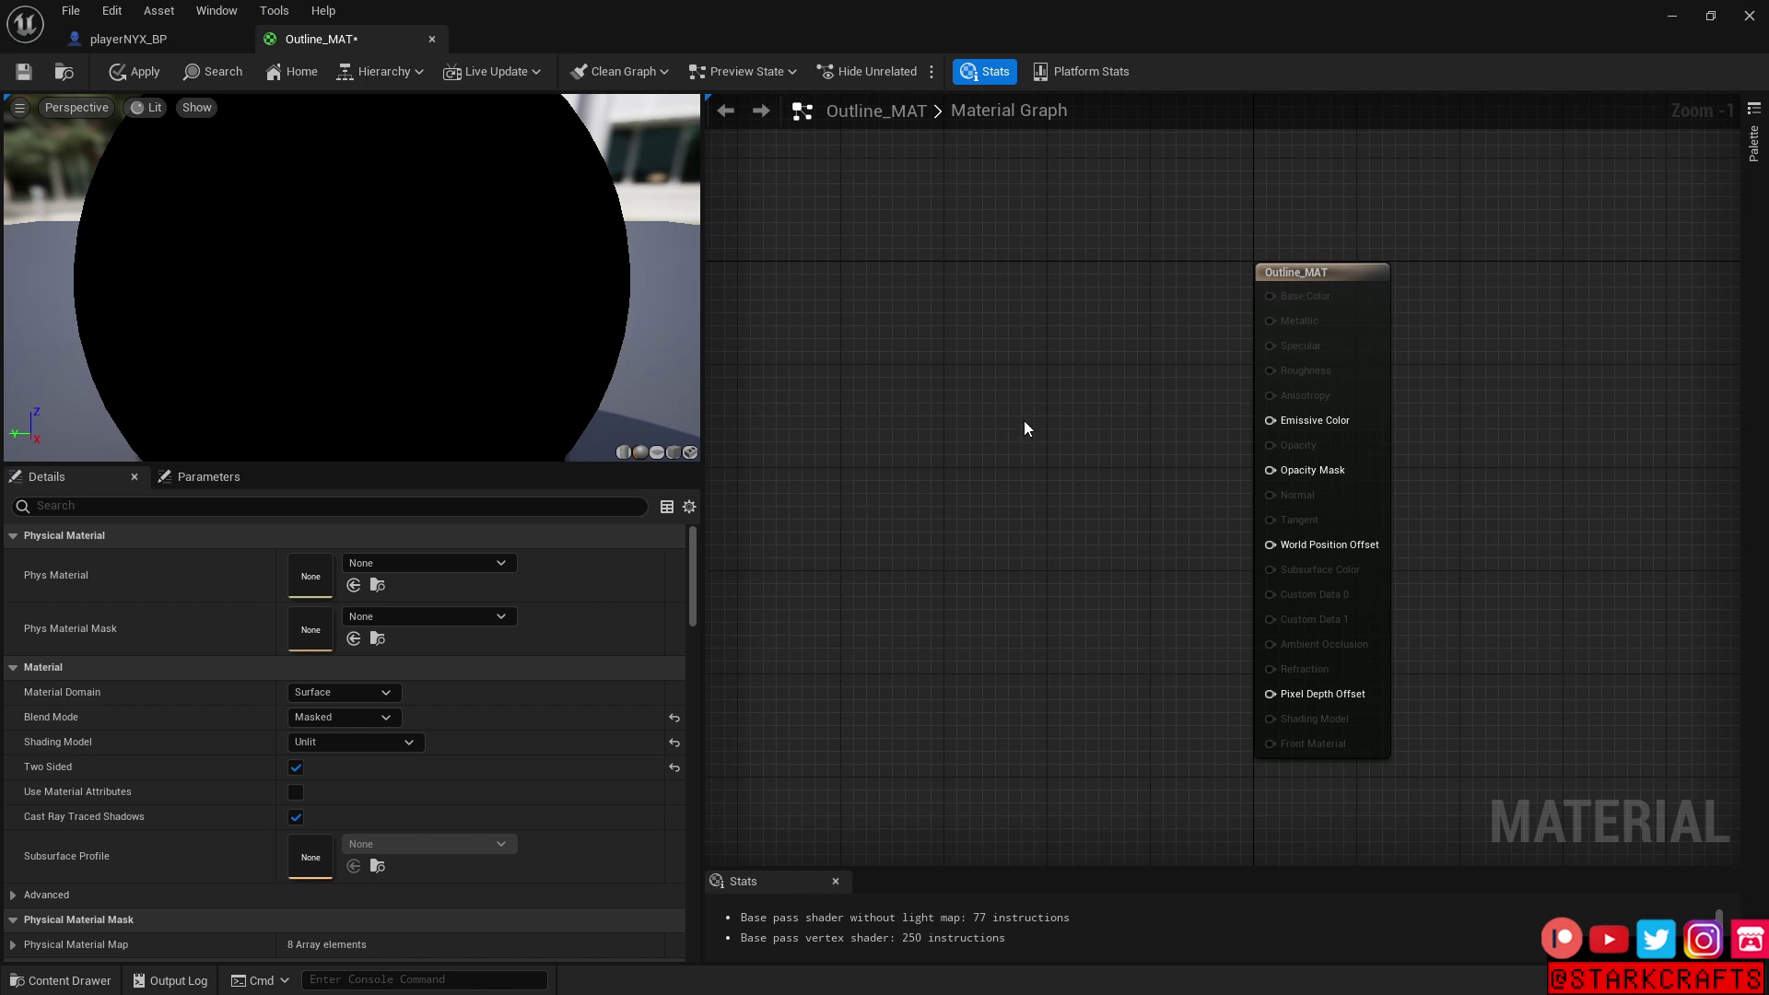
# Add a Constant3Vector node set to black (0,0,0) and wire it into Emissive Color
pyautogui.click(963, 417)
pyautogui.moveTo(1032, 424); pyautogui.dragTo(977, 313)
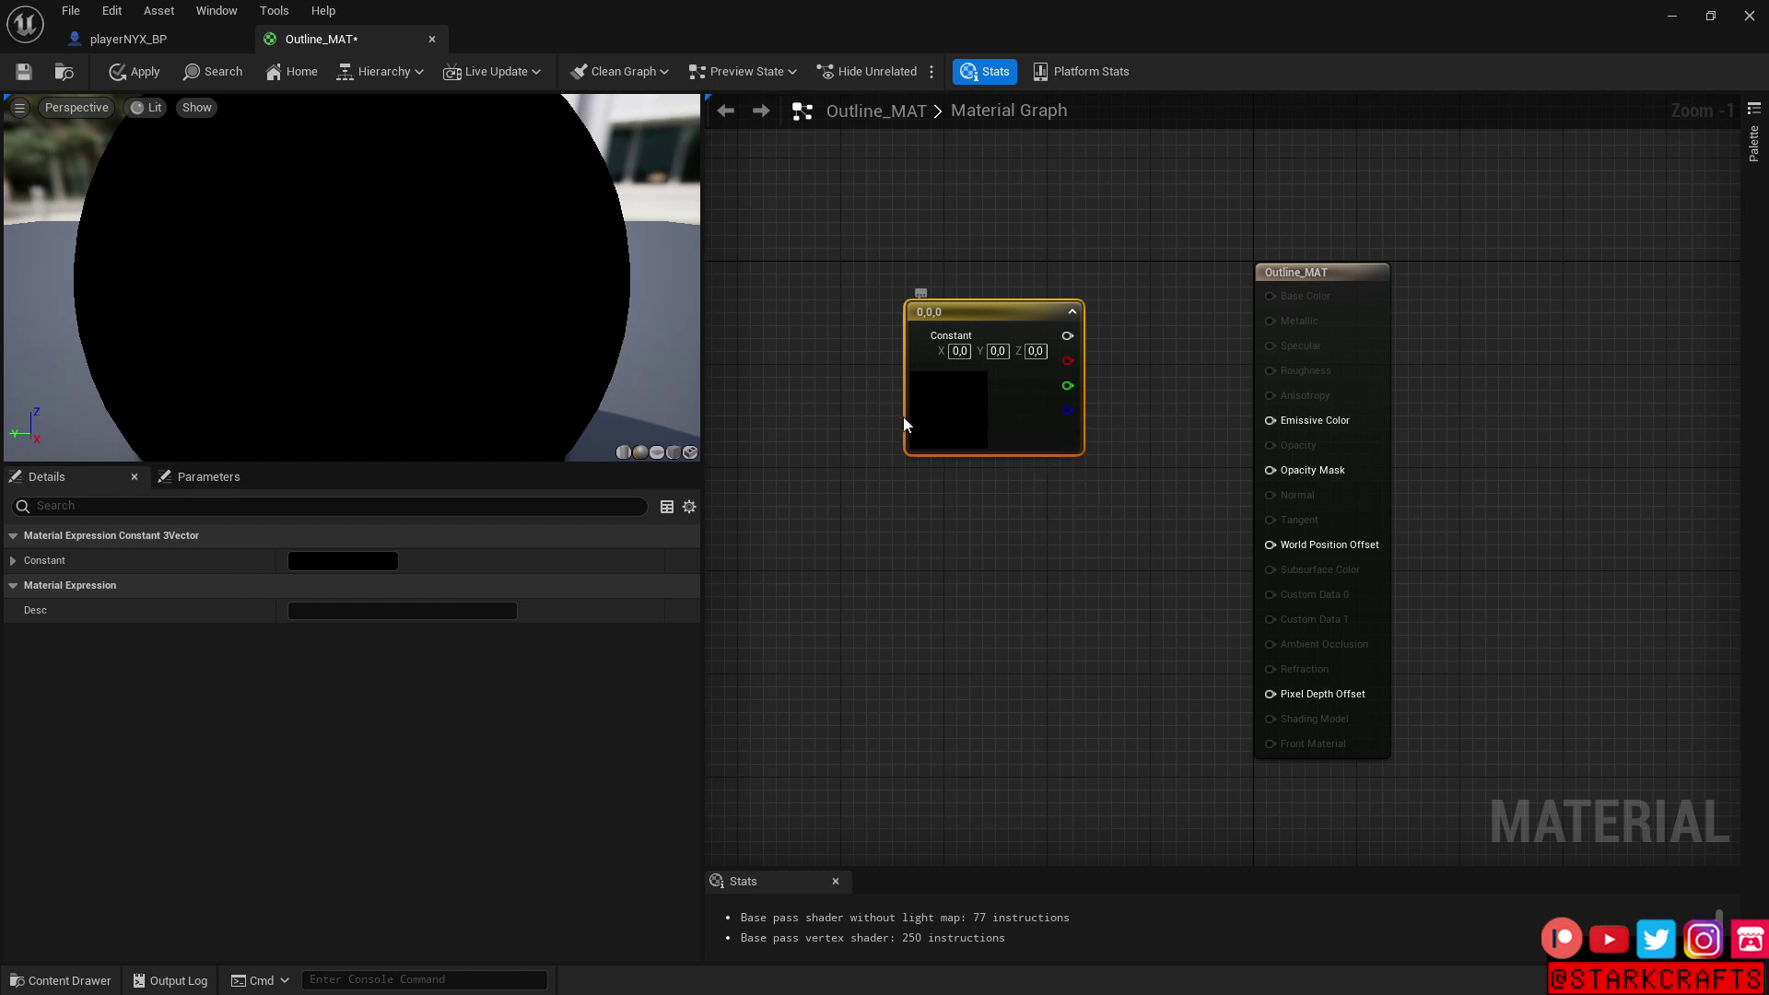
pyautogui.click(374, 561)
pyautogui.moveTo(506, 657); pyautogui.dragTo(664, 536)
pyautogui.click(645, 963)
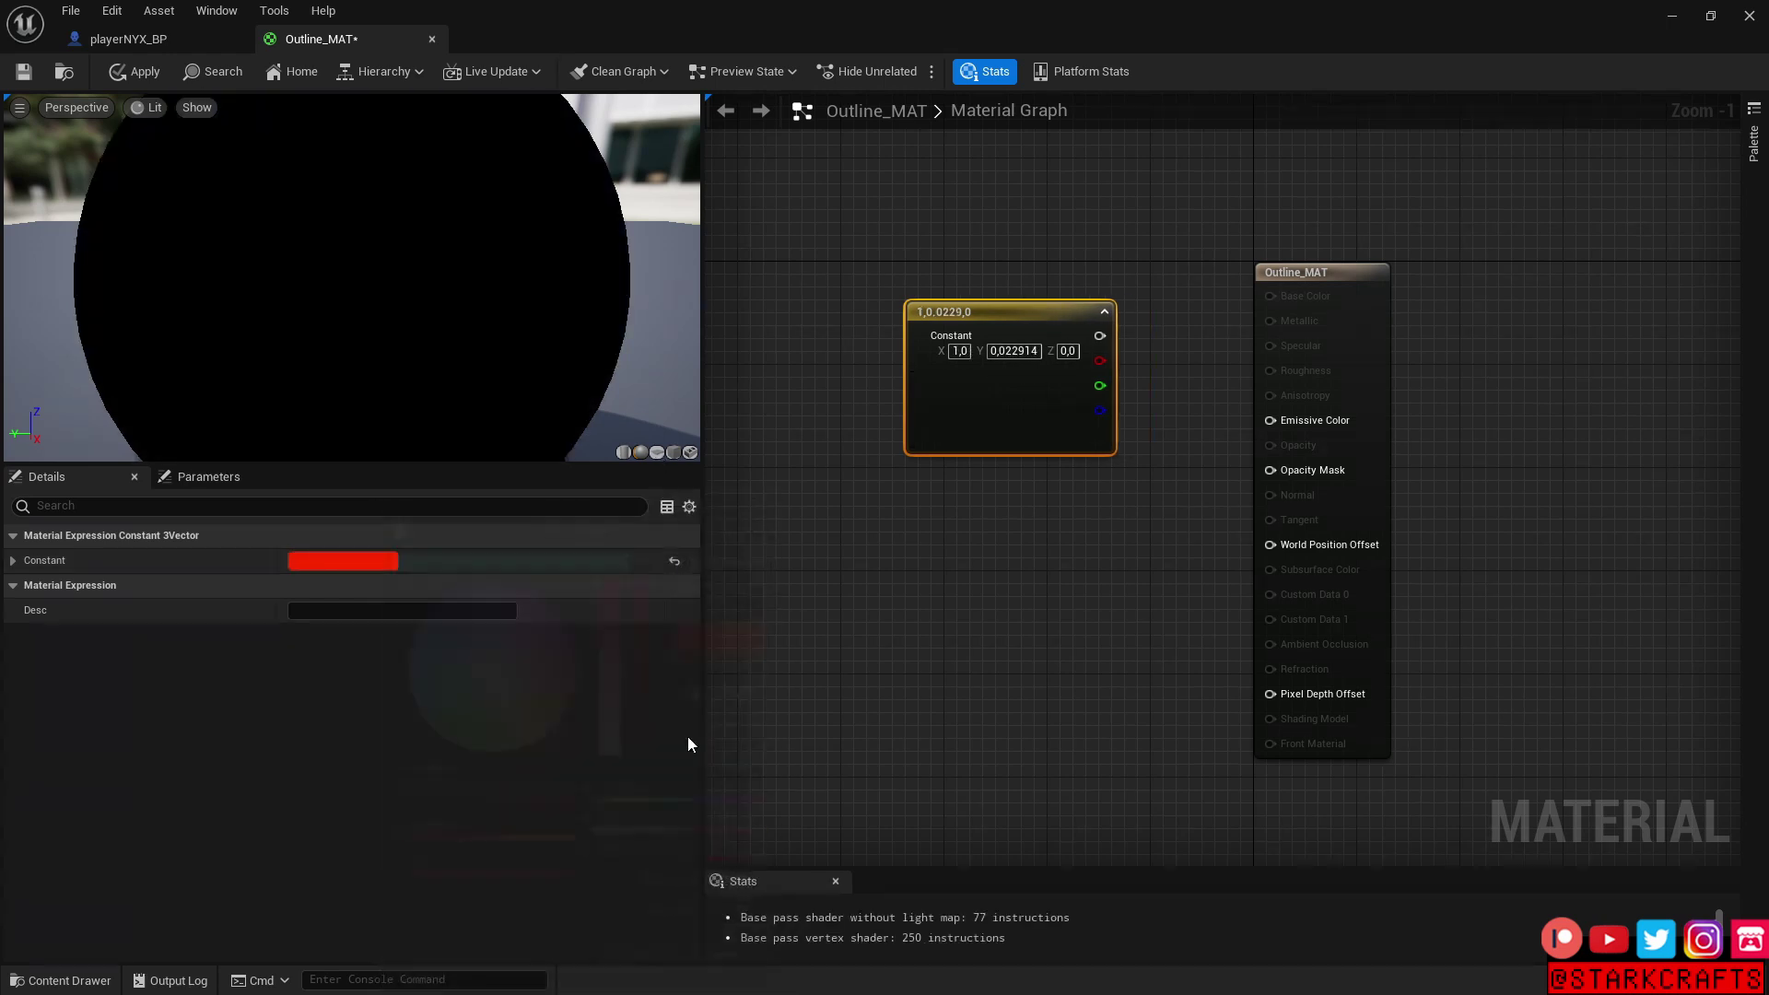
pyautogui.click(675, 564)
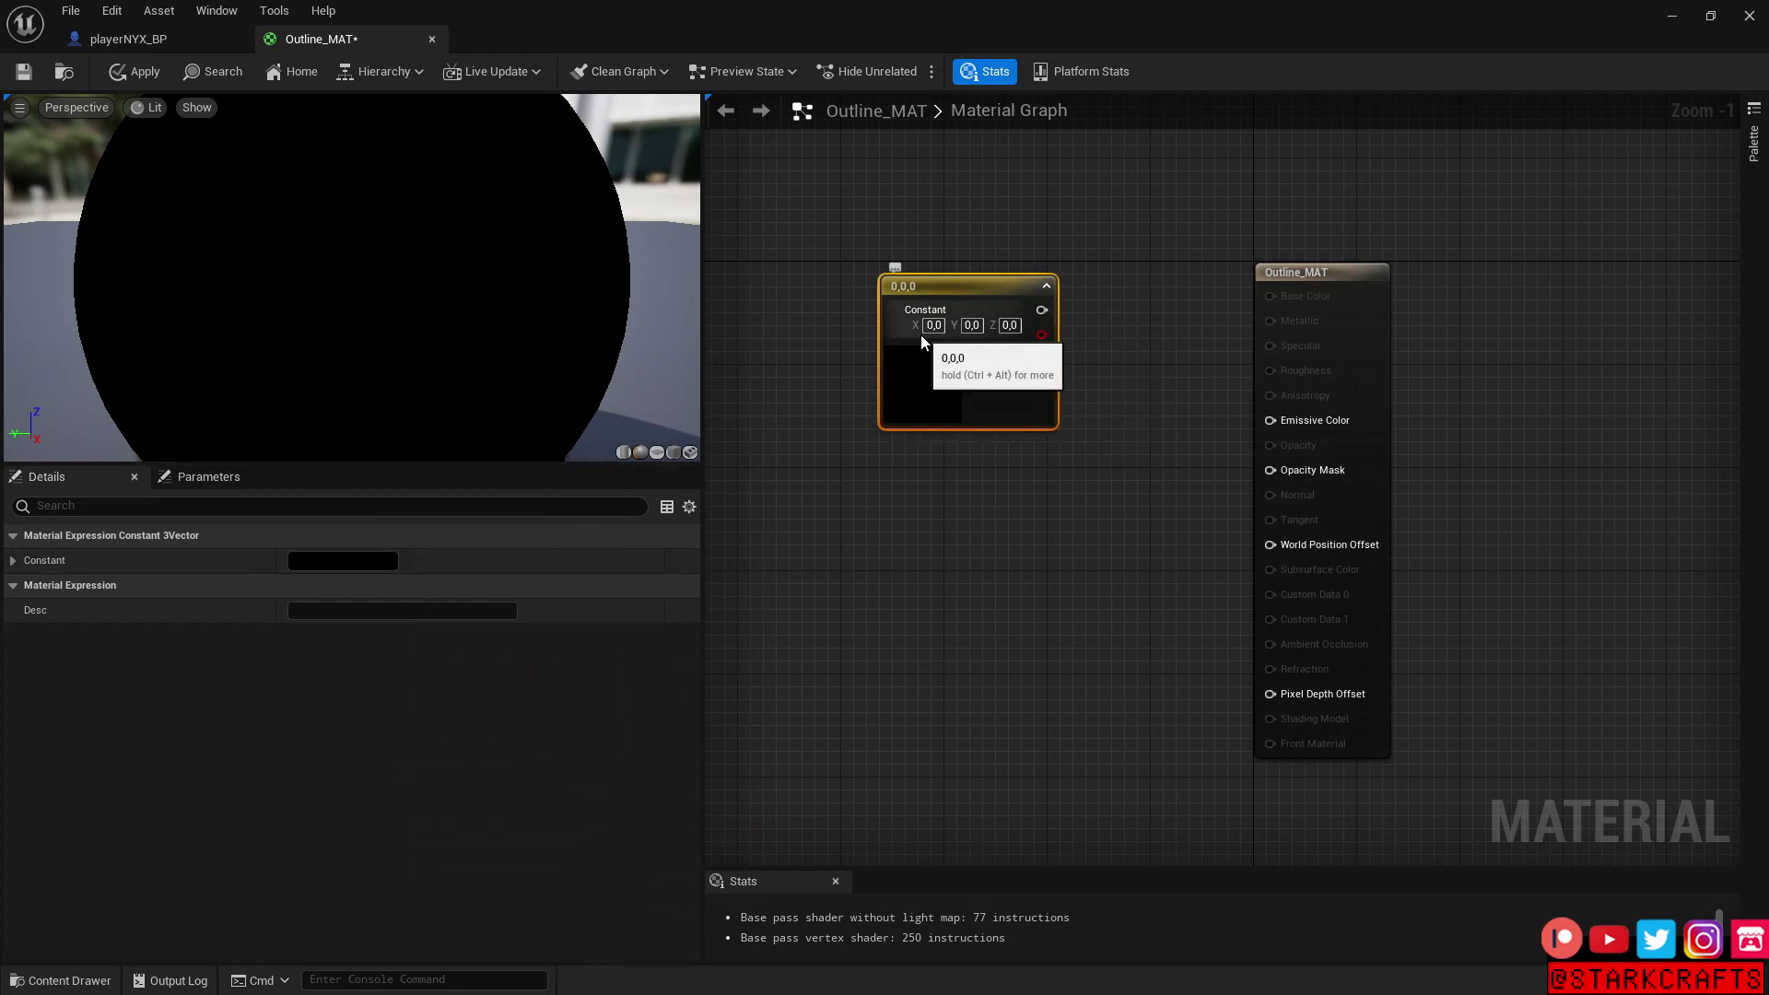
pyautogui.moveTo(1045, 311); pyautogui.dragTo(1270, 420)
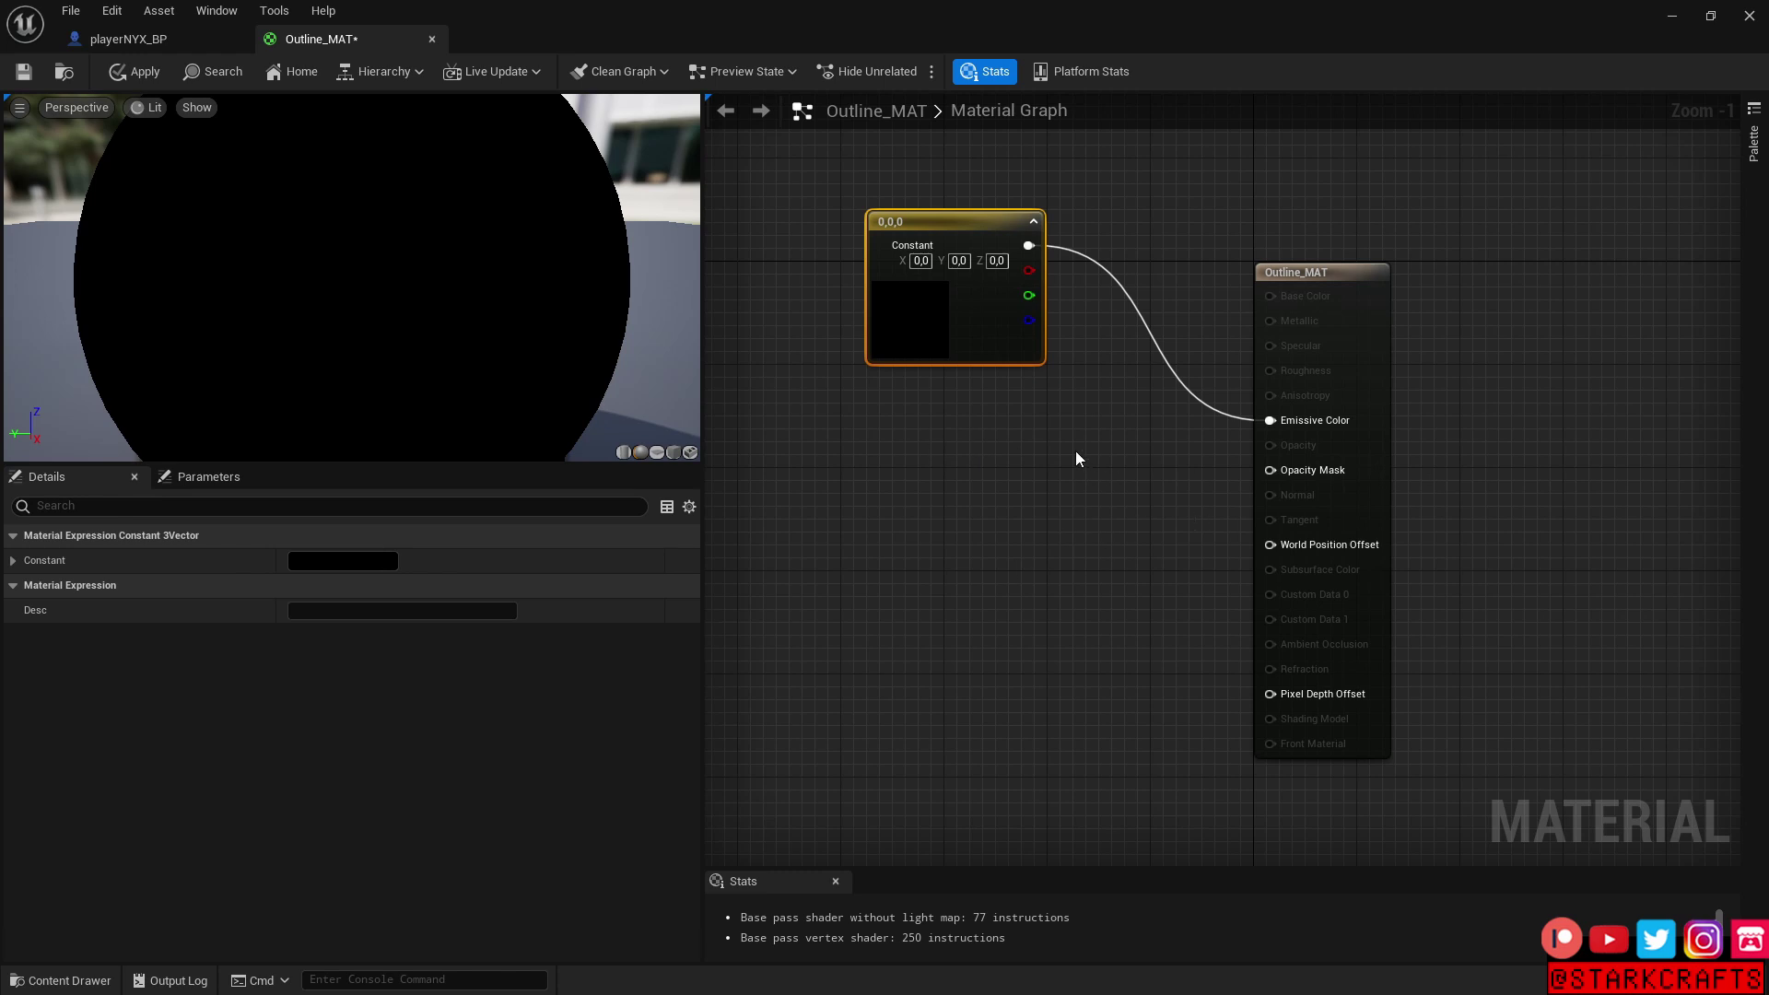
# Add a TwoSidedSign node to Outline_MAT's graph
pyautogui.rightClick(922, 498)
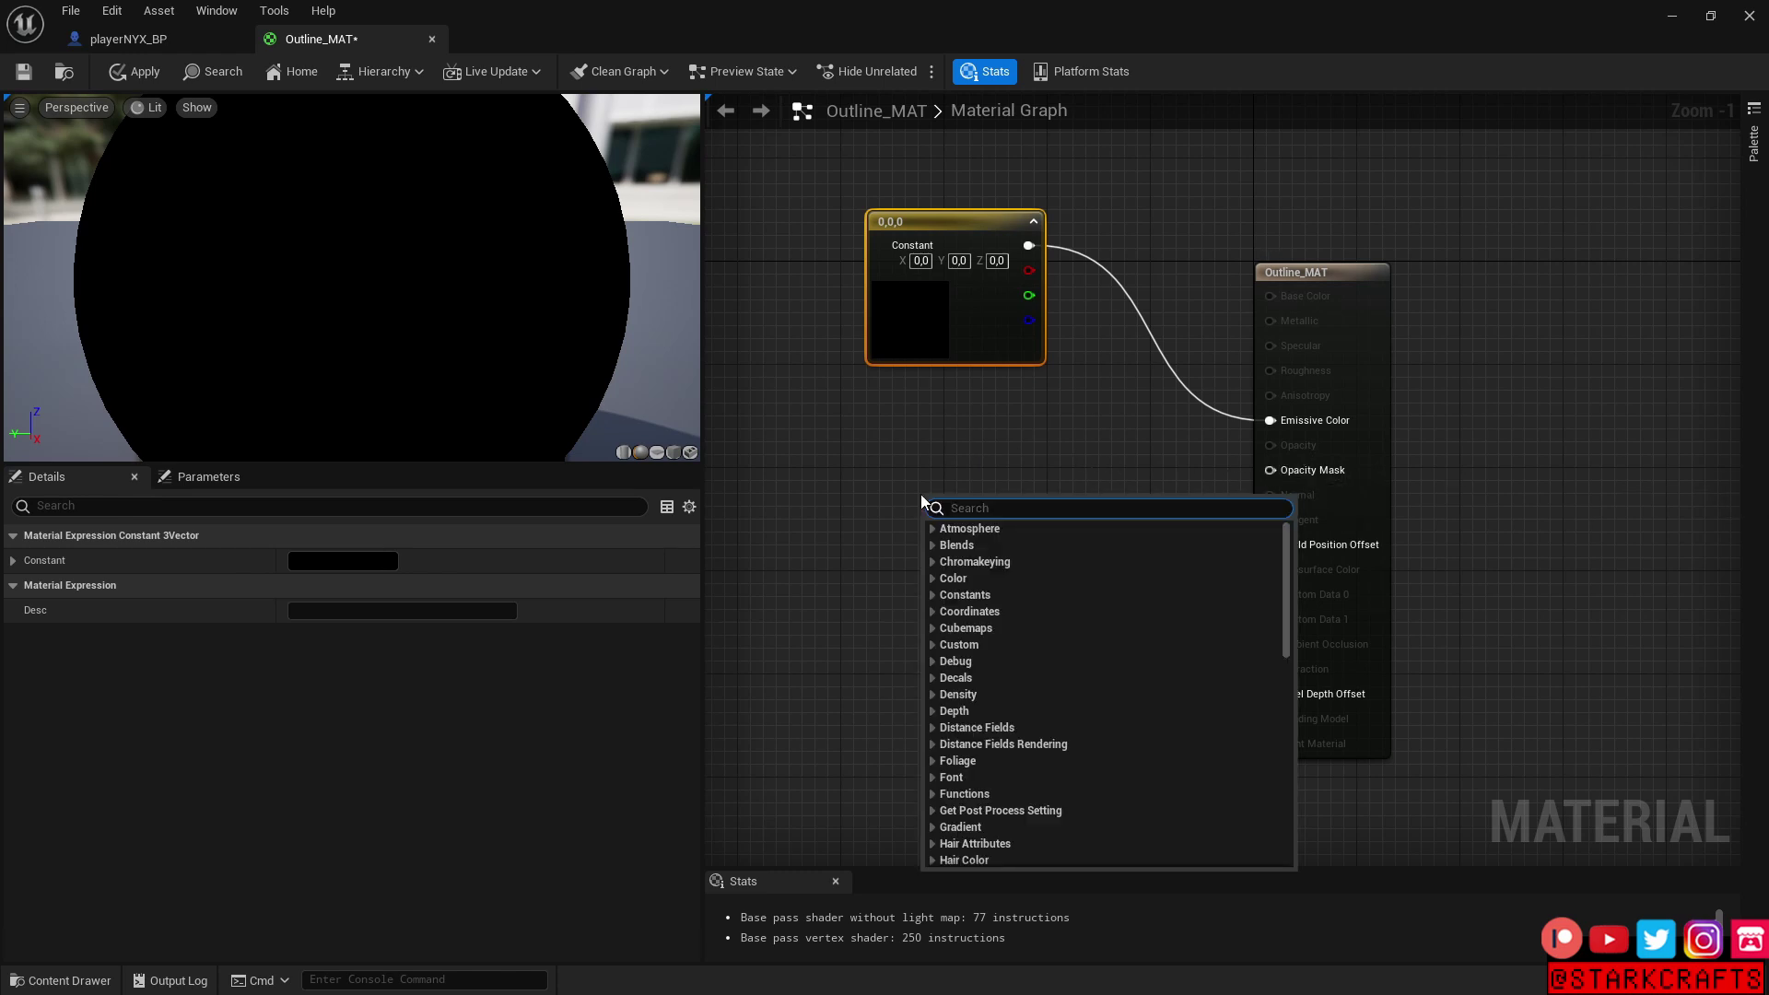
pyautogui.write('Tow')
pyautogui.press('BackSpace')
pyautogui.press('BackSpace')
pyautogui.write('woS')
pyautogui.press('Return')
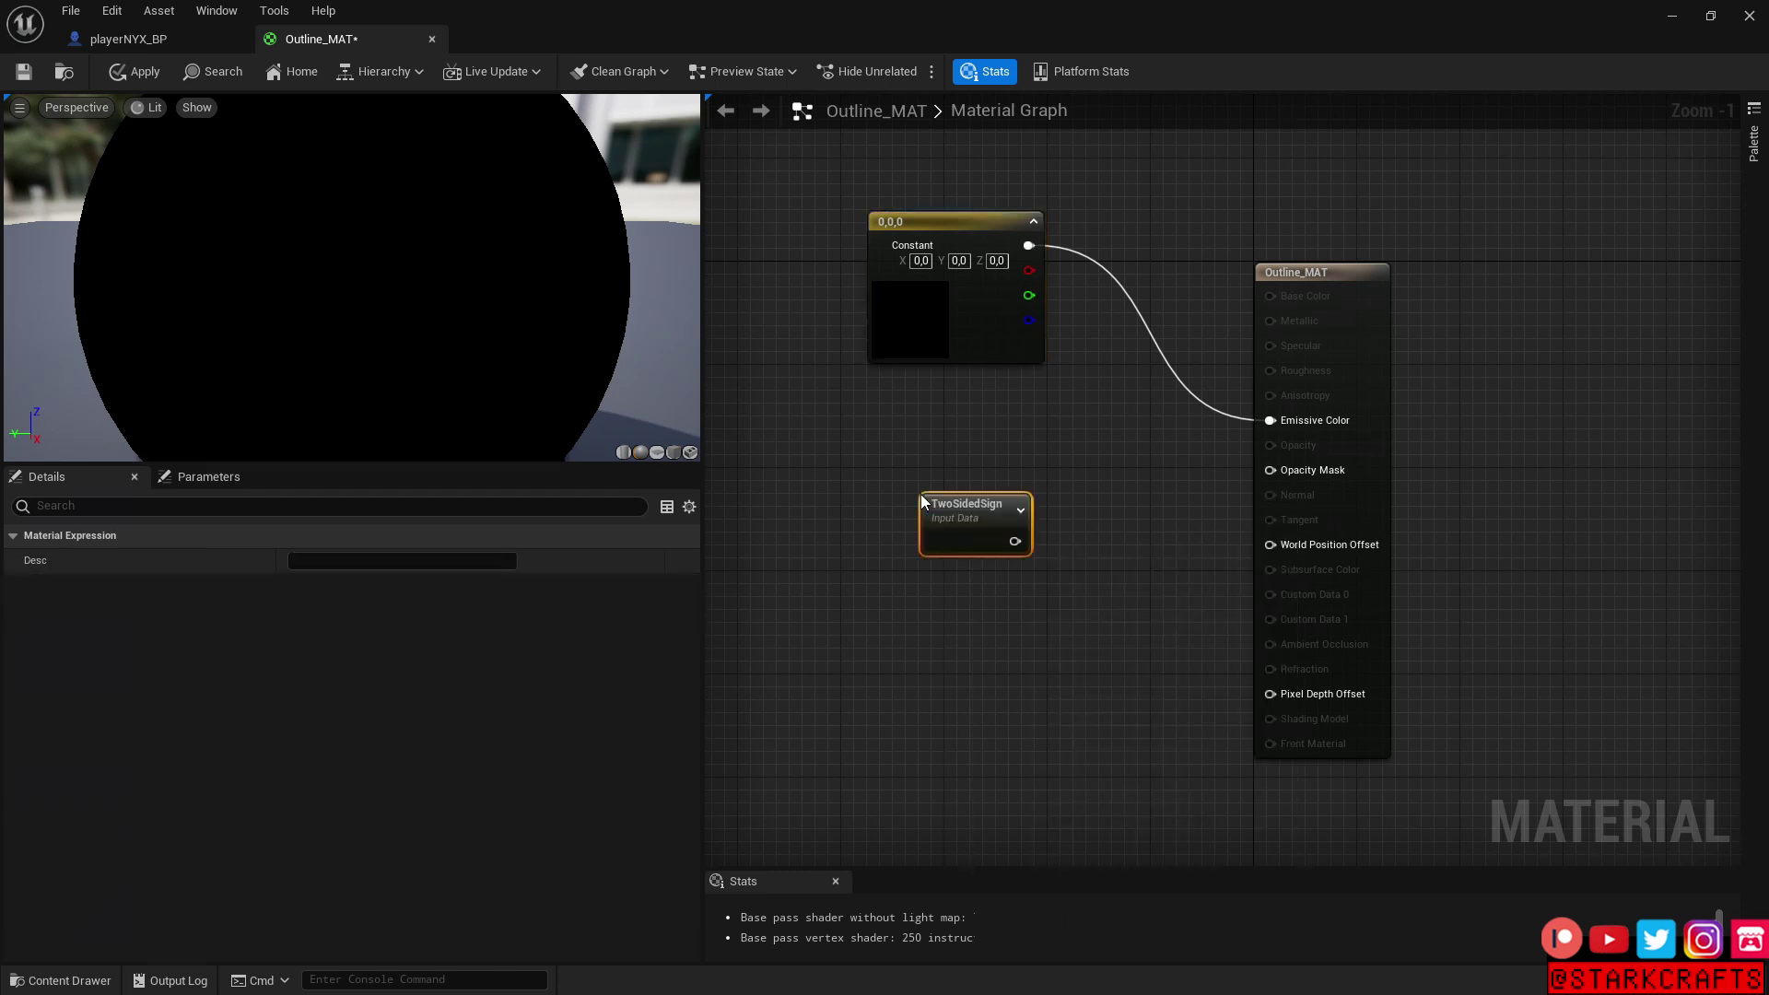
# Pass TwoSidedSign through a OneMinus node into Opacity Mask and move both nodes up
pyautogui.moveTo(995, 540)
pyautogui.mouseDown()
pyautogui.moveTo(852, 521)
pyautogui.moveTo(1008, 534)
pyautogui.mouseUp()
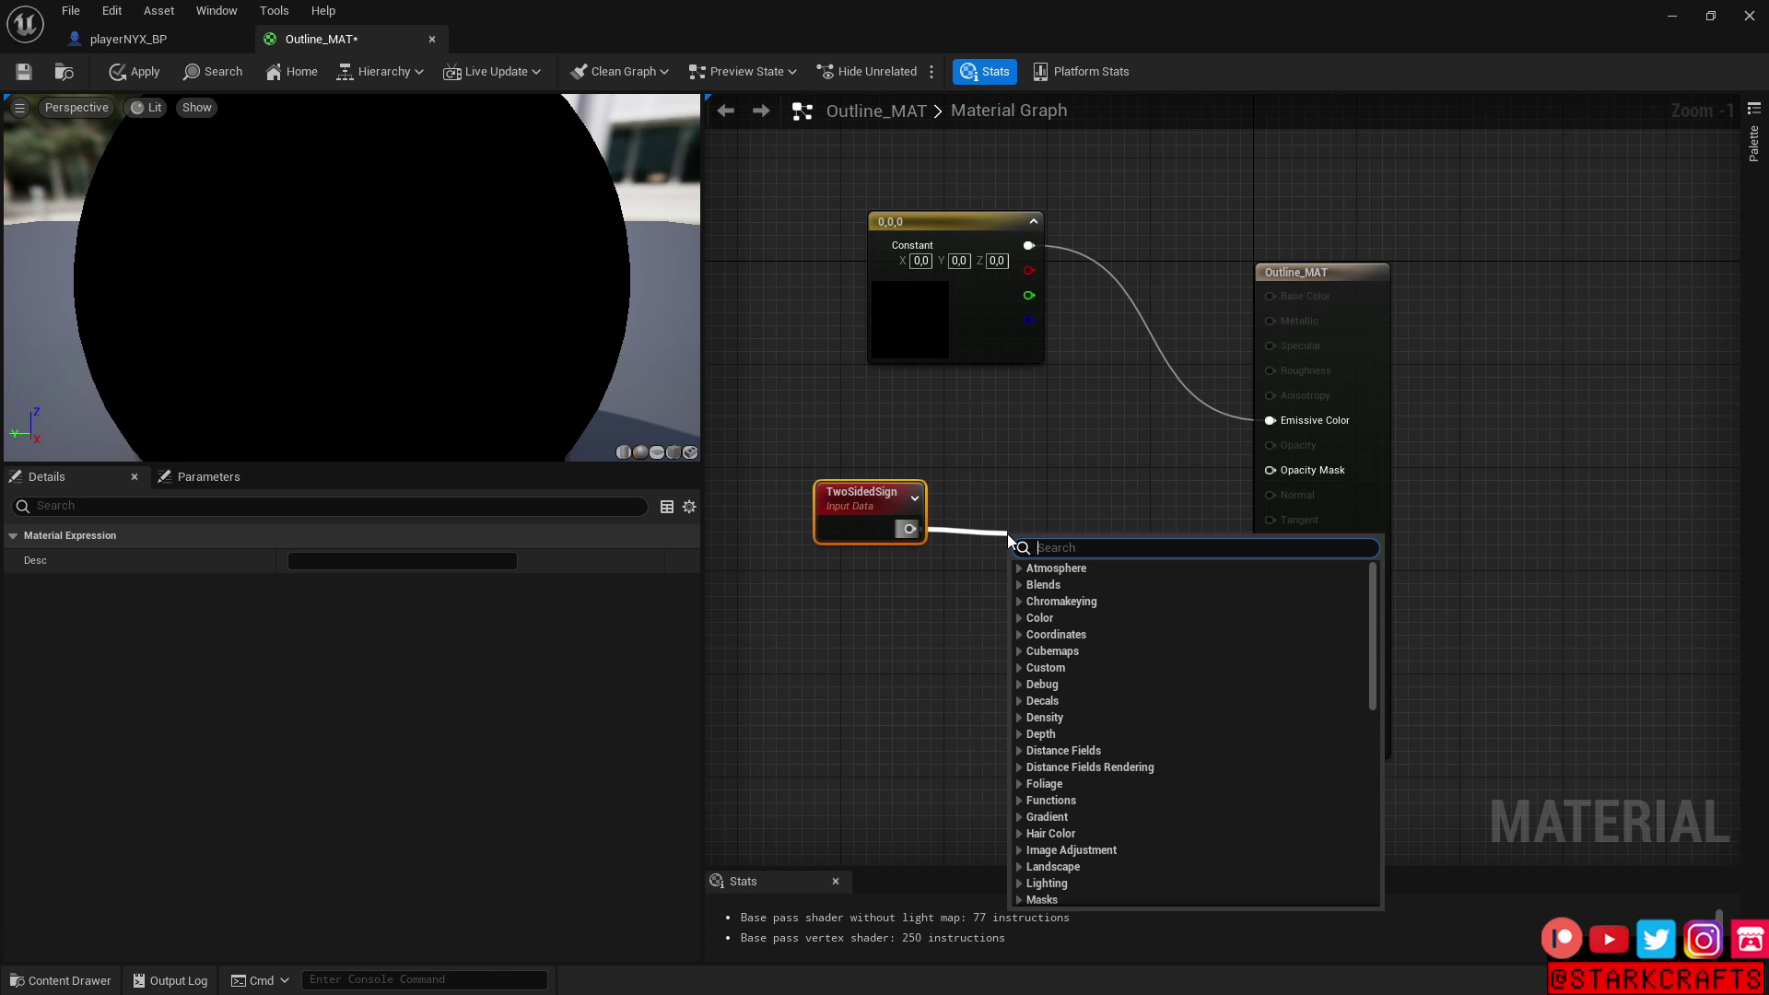
pyautogui.write('min')
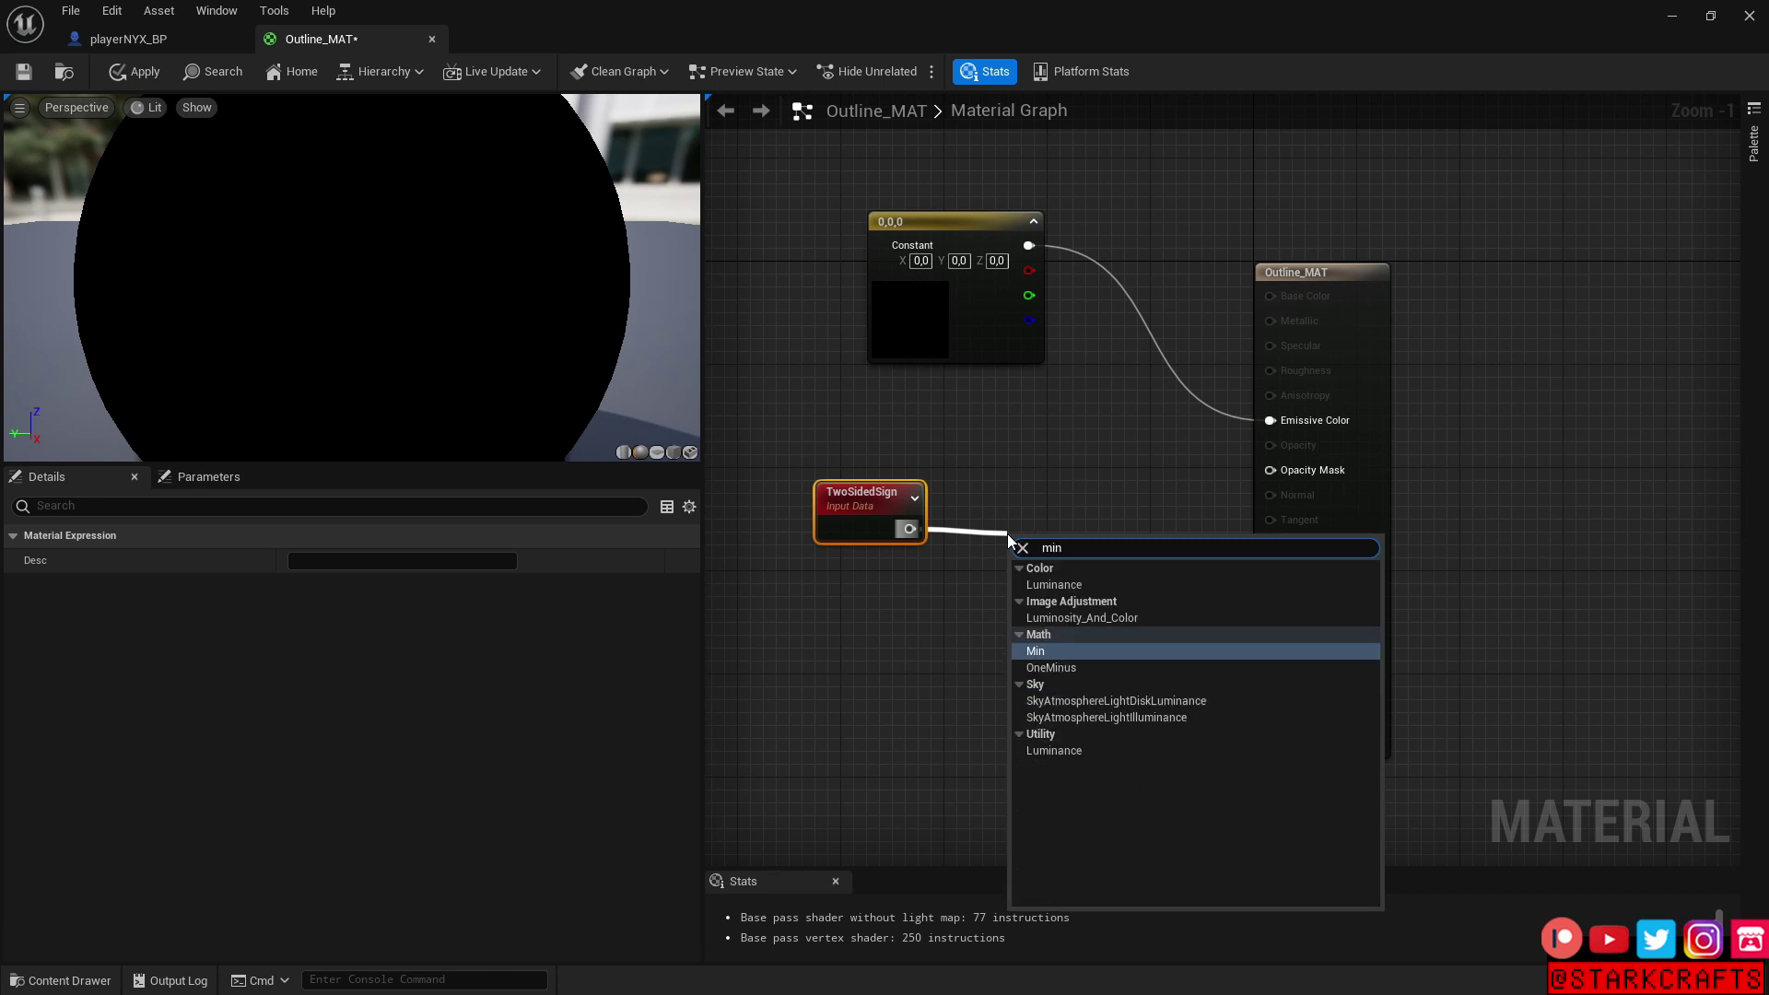
pyautogui.press('Down')
pyautogui.press('Return')
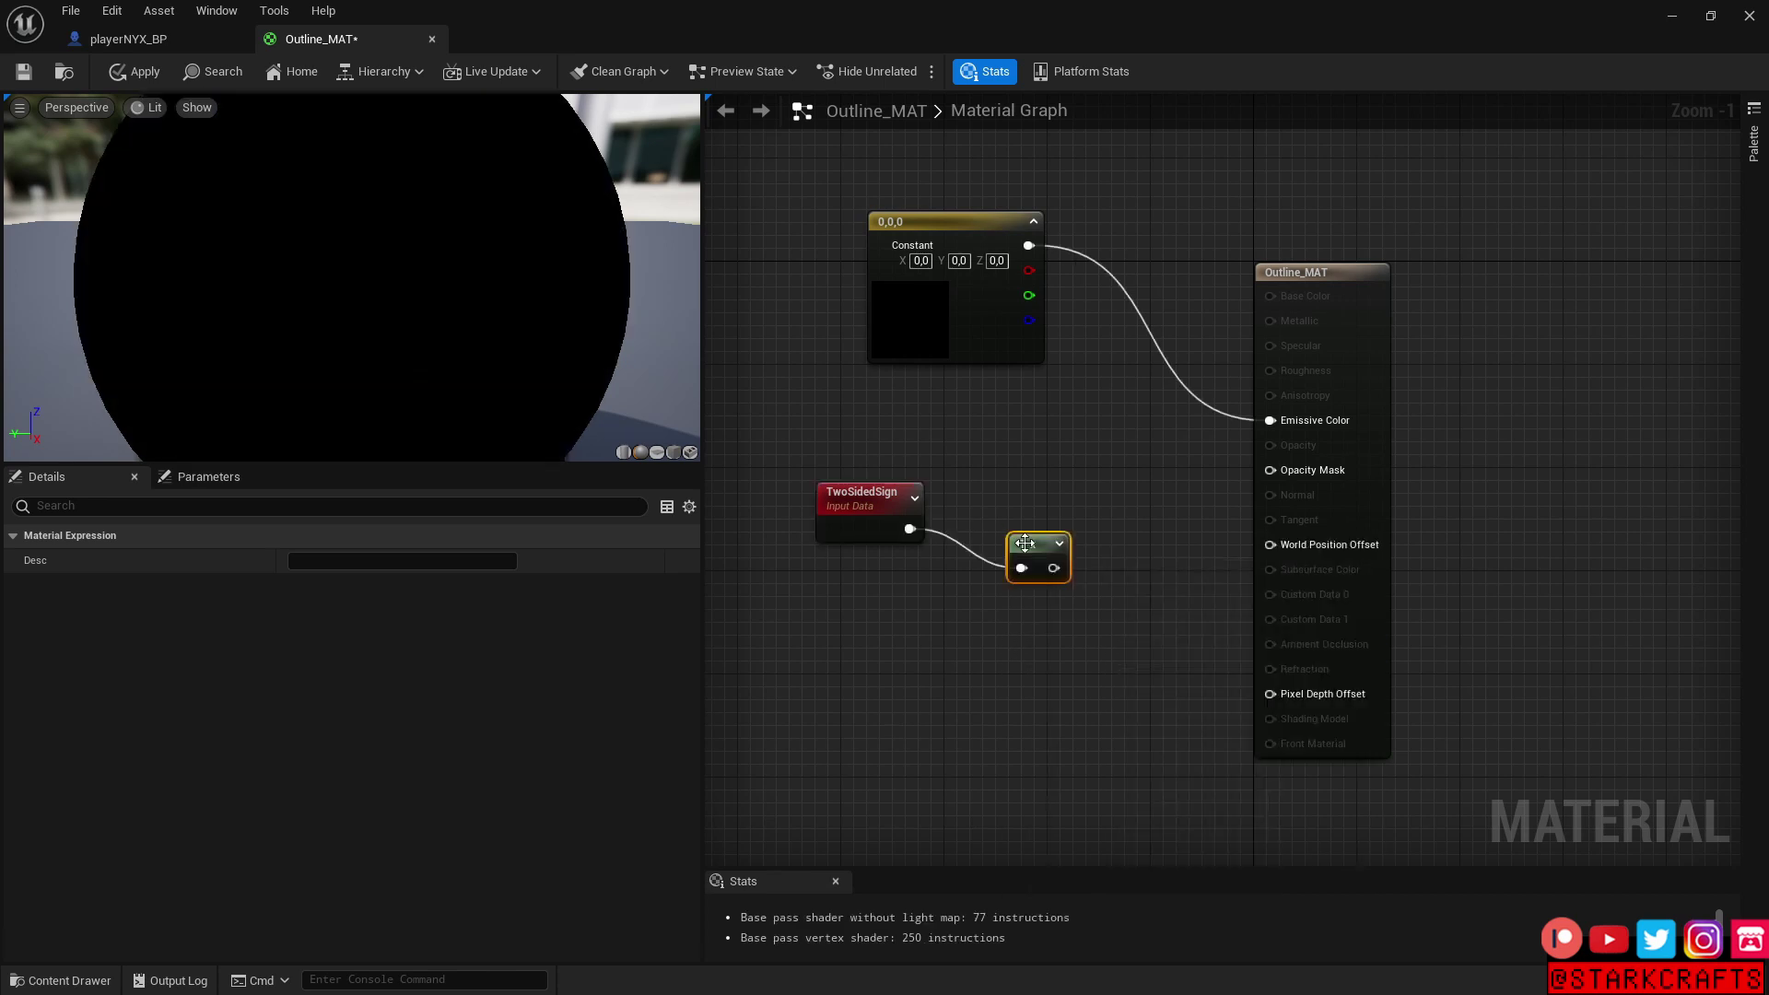
pyautogui.moveTo(1051, 567); pyautogui.dragTo(1269, 470)
pyautogui.moveTo(1042, 545); pyautogui.dragTo(1043, 506)
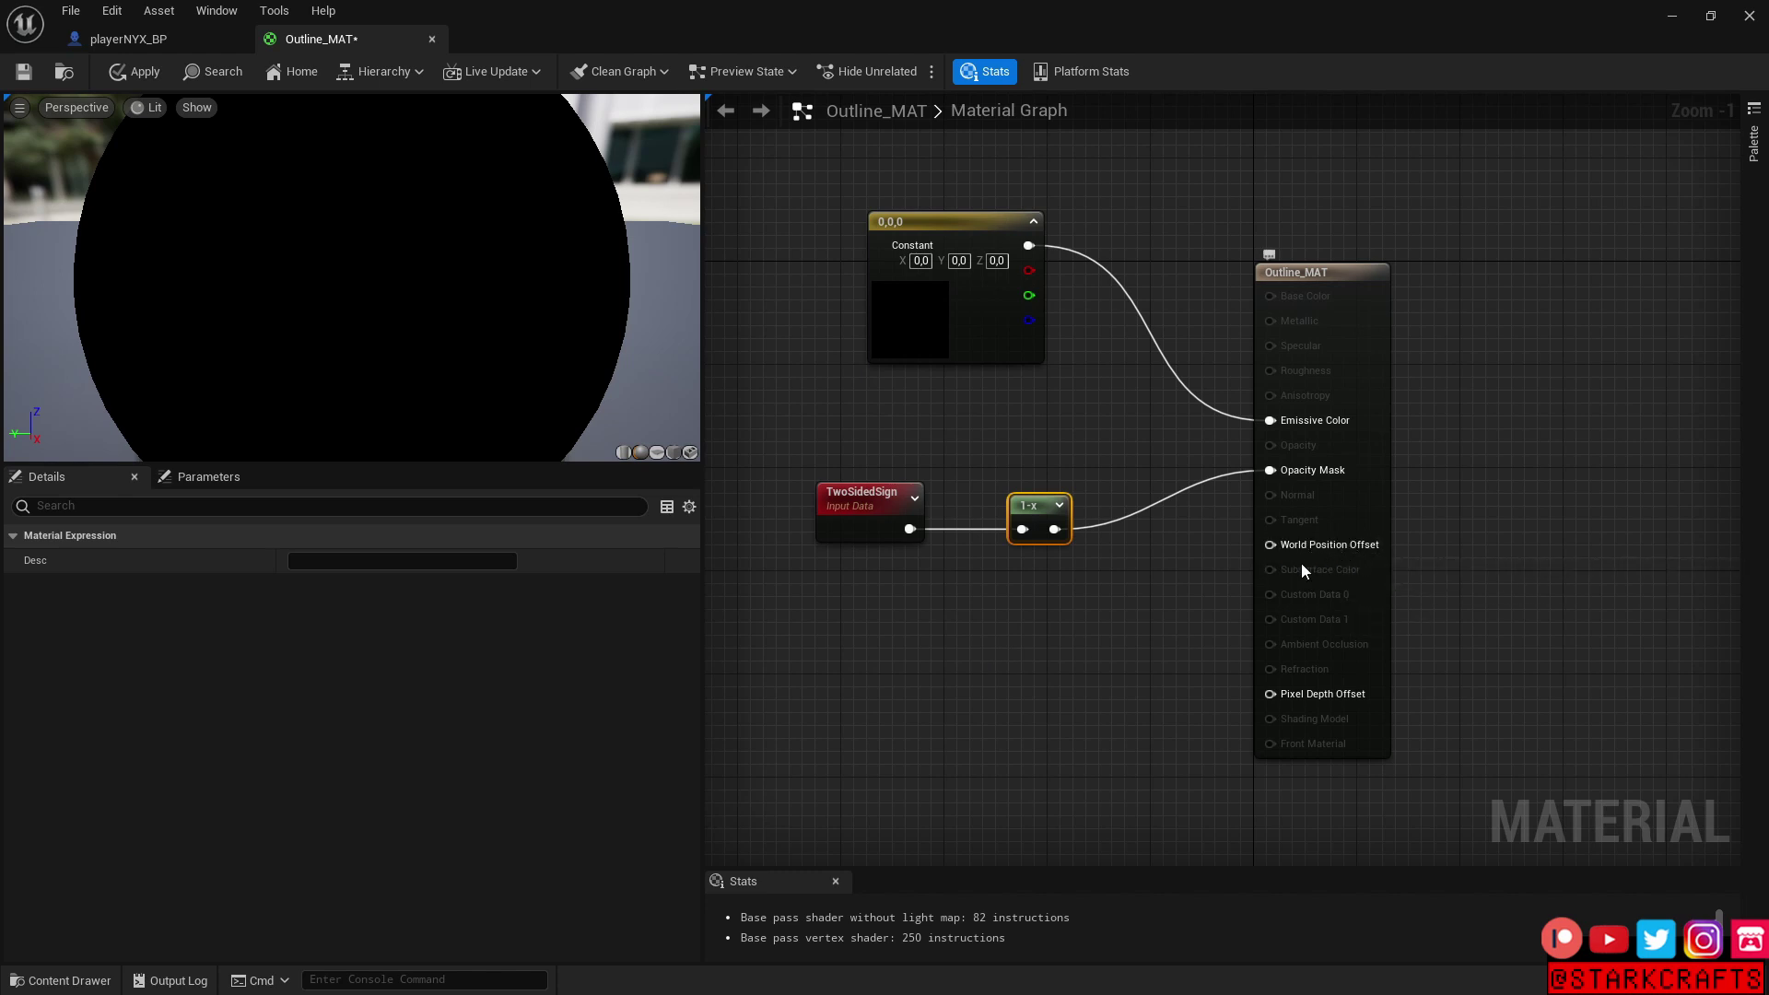
pyautogui.moveTo(1125, 599); pyautogui.dragTo(884, 483)
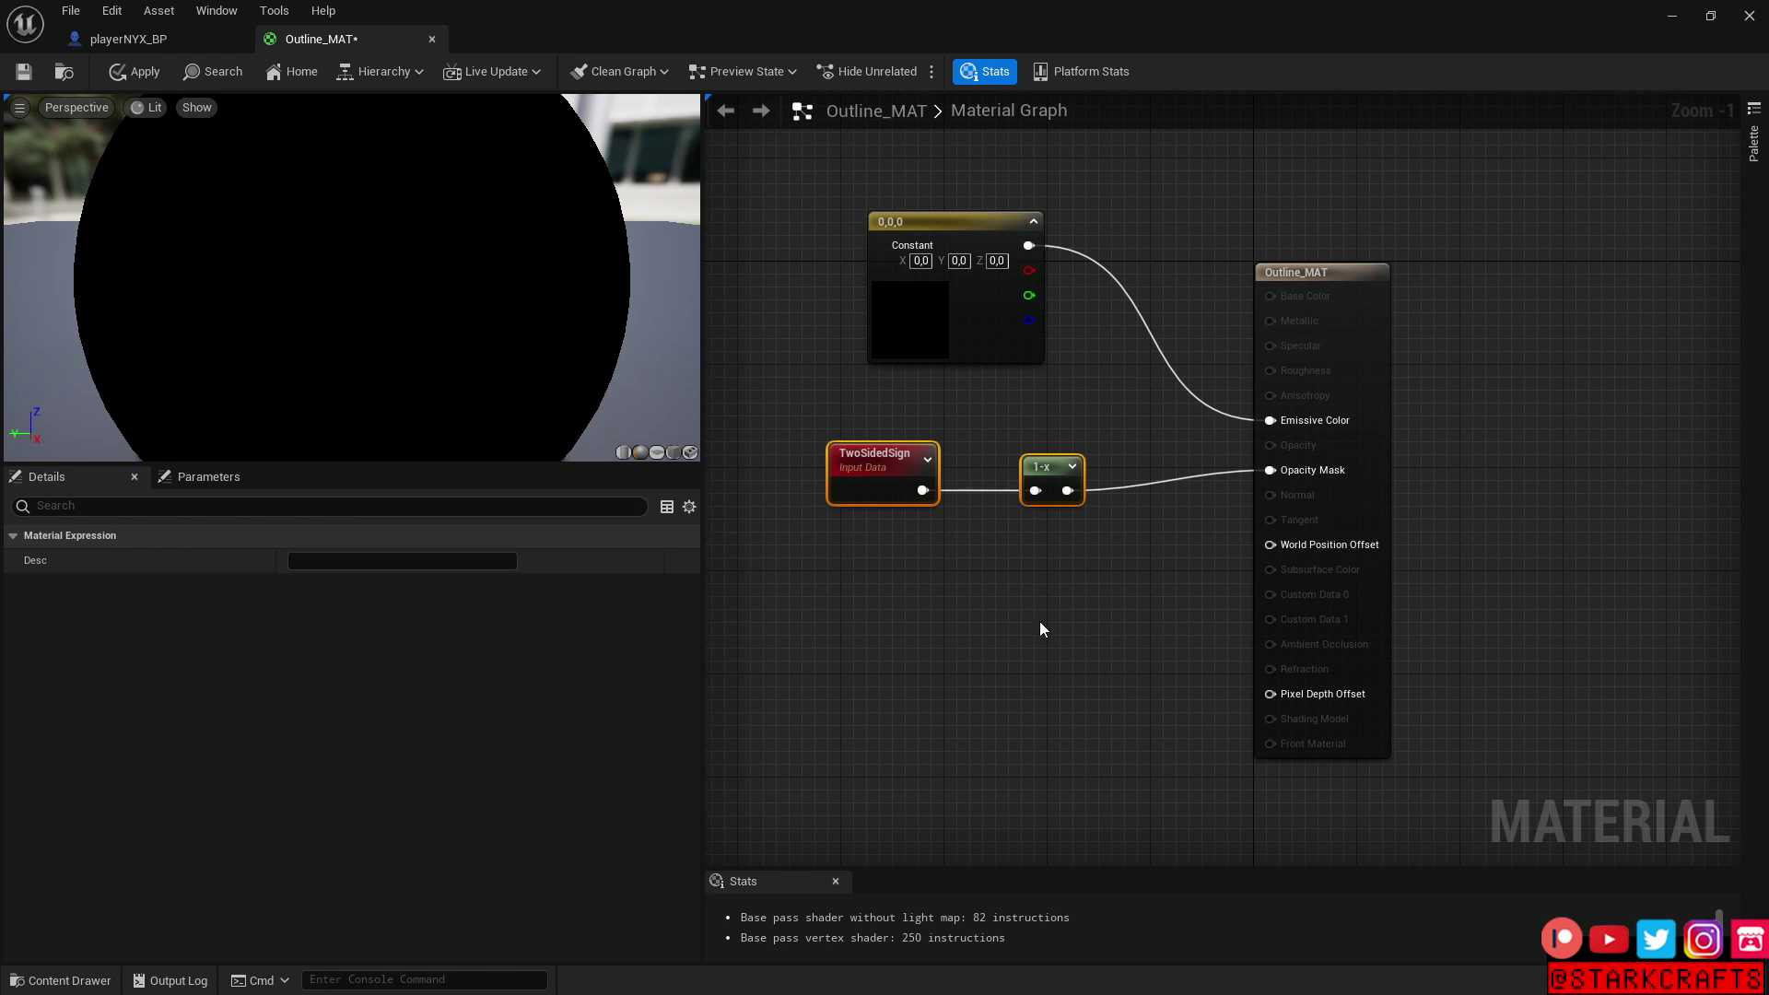
# Add a VertexNormalWS node feeding a Multiply node connected to World Position Offset
pyautogui.rightClick(911, 634)
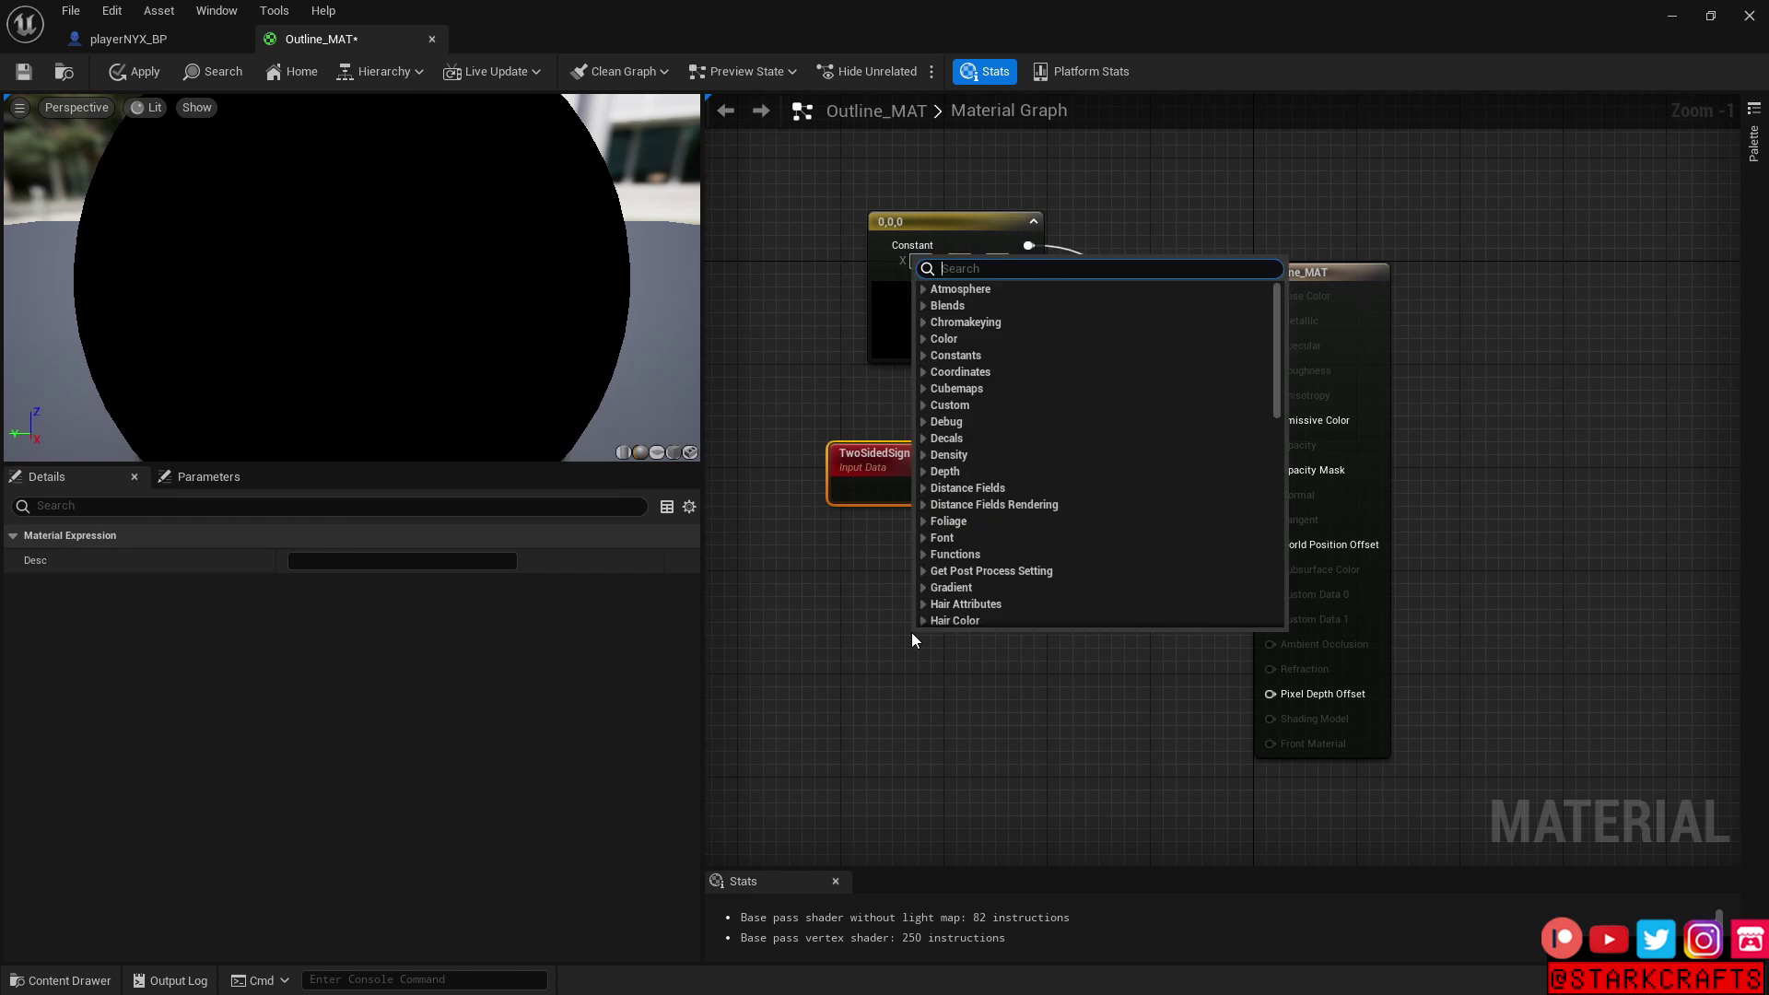
pyautogui.write('V')
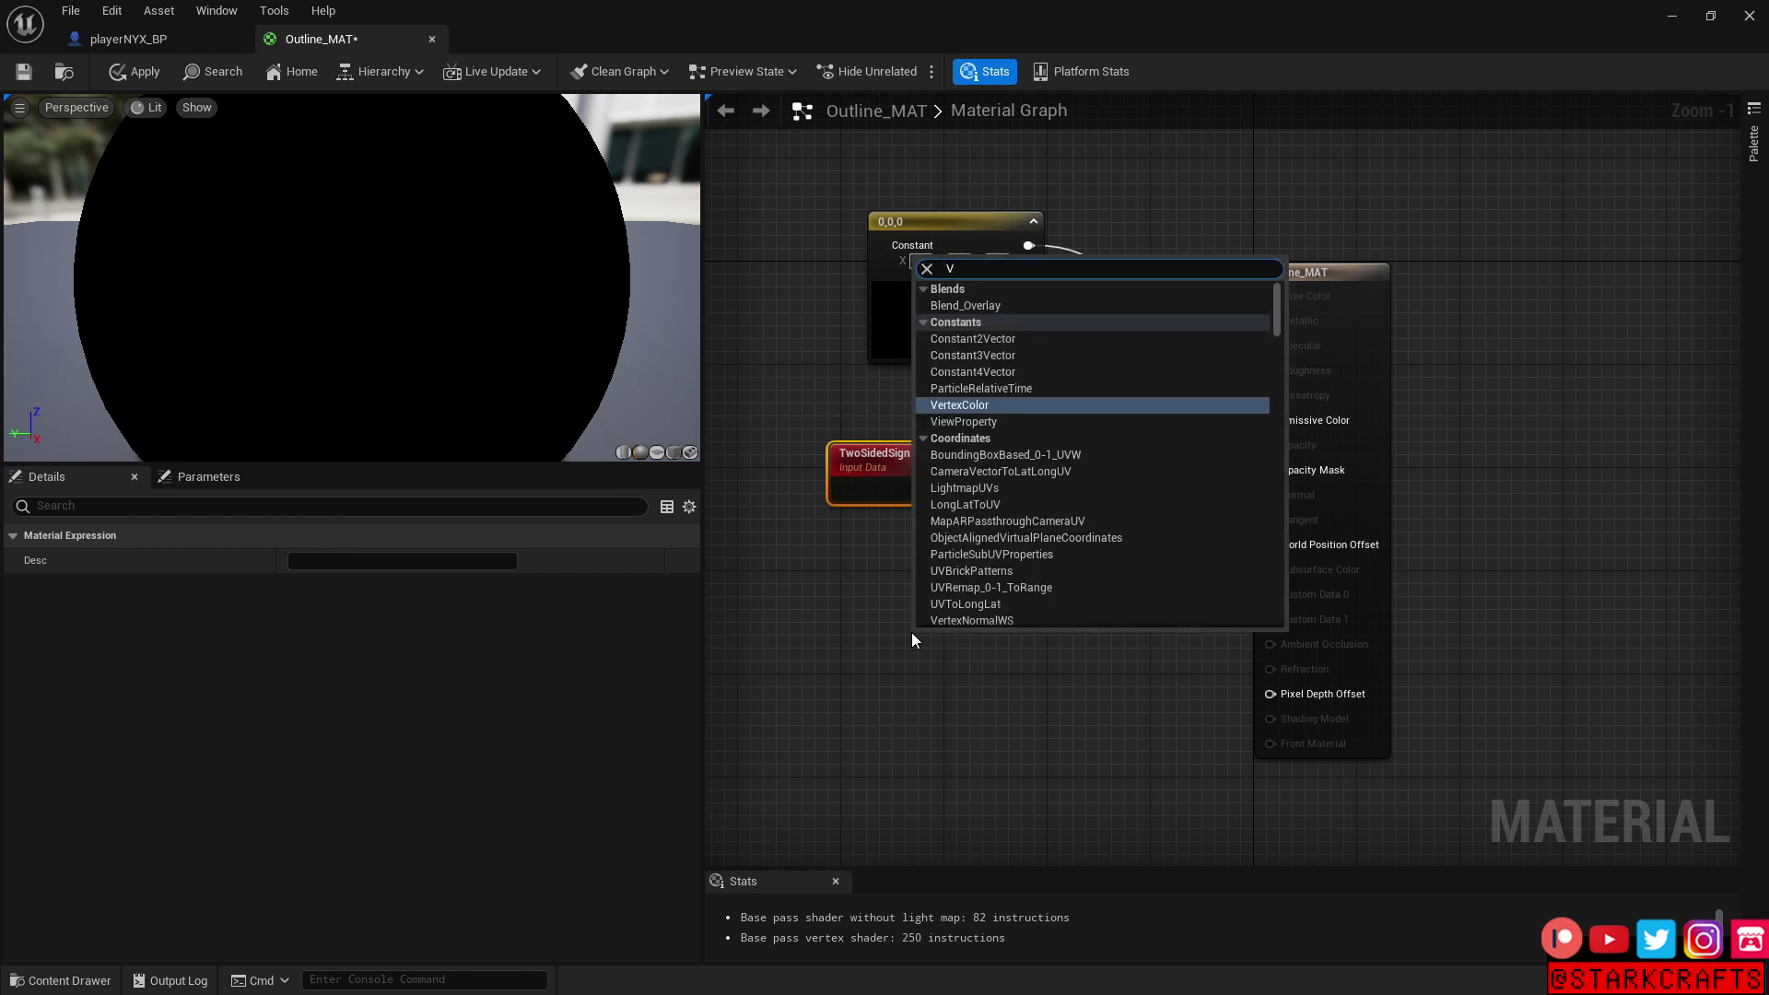
pyautogui.write('ertex')
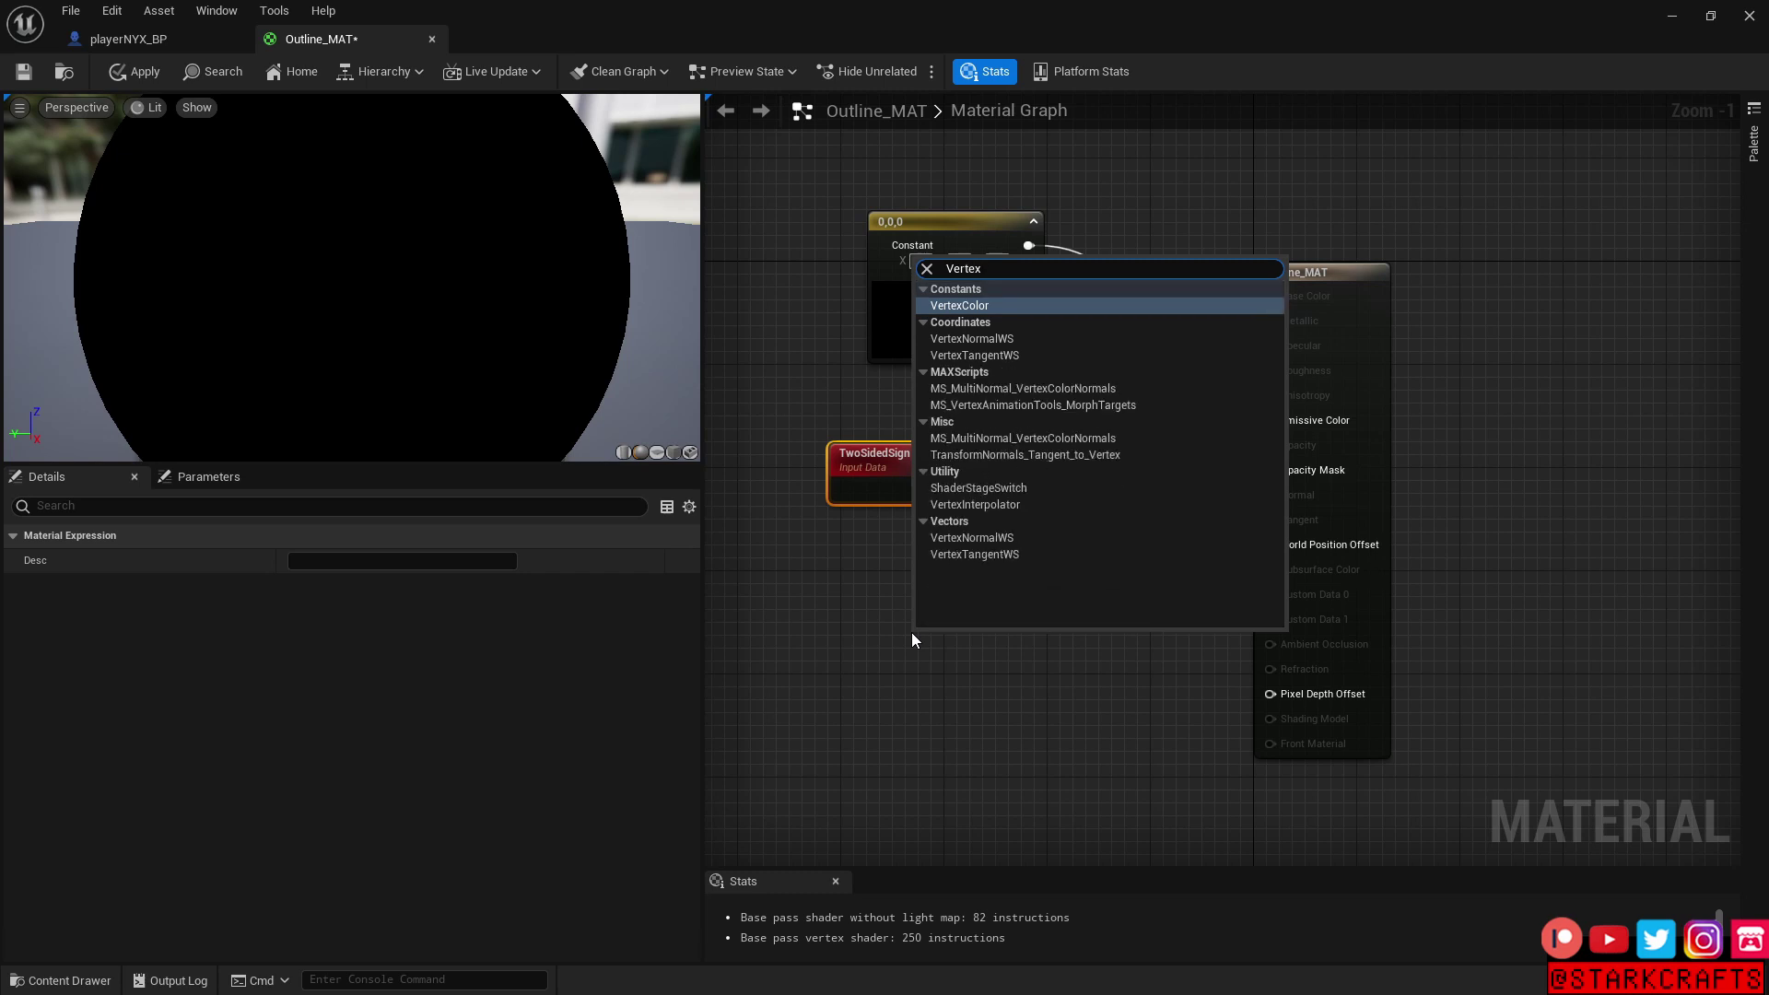
pyautogui.press('Down')
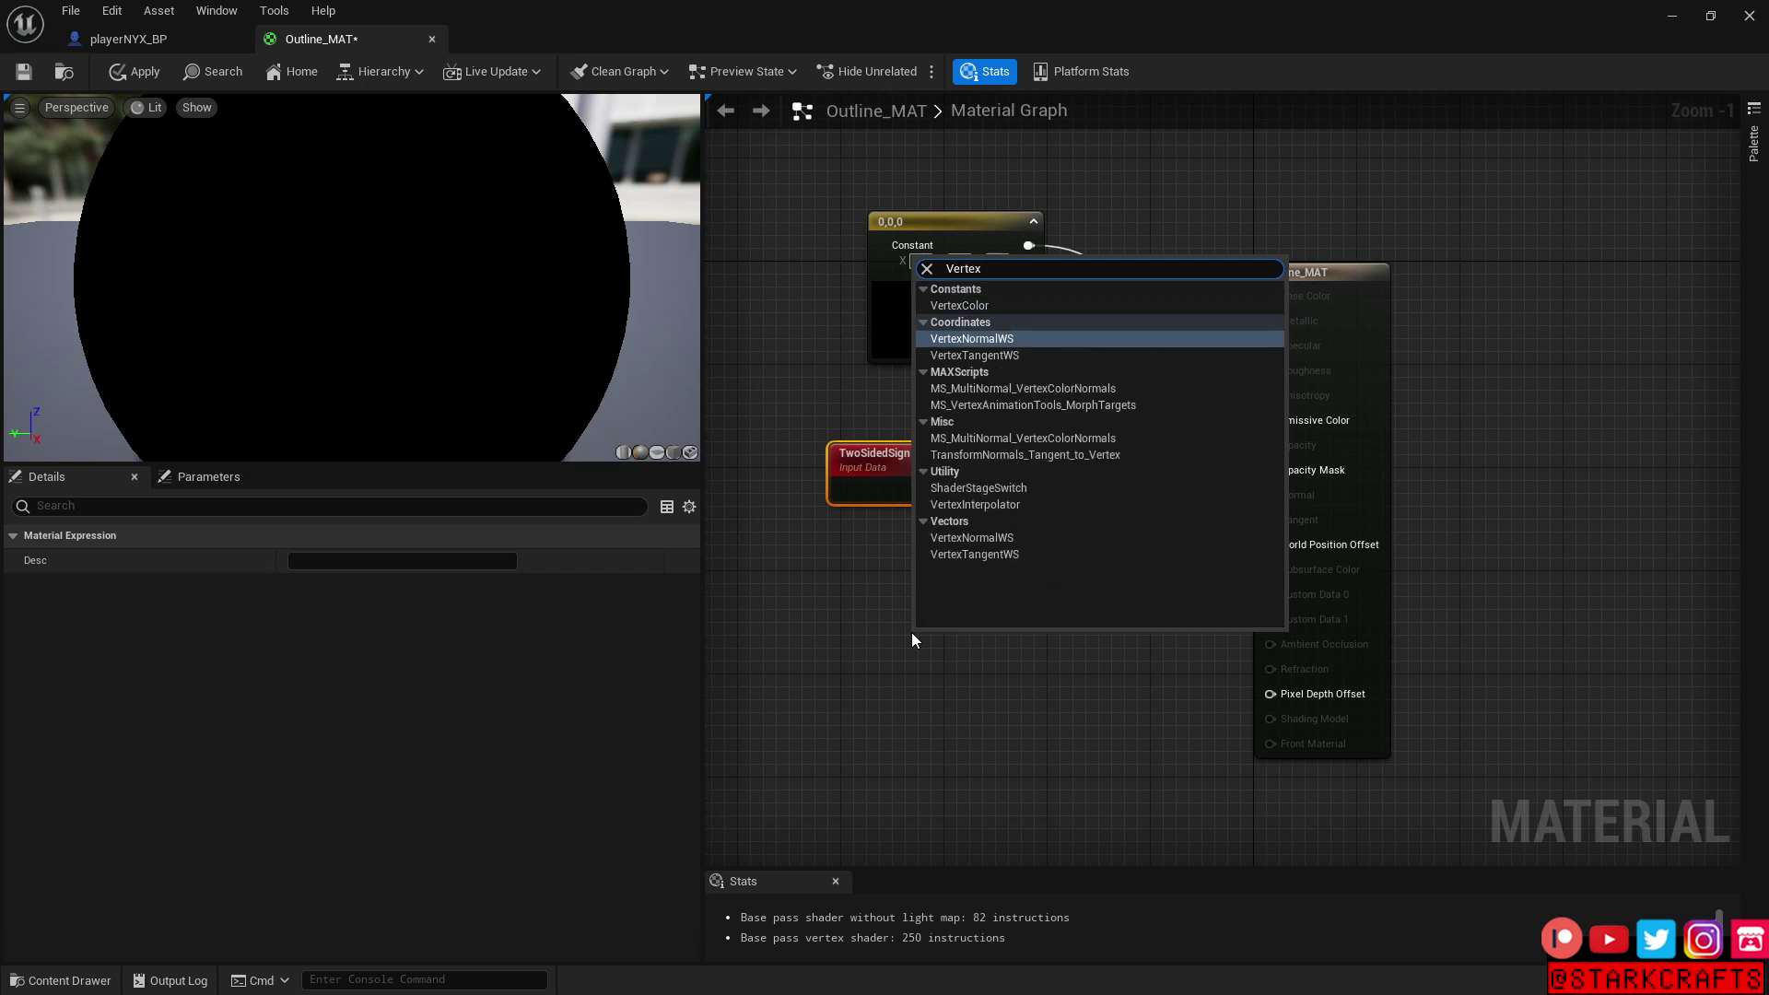
pyautogui.press('Return')
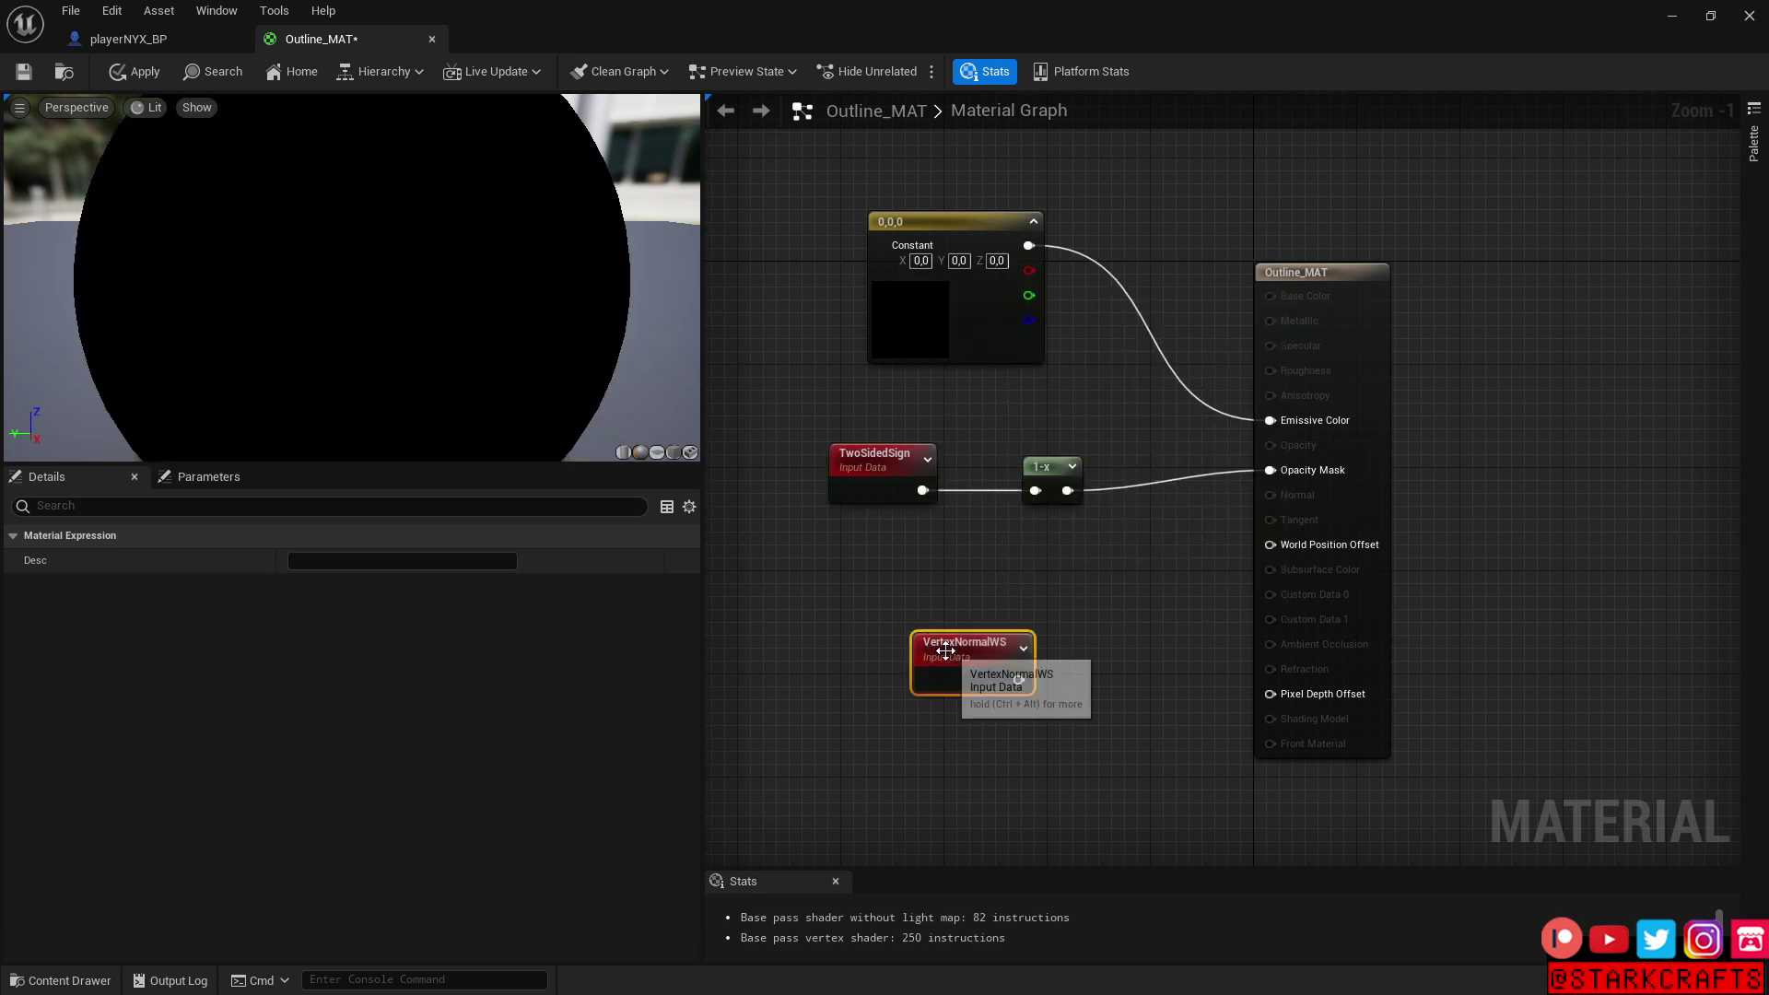
pyautogui.moveTo(913, 639); pyautogui.dragTo(778, 617)
pyautogui.moveTo(883, 658); pyautogui.dragTo(1022, 629)
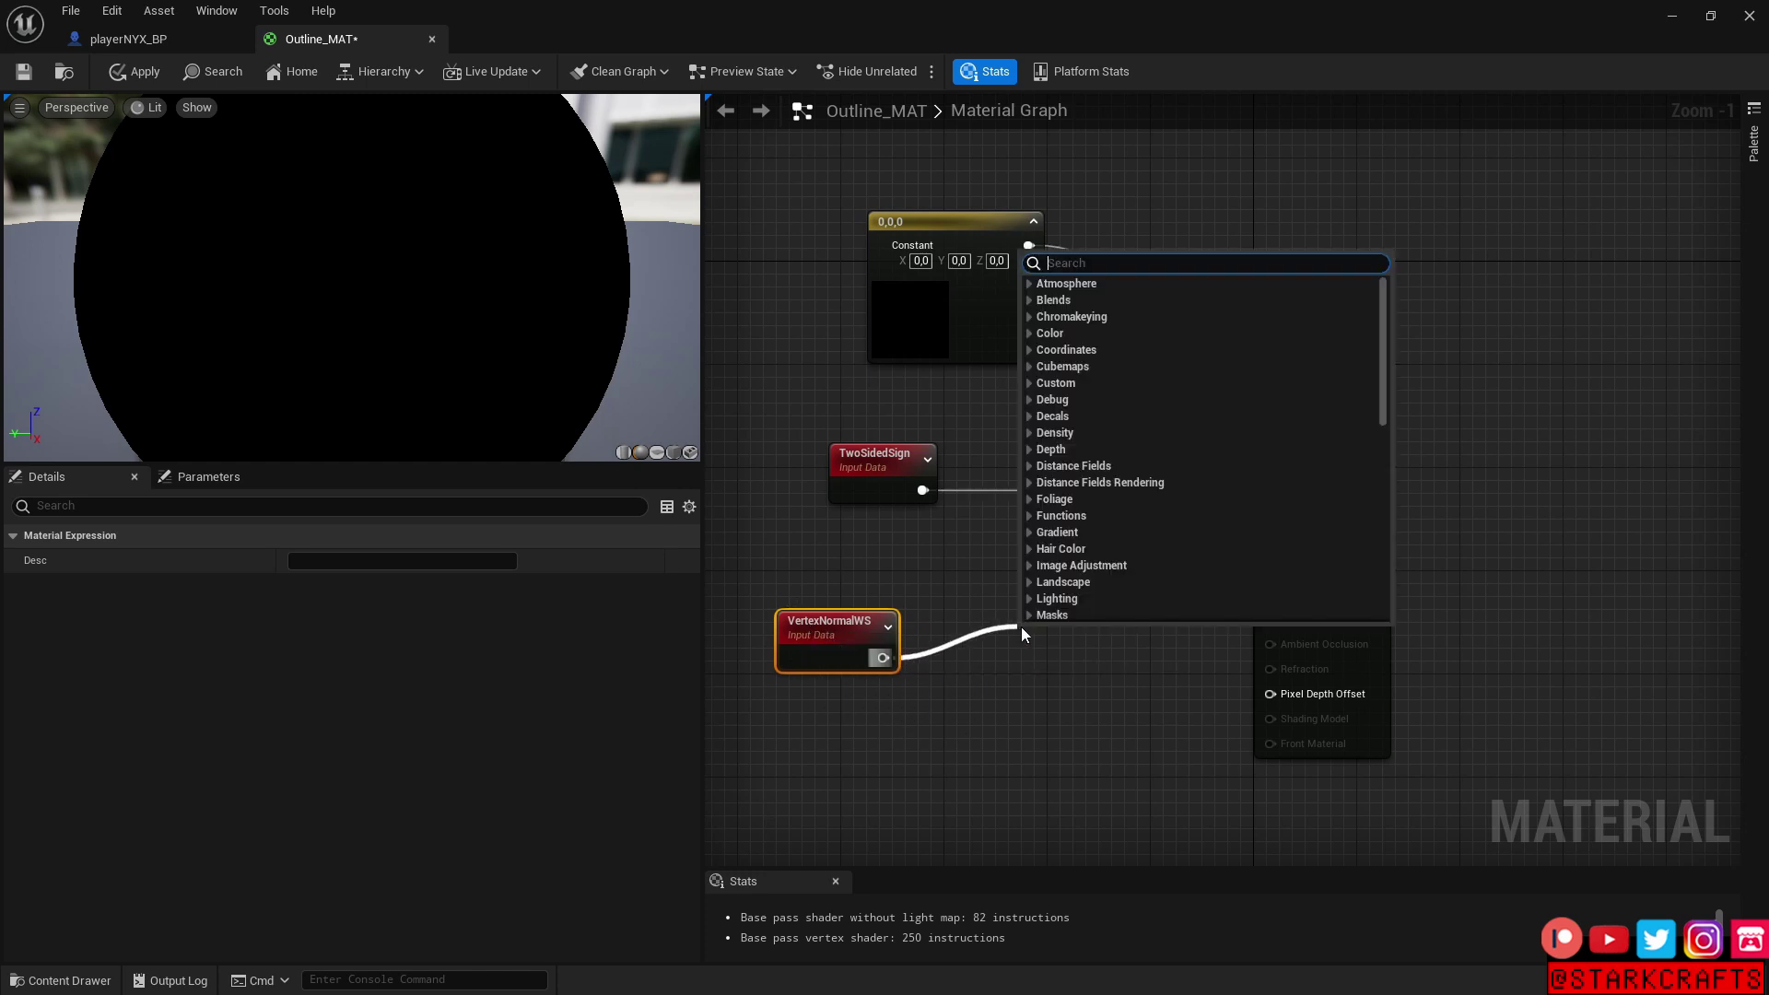
pyautogui.write('multi')
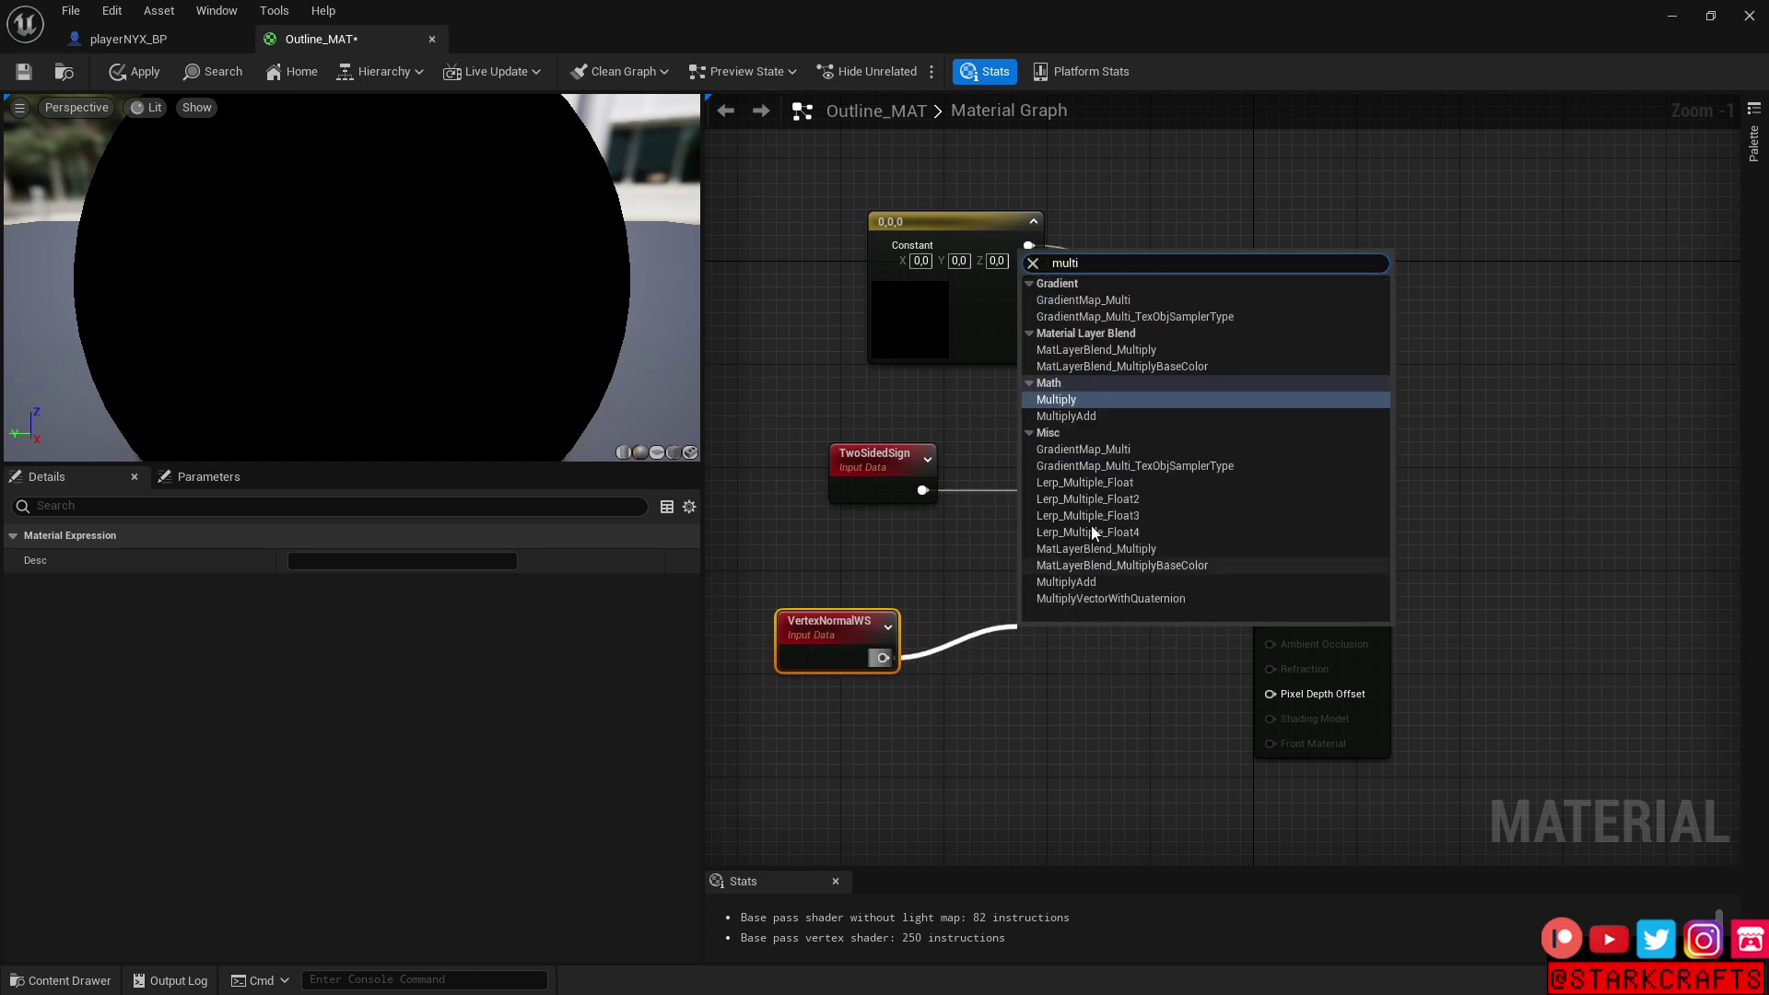
pyautogui.click(1106, 399)
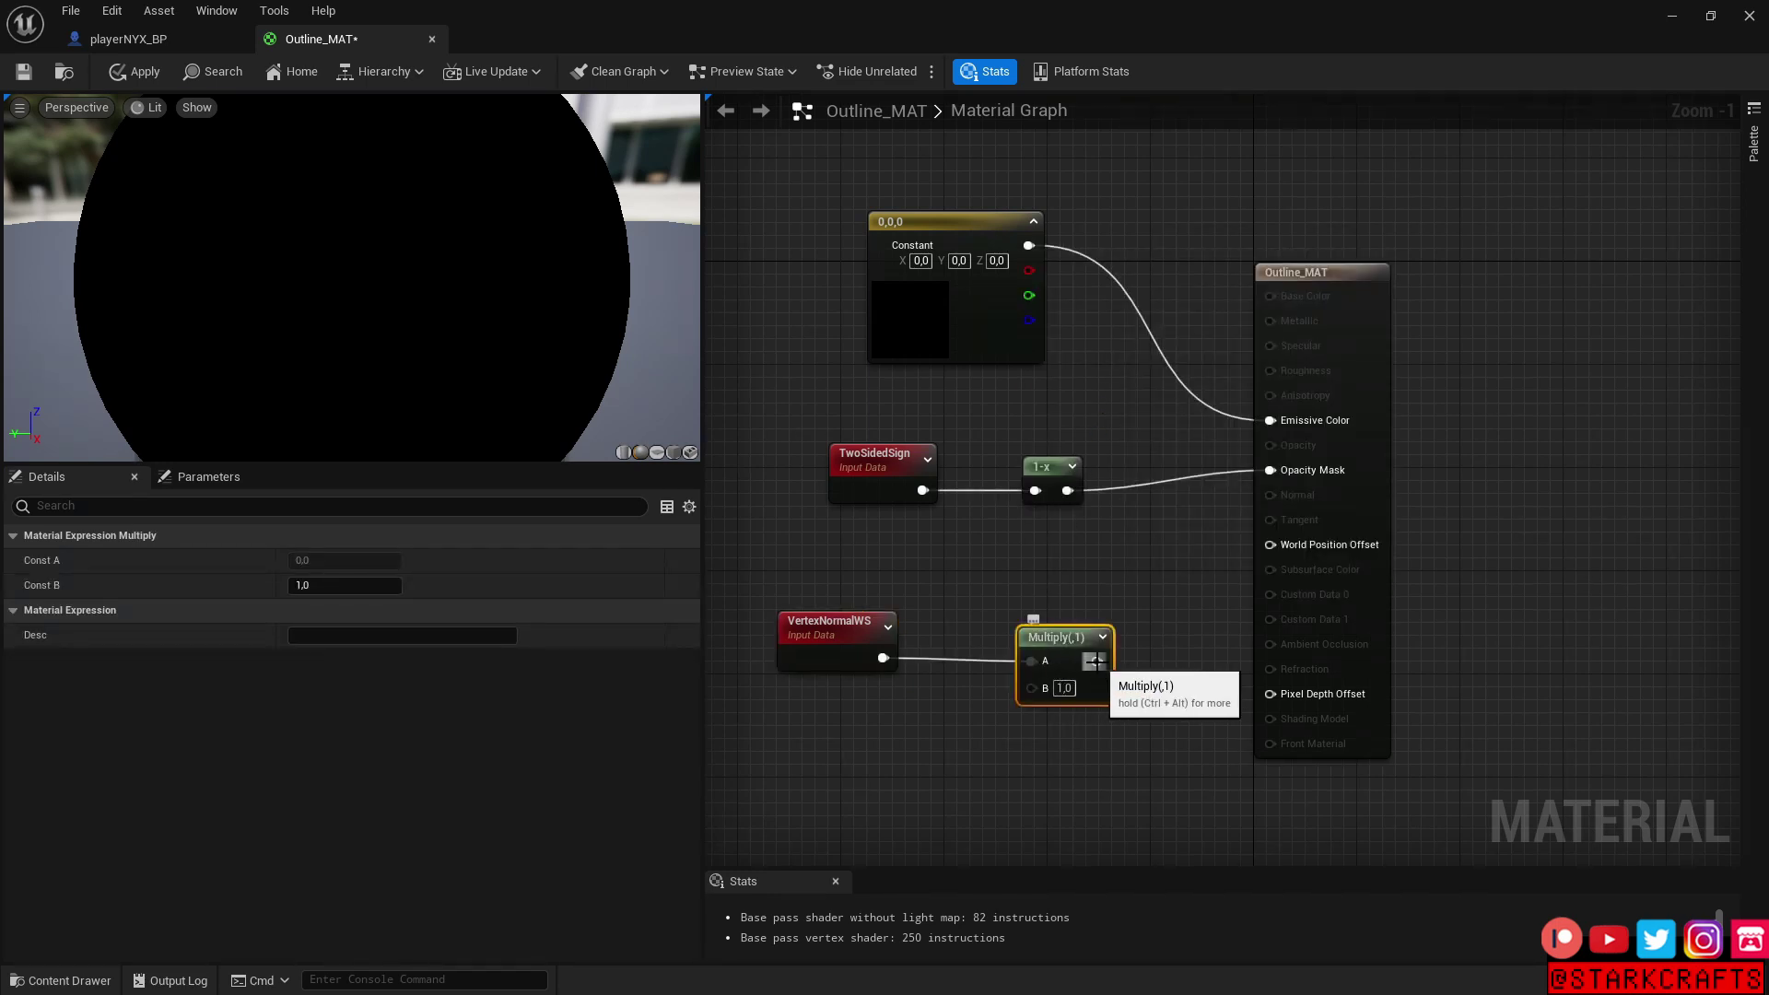
pyautogui.moveTo(1095, 661); pyautogui.dragTo(1314, 542)
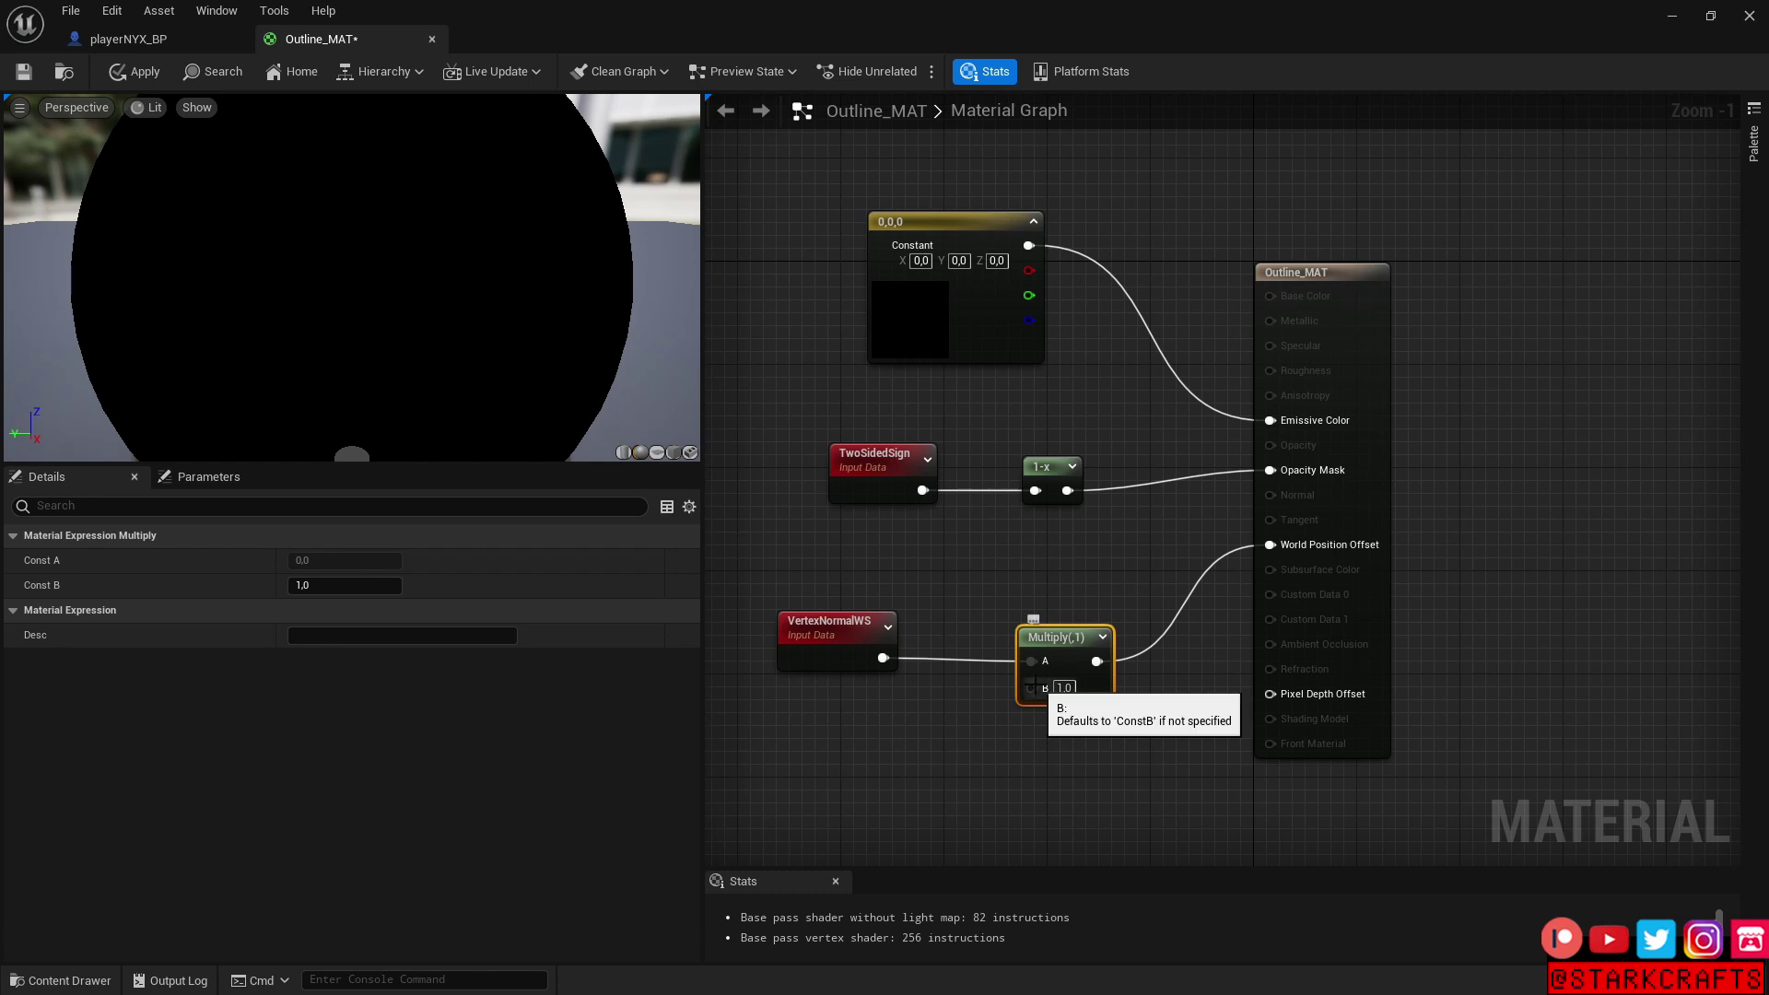
# Plug a Constant of 1 into the Multiply's B input and save the material
pyautogui.moveTo(1031, 688); pyautogui.dragTo(902, 752)
pyautogui.click(905, 754)
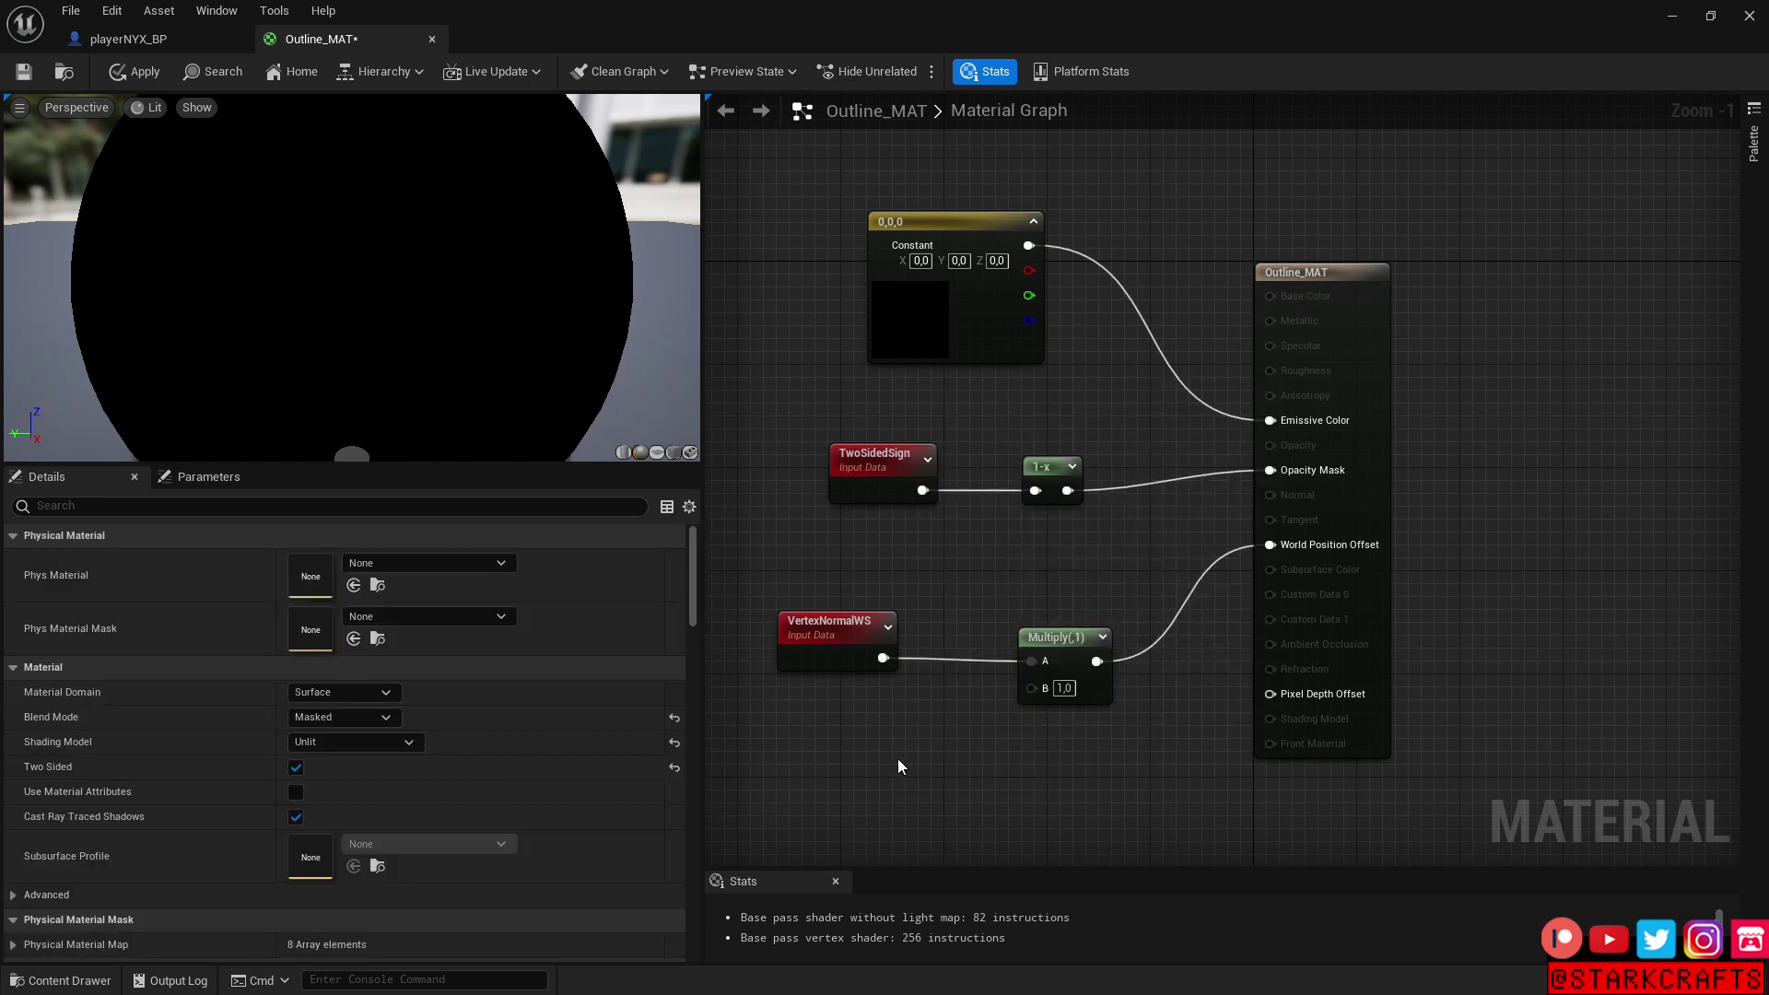
pyautogui.click(897, 759)
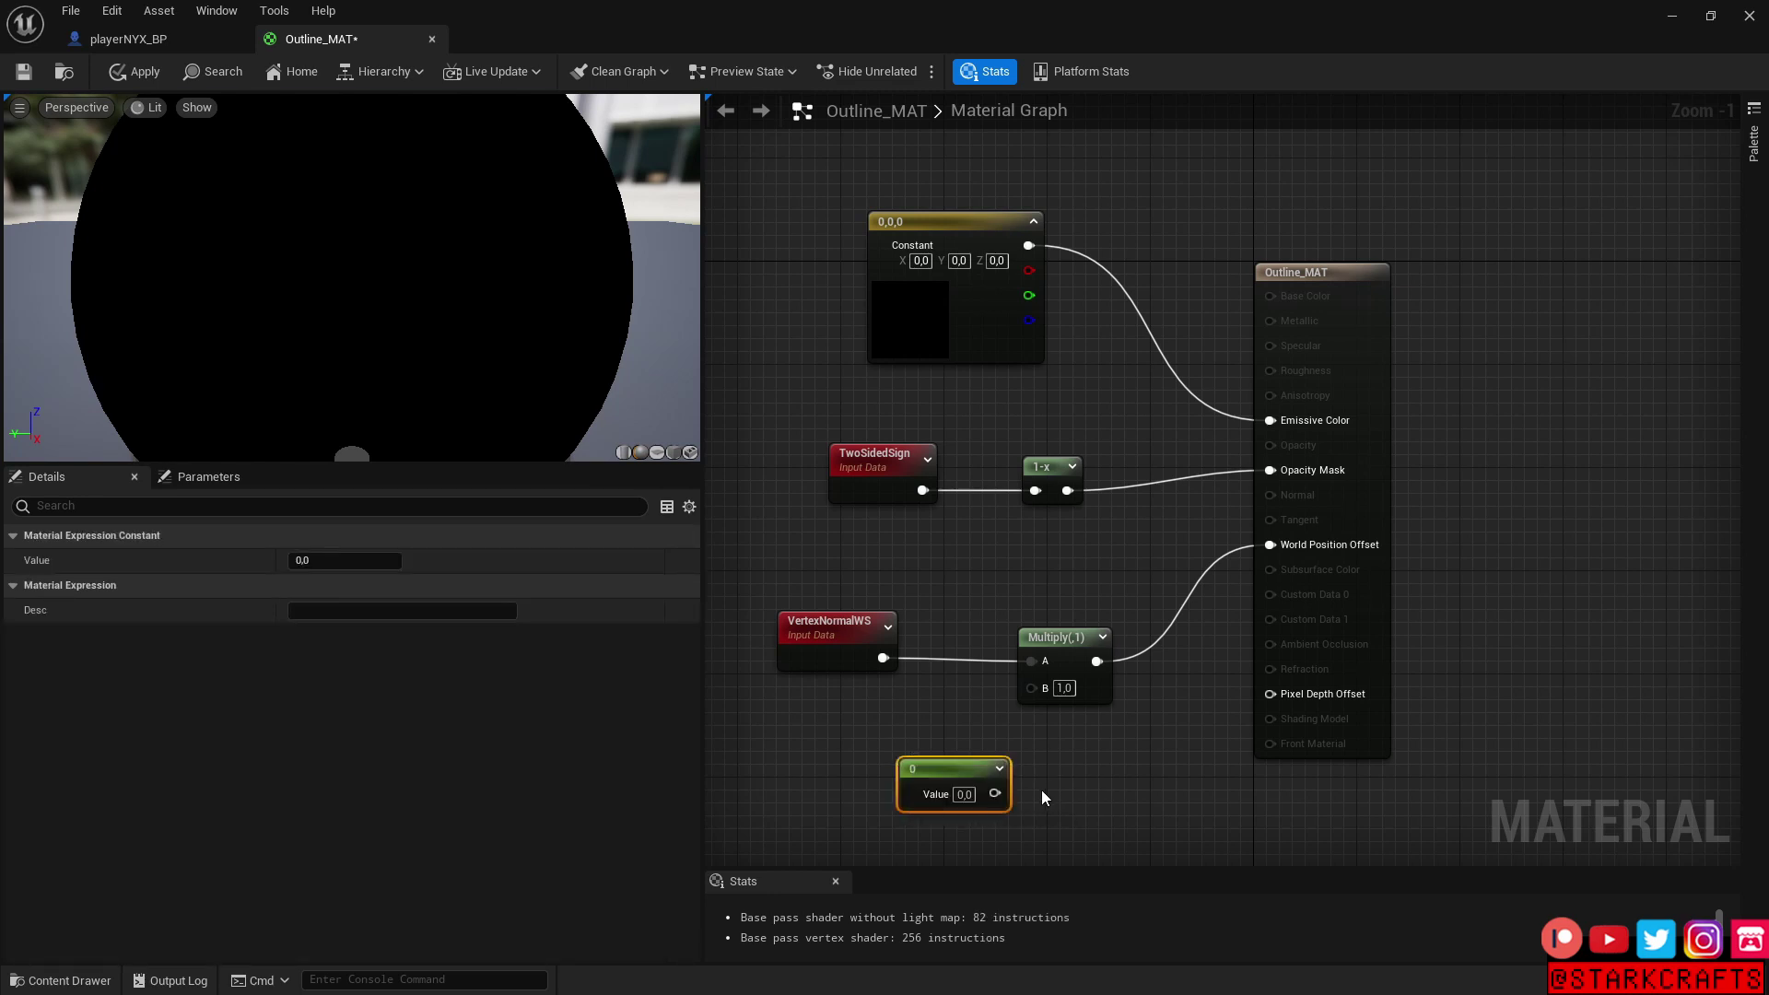
pyautogui.moveTo(994, 793); pyautogui.dragTo(1031, 687)
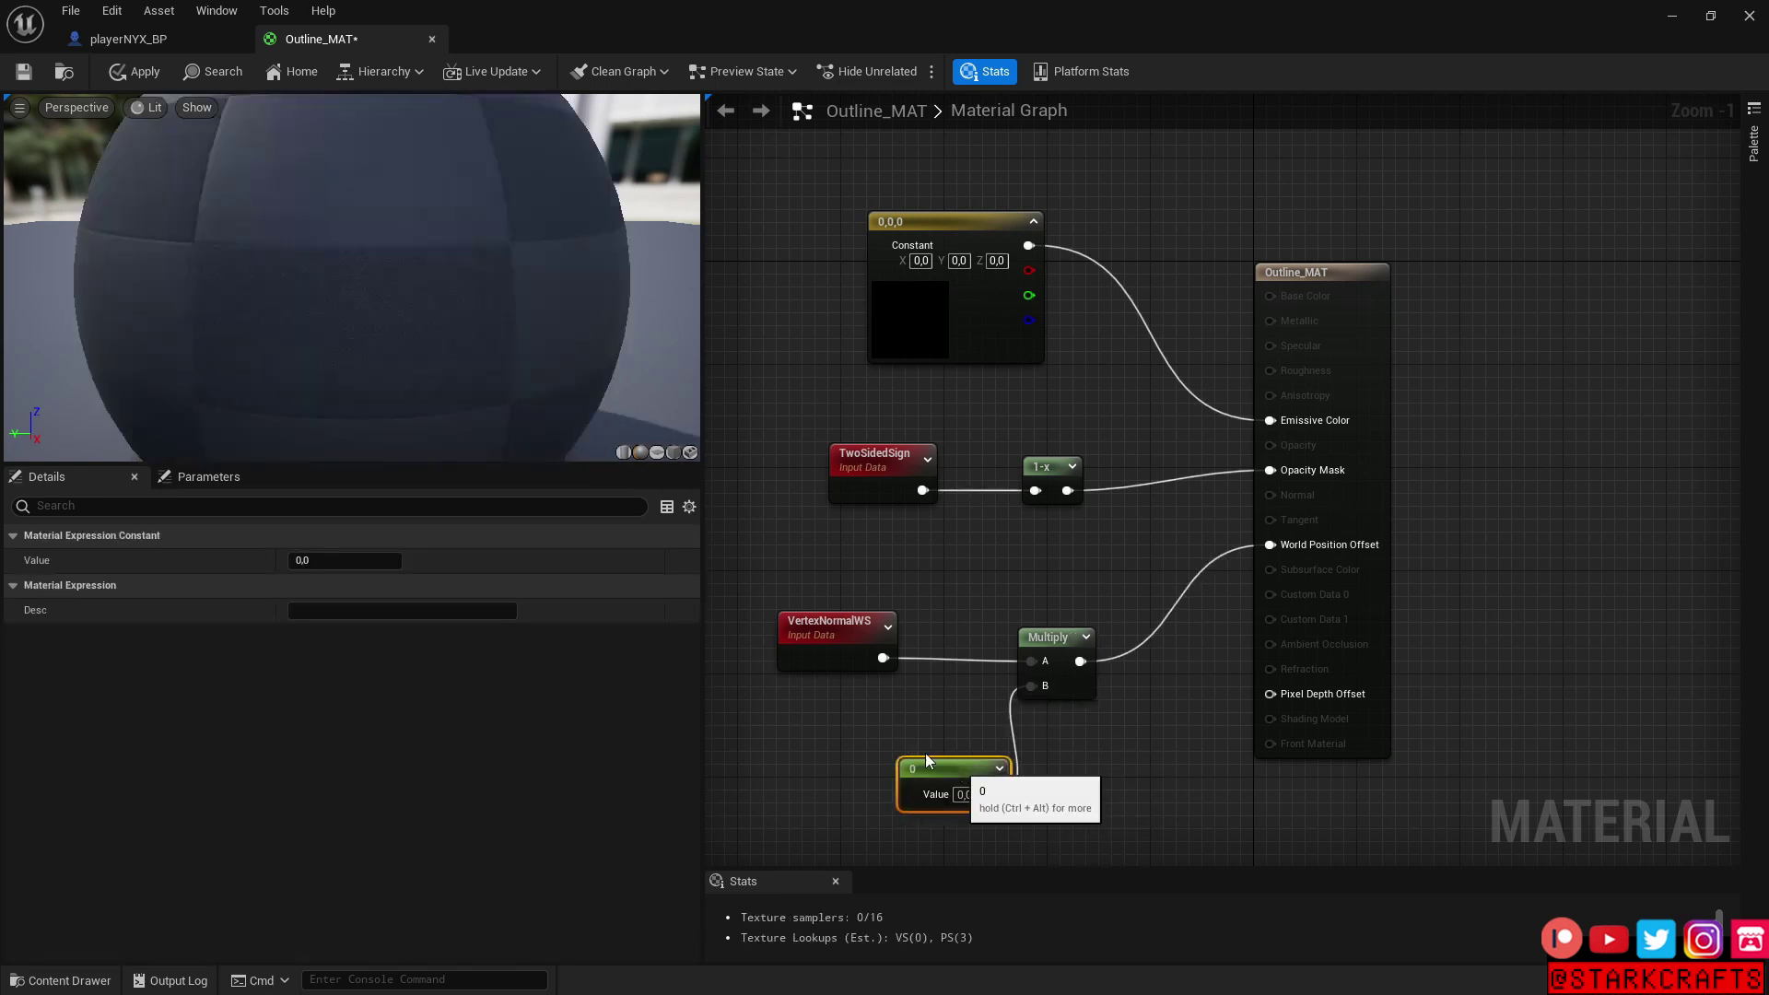
pyautogui.moveTo(784, 804); pyautogui.dragTo(925, 710, button='right')
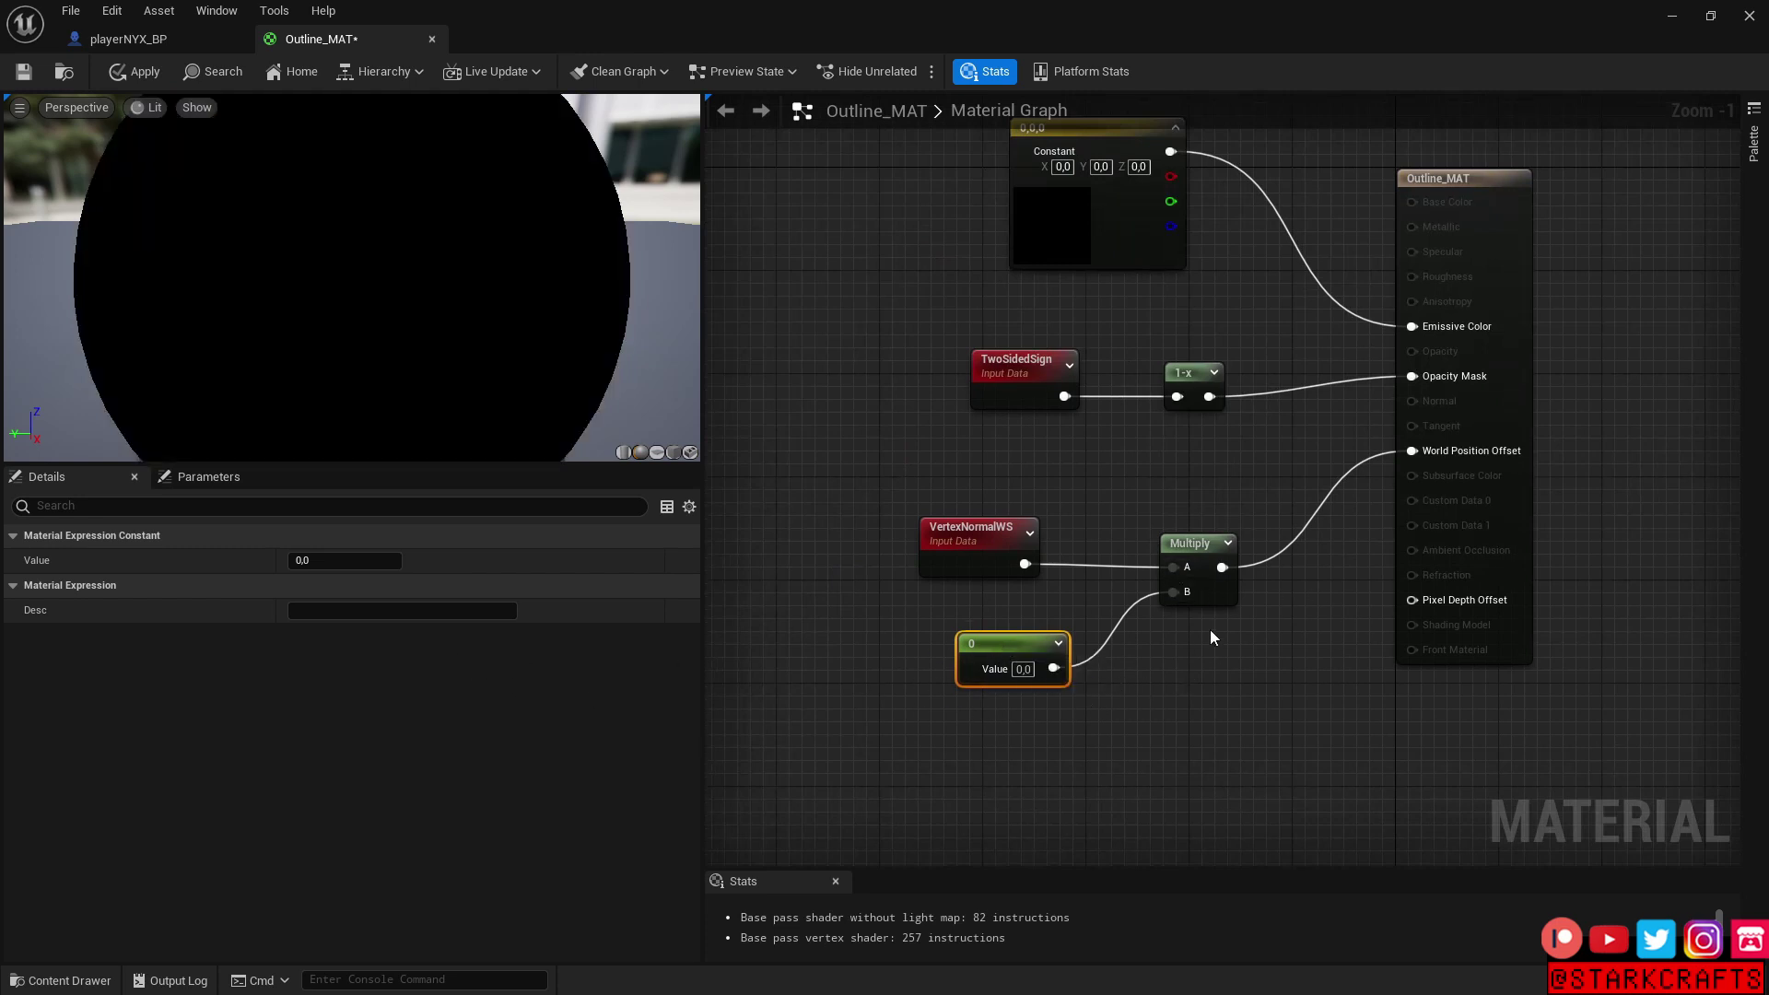
pyautogui.click(1022, 669)
pyautogui.write('1')
pyautogui.press('Return')
pyautogui.click(1217, 686)
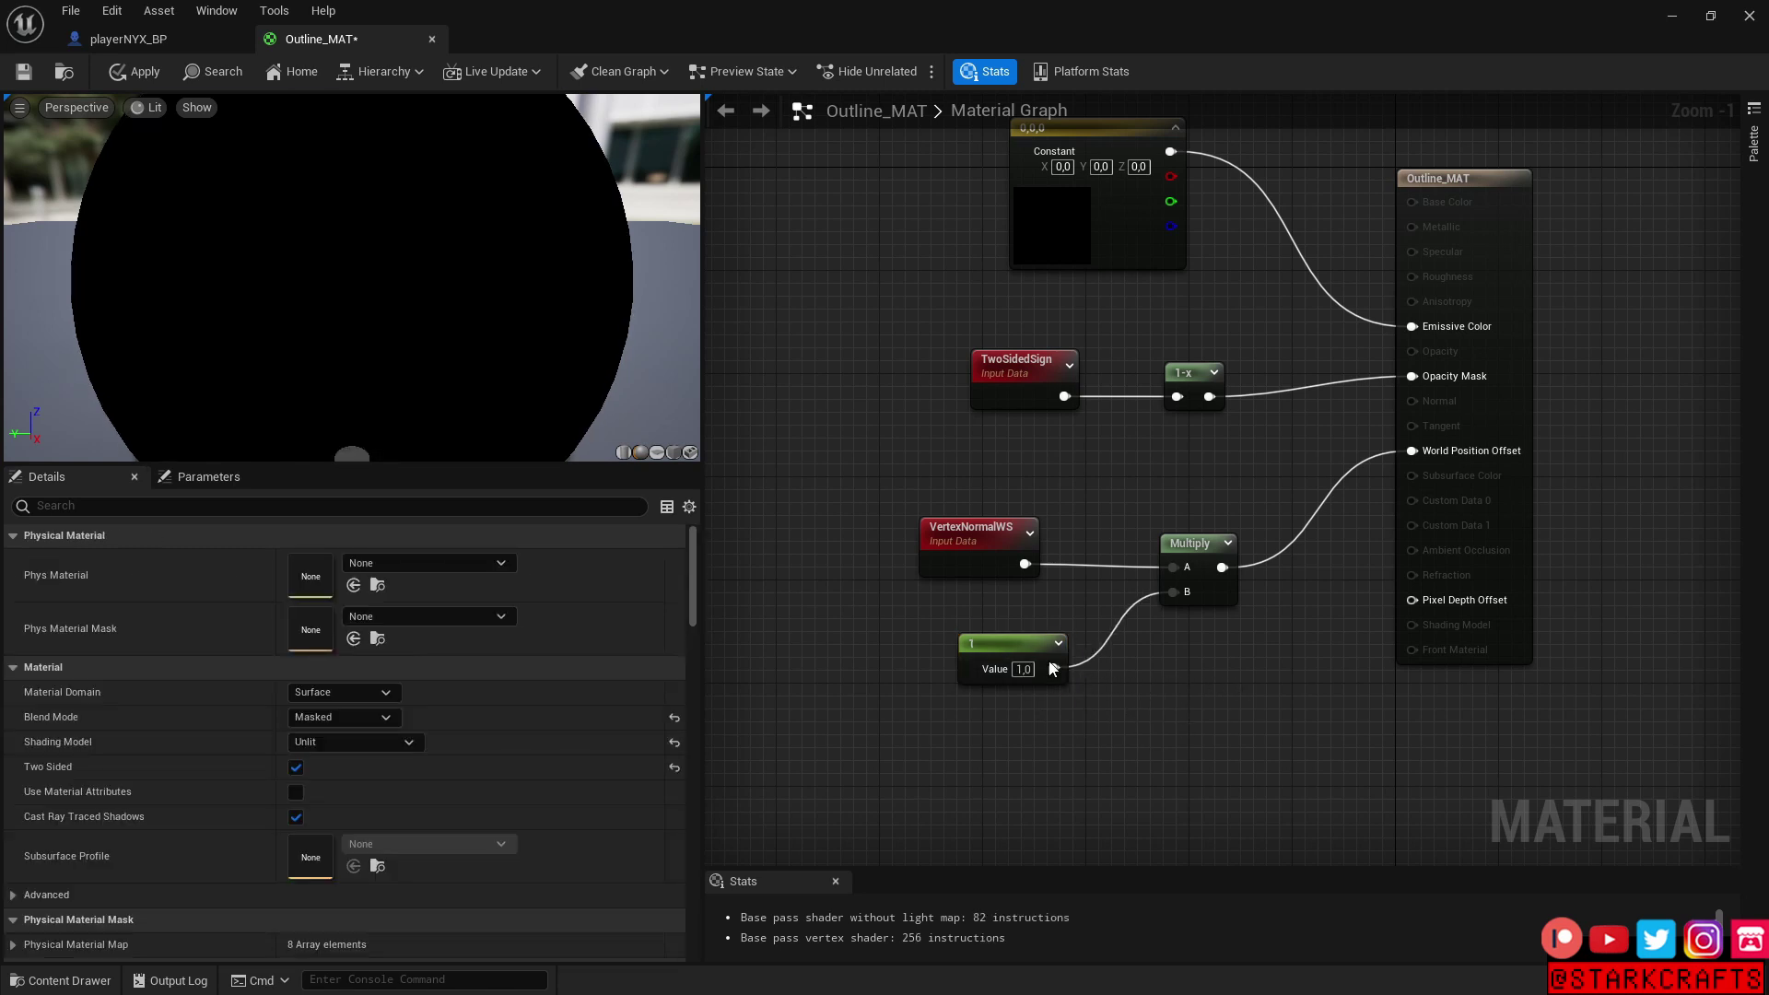
pyautogui.press('Home')
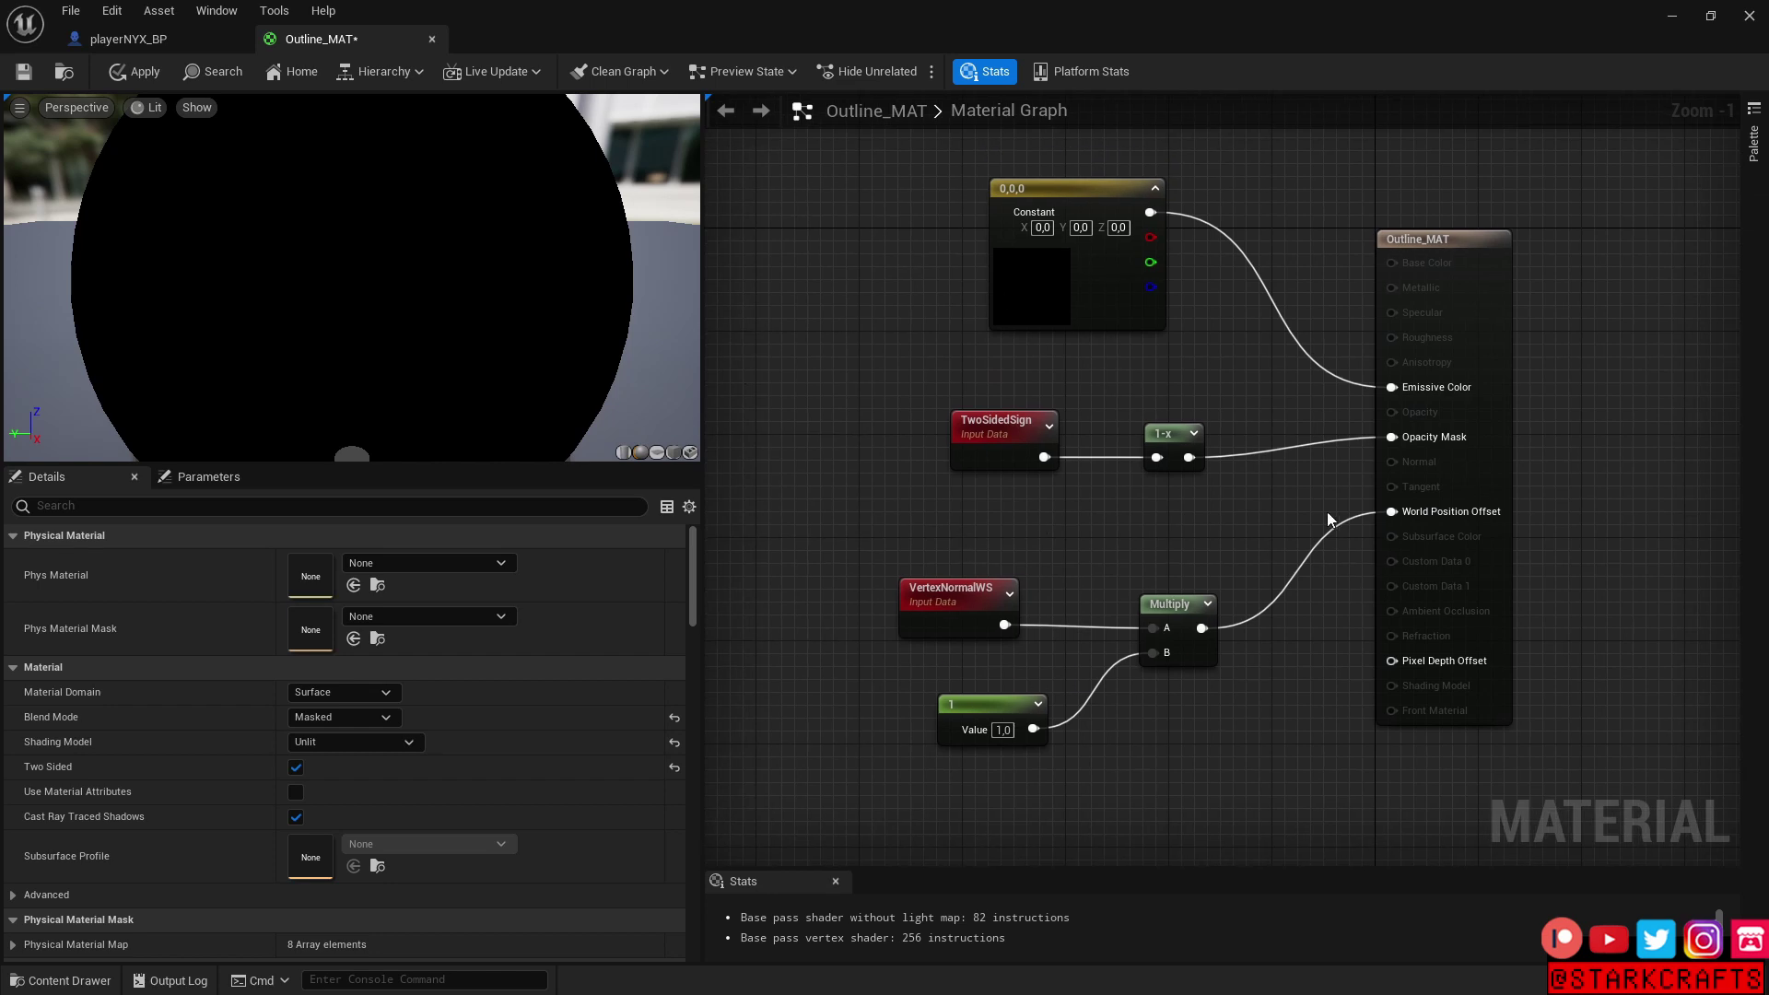
pyautogui.click(26, 73)
# In playerNYX_BP, set the cat mesh's Overlay Material to Outline_MAT, then compile and save
pyautogui.click(173, 41)
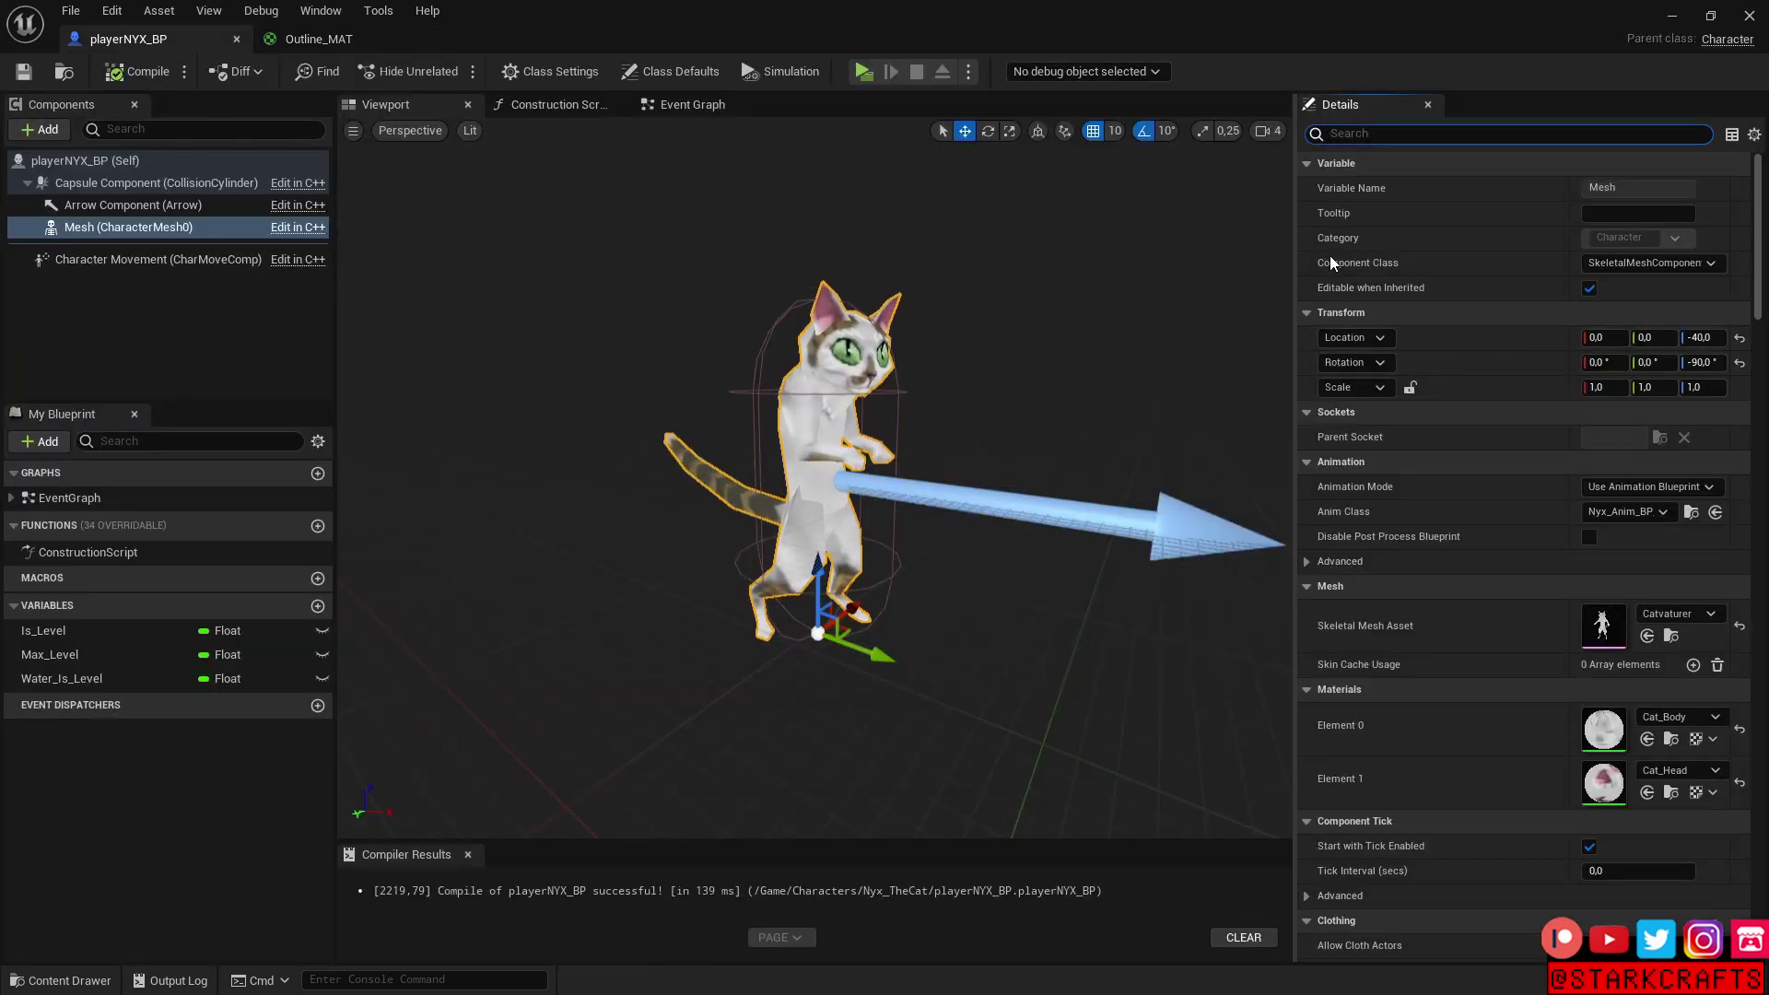
pyautogui.click(1330, 133)
pyautogui.write('overl')
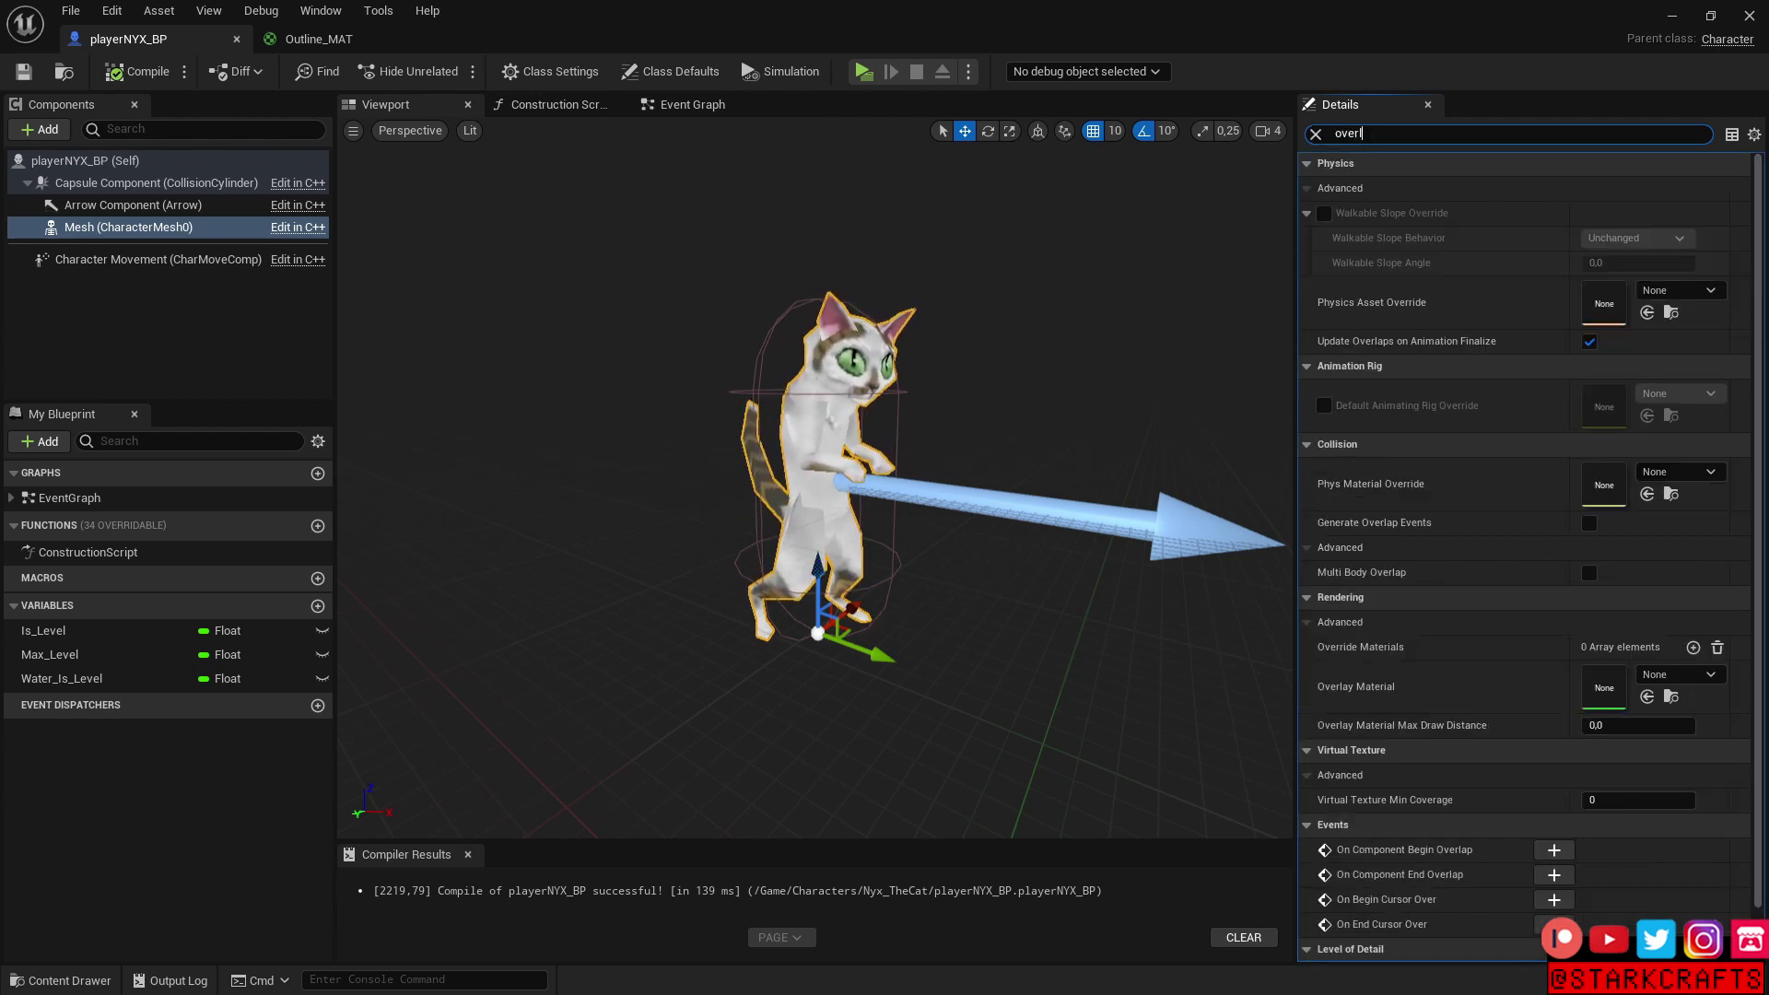
pyautogui.write('ay')
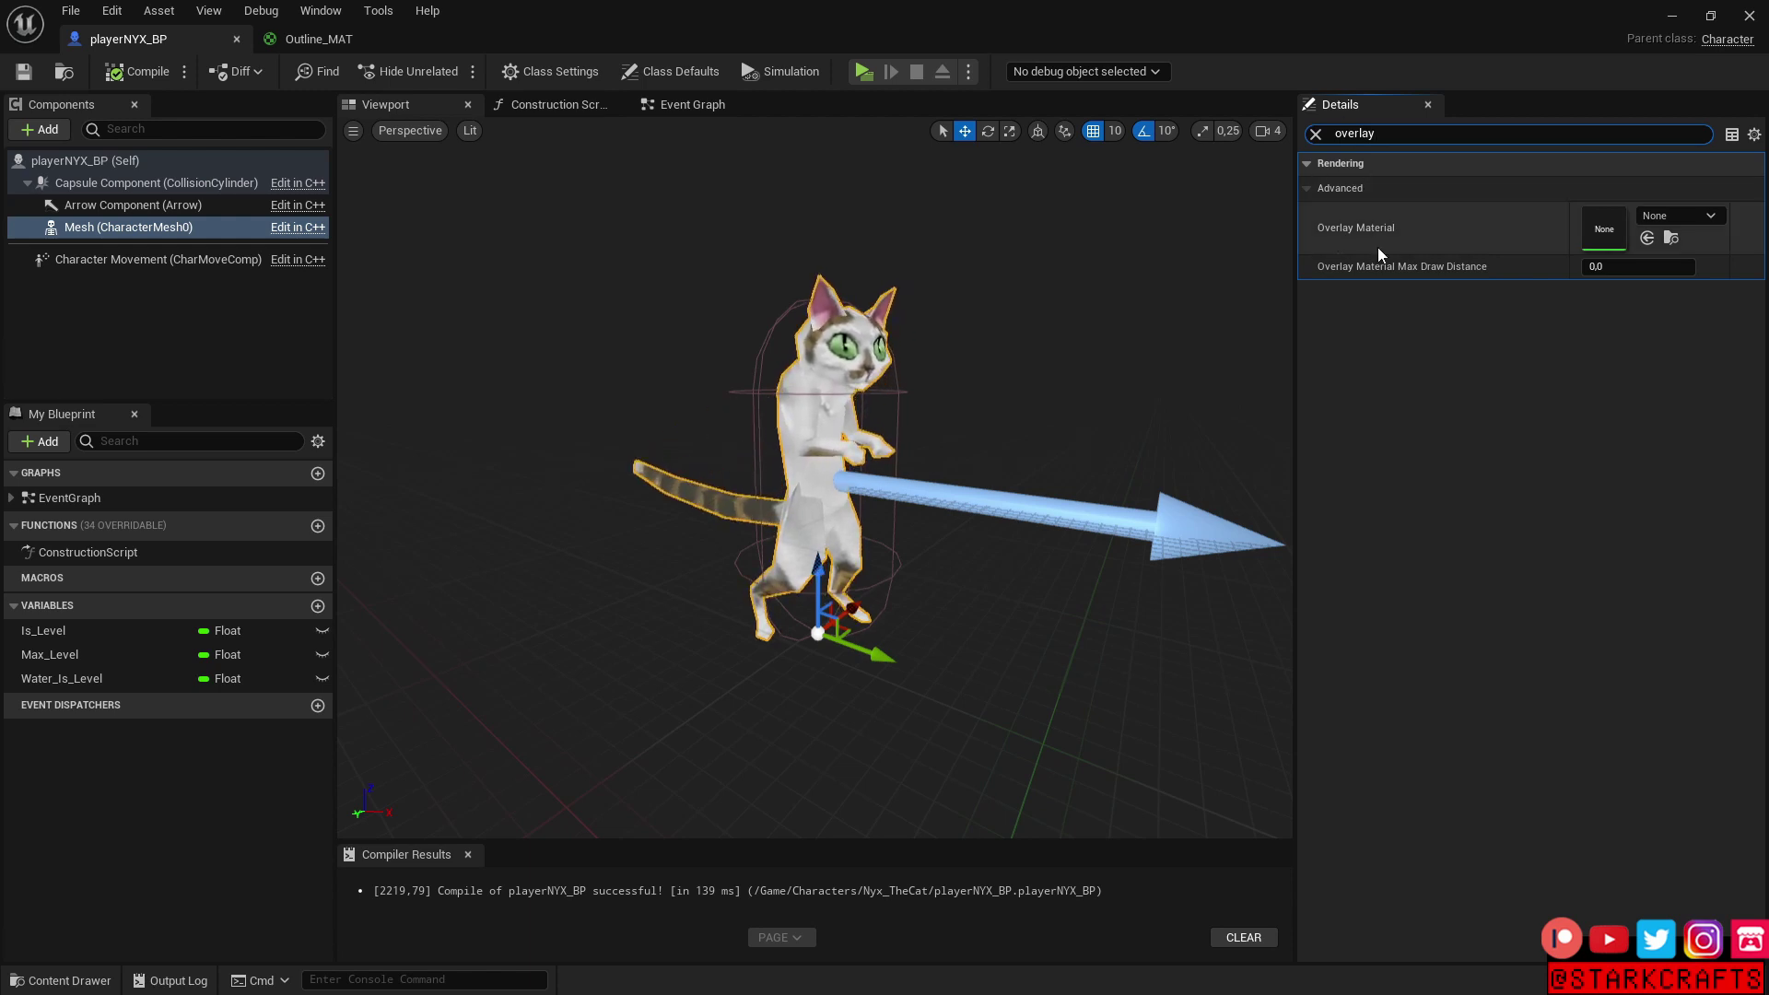
pyautogui.click(1678, 216)
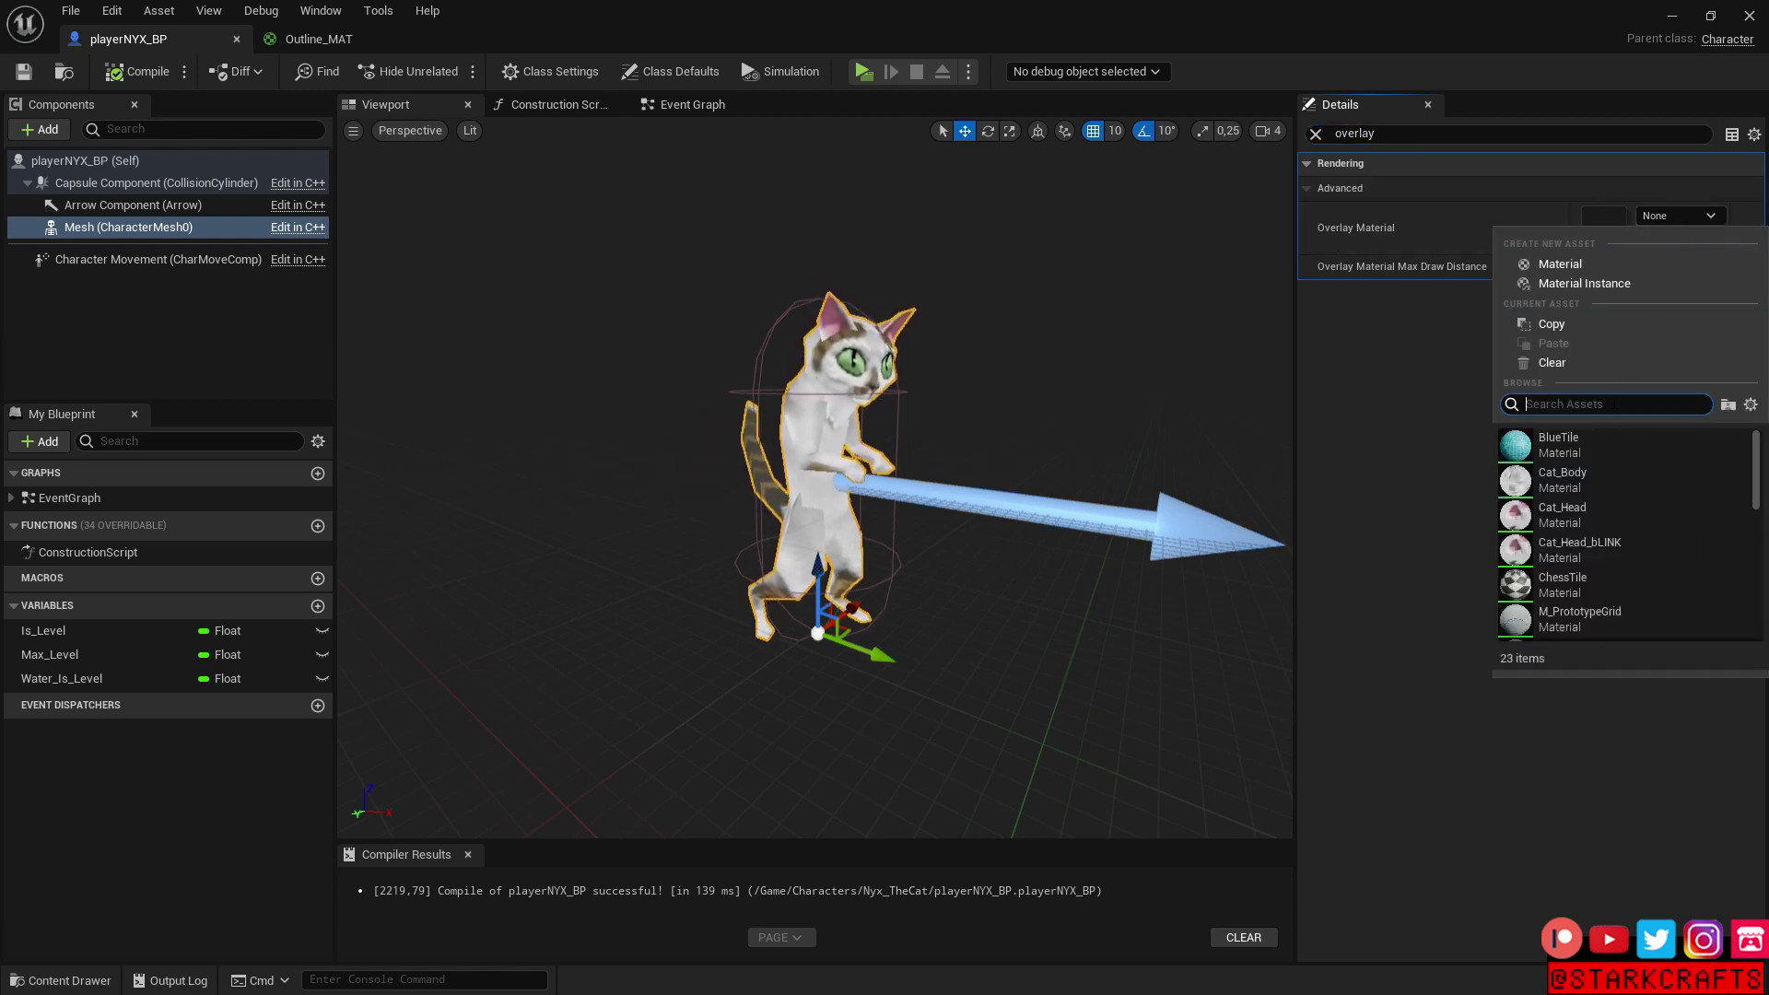
pyautogui.write('ou')
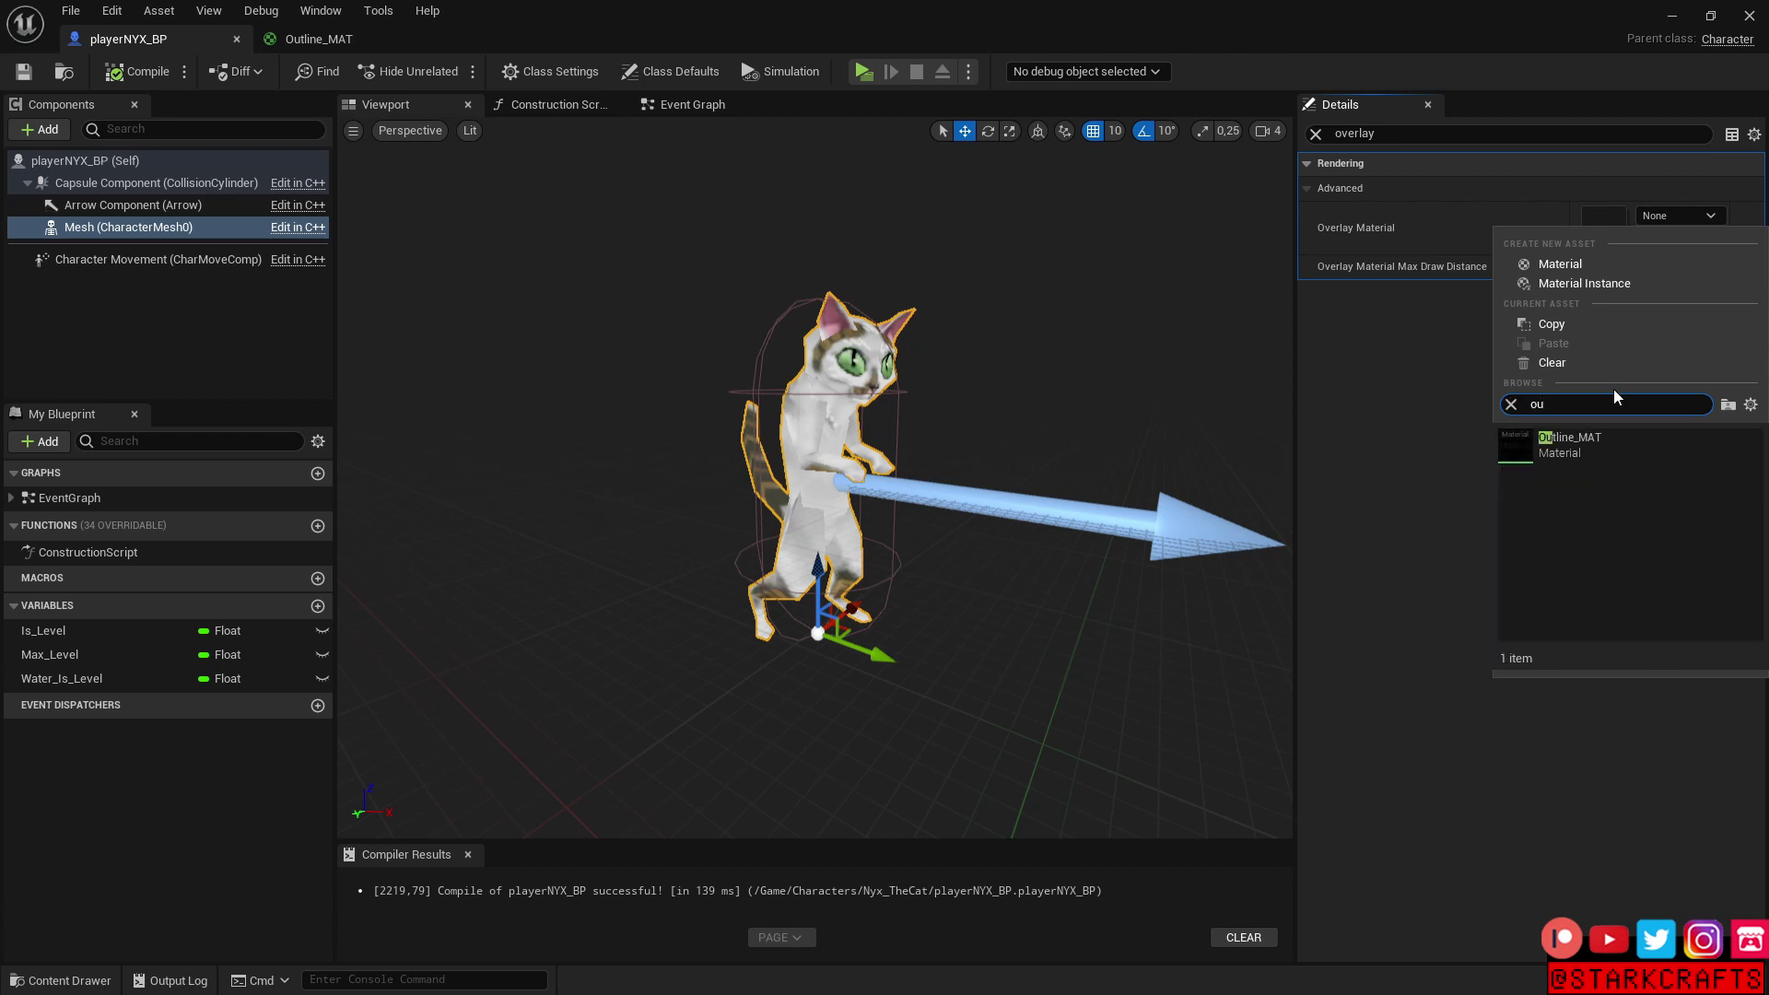
pyautogui.click(1612, 446)
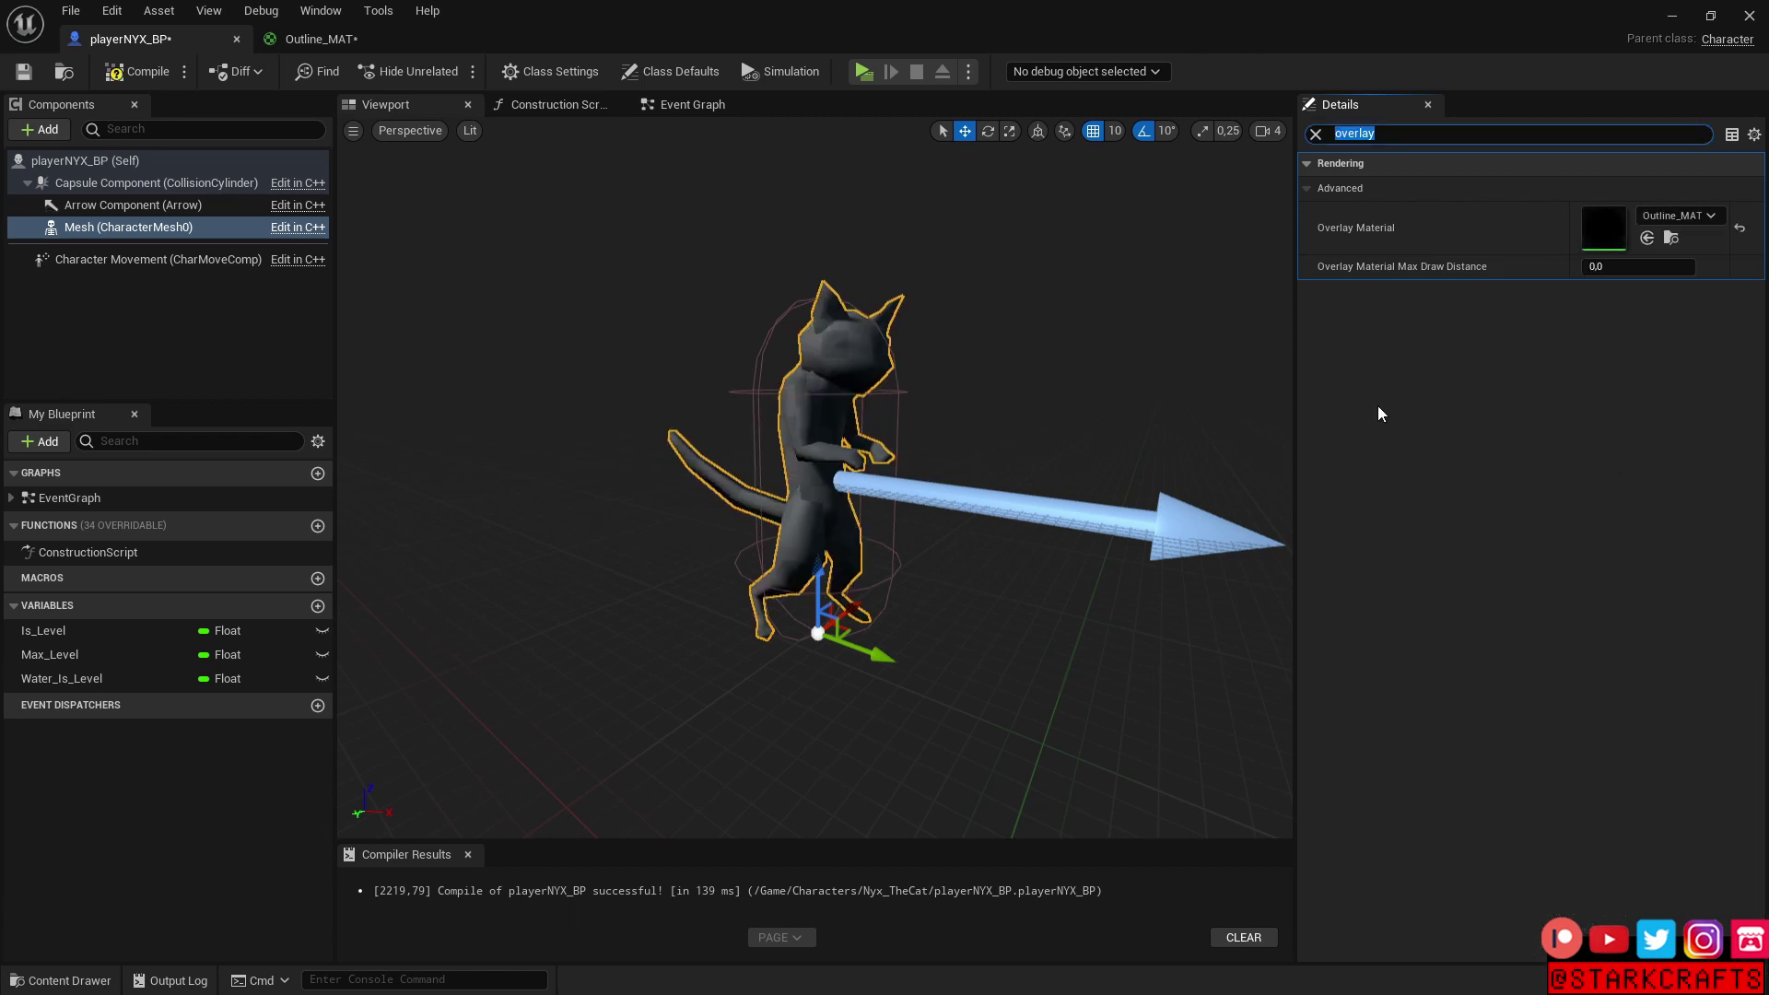
pyautogui.click(138, 71)
pyautogui.moveTo(1126, 328); pyautogui.dragTo(1050, 339, button='right')
pyautogui.hotkey('ctrl', 's')
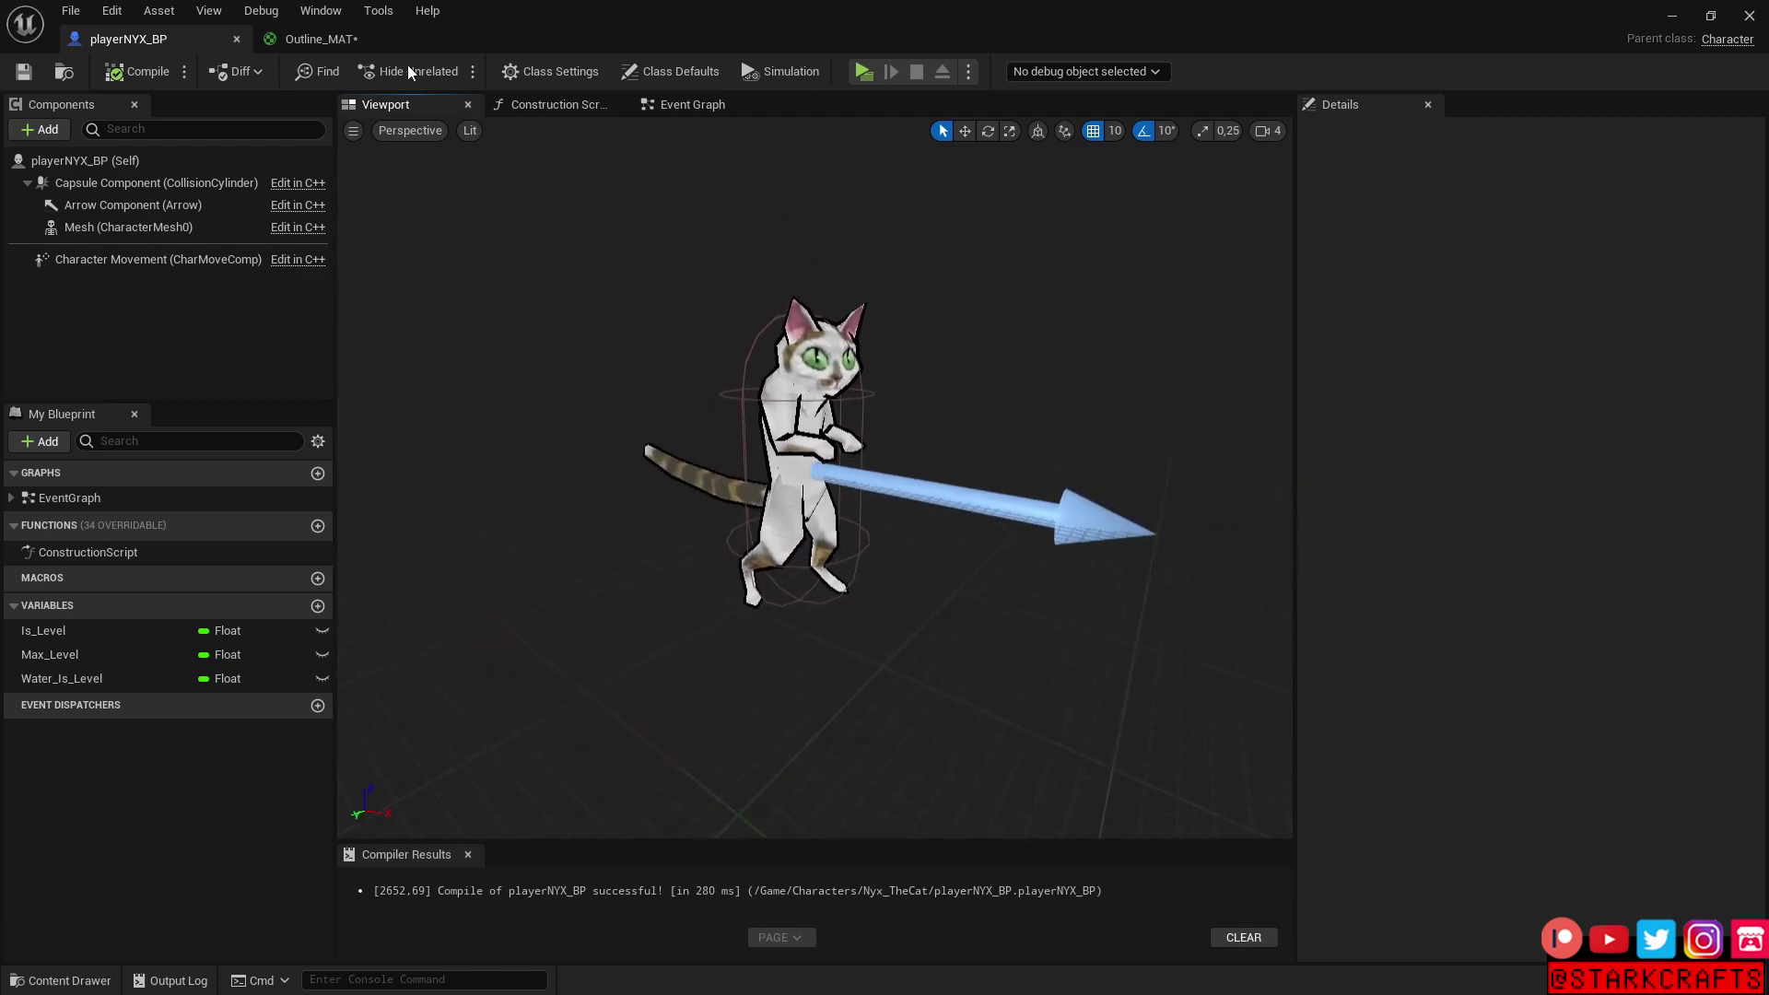
# Play the game, walk the outlined cat around with WASD, then exit and select the statue
pyautogui.click(866, 71)
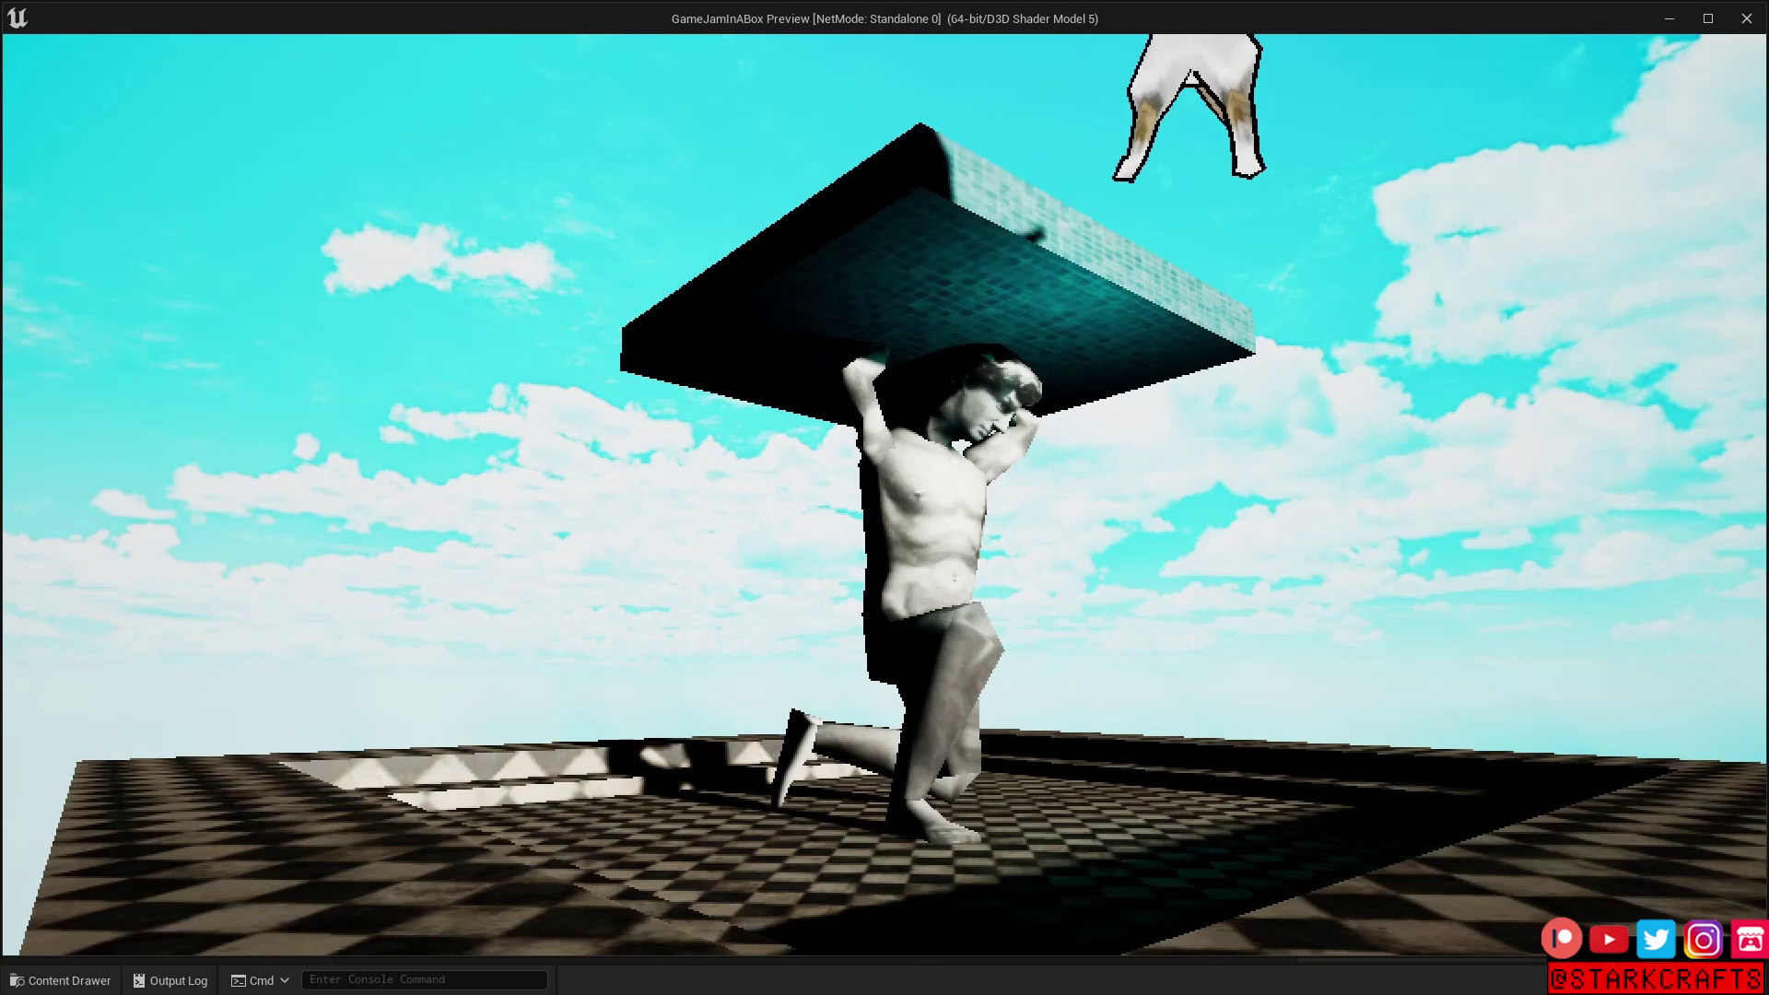
pyautogui.press('s')
pyautogui.press('a')
pyautogui.press('d')
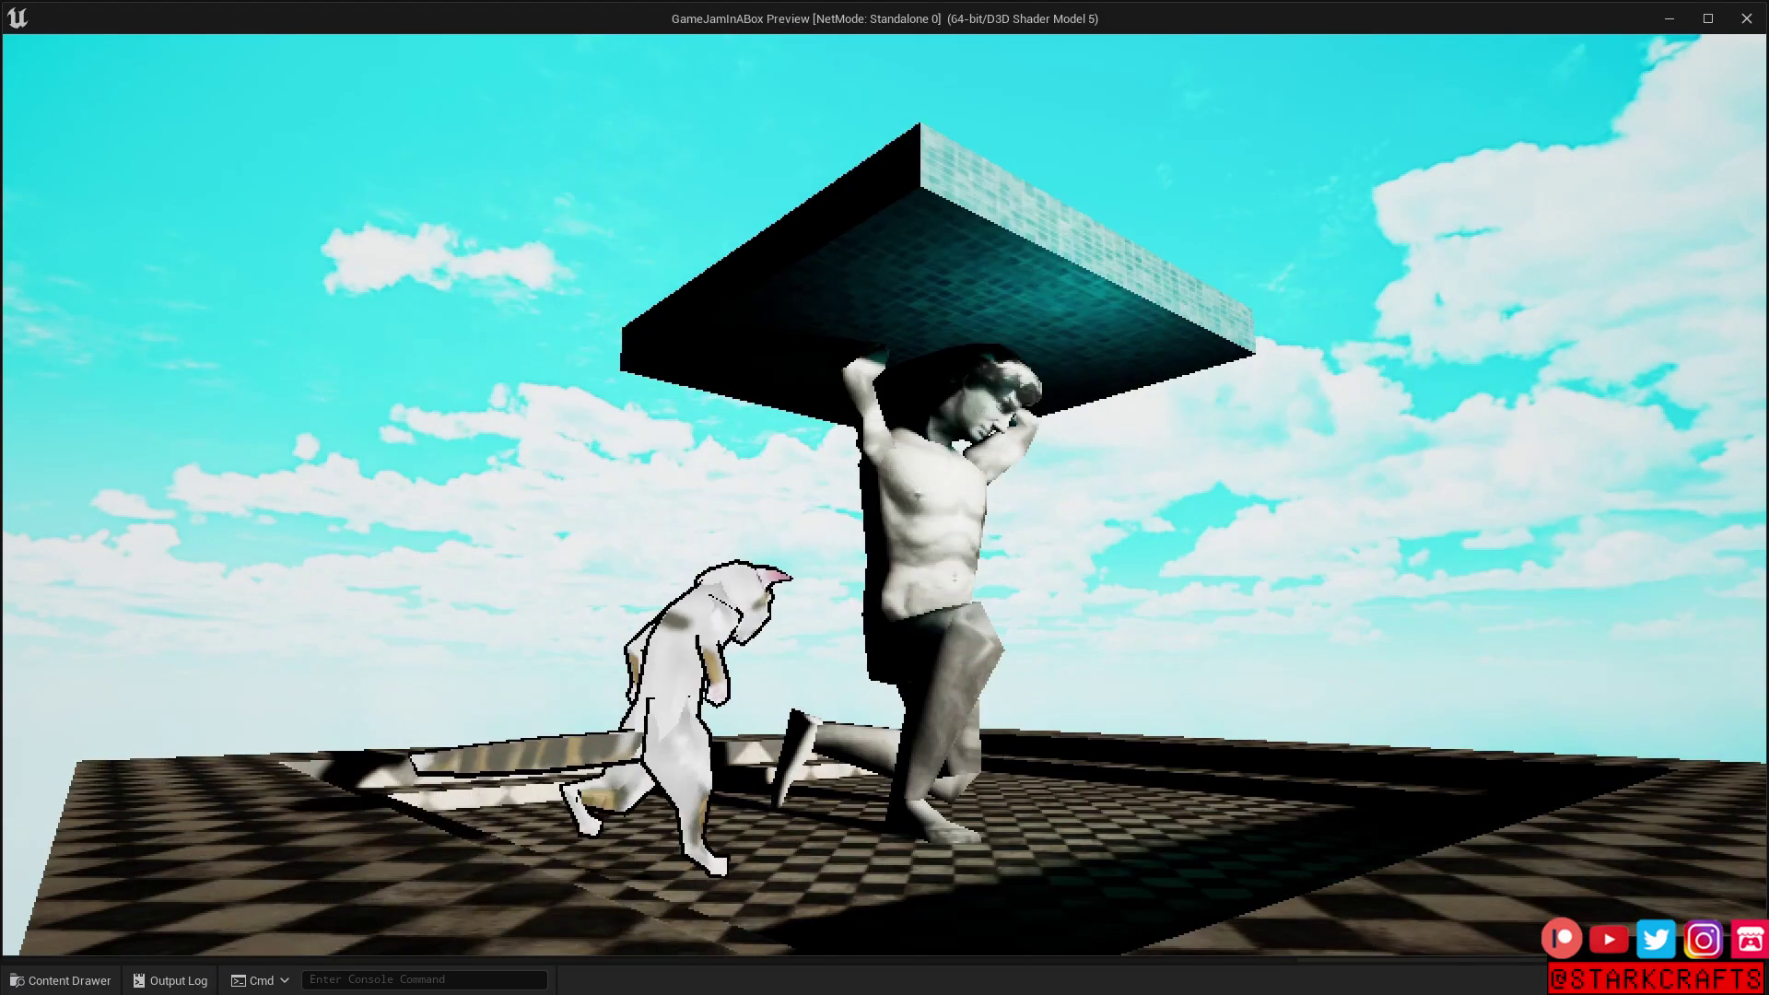
pyautogui.press('s')
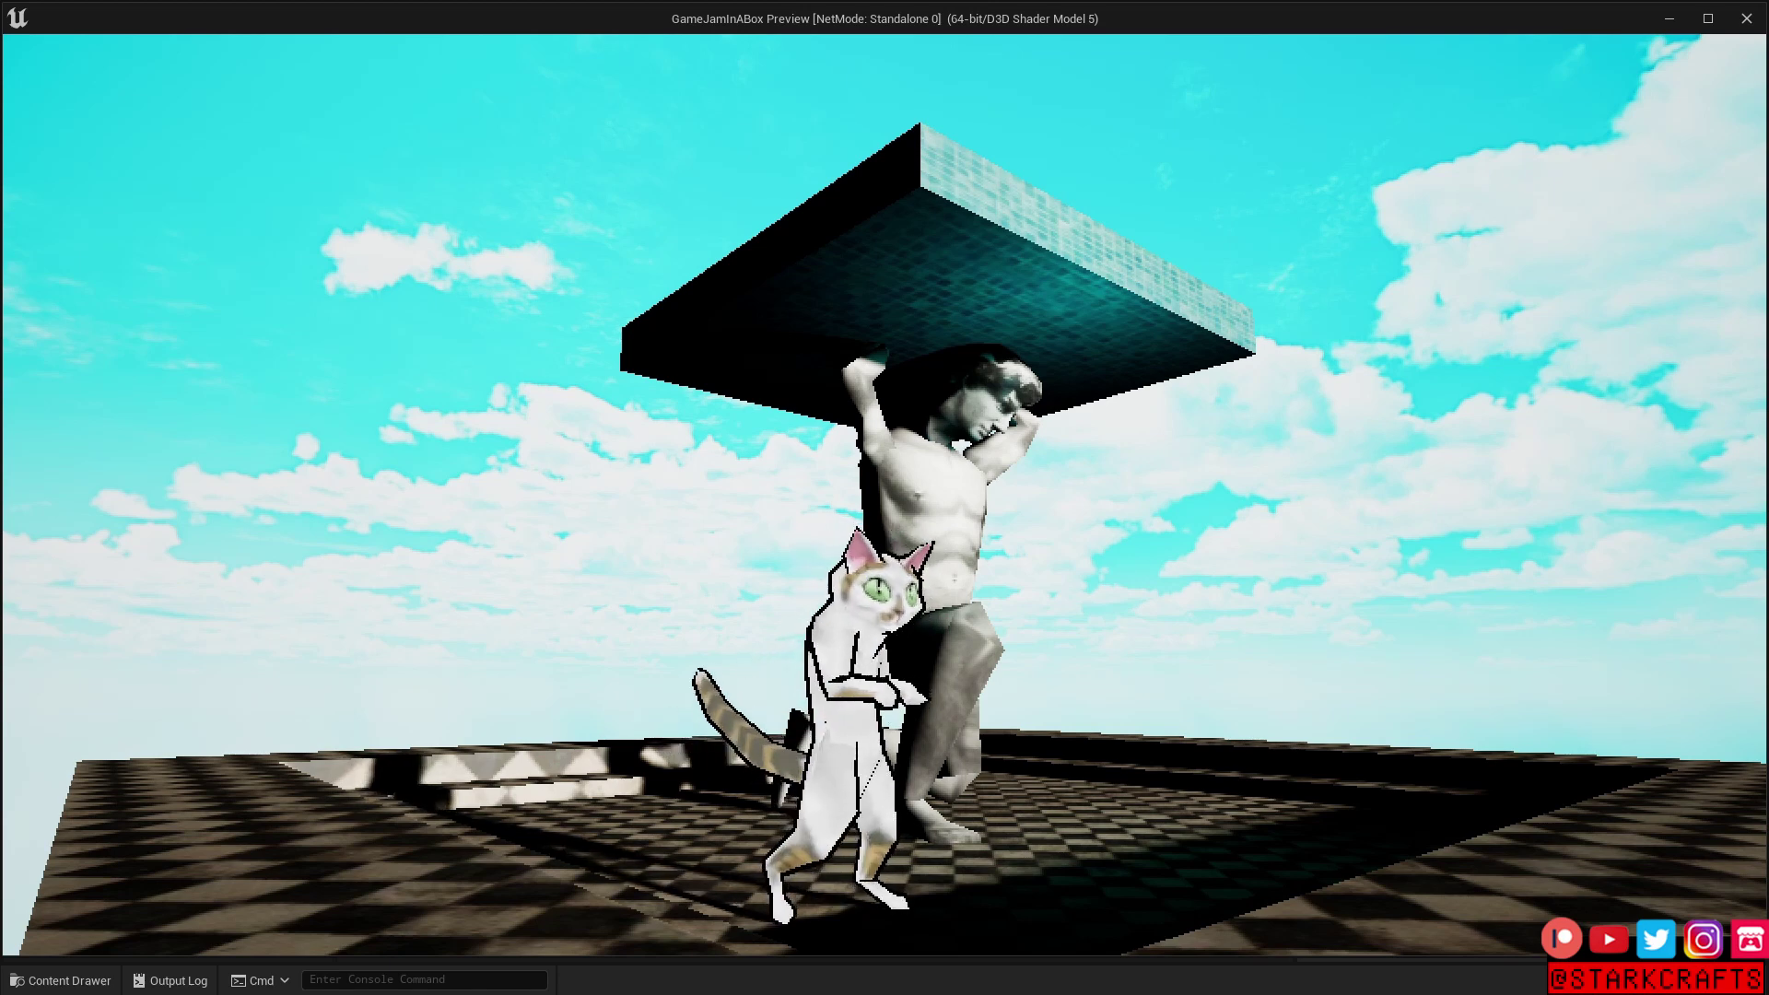
pyautogui.press('a')
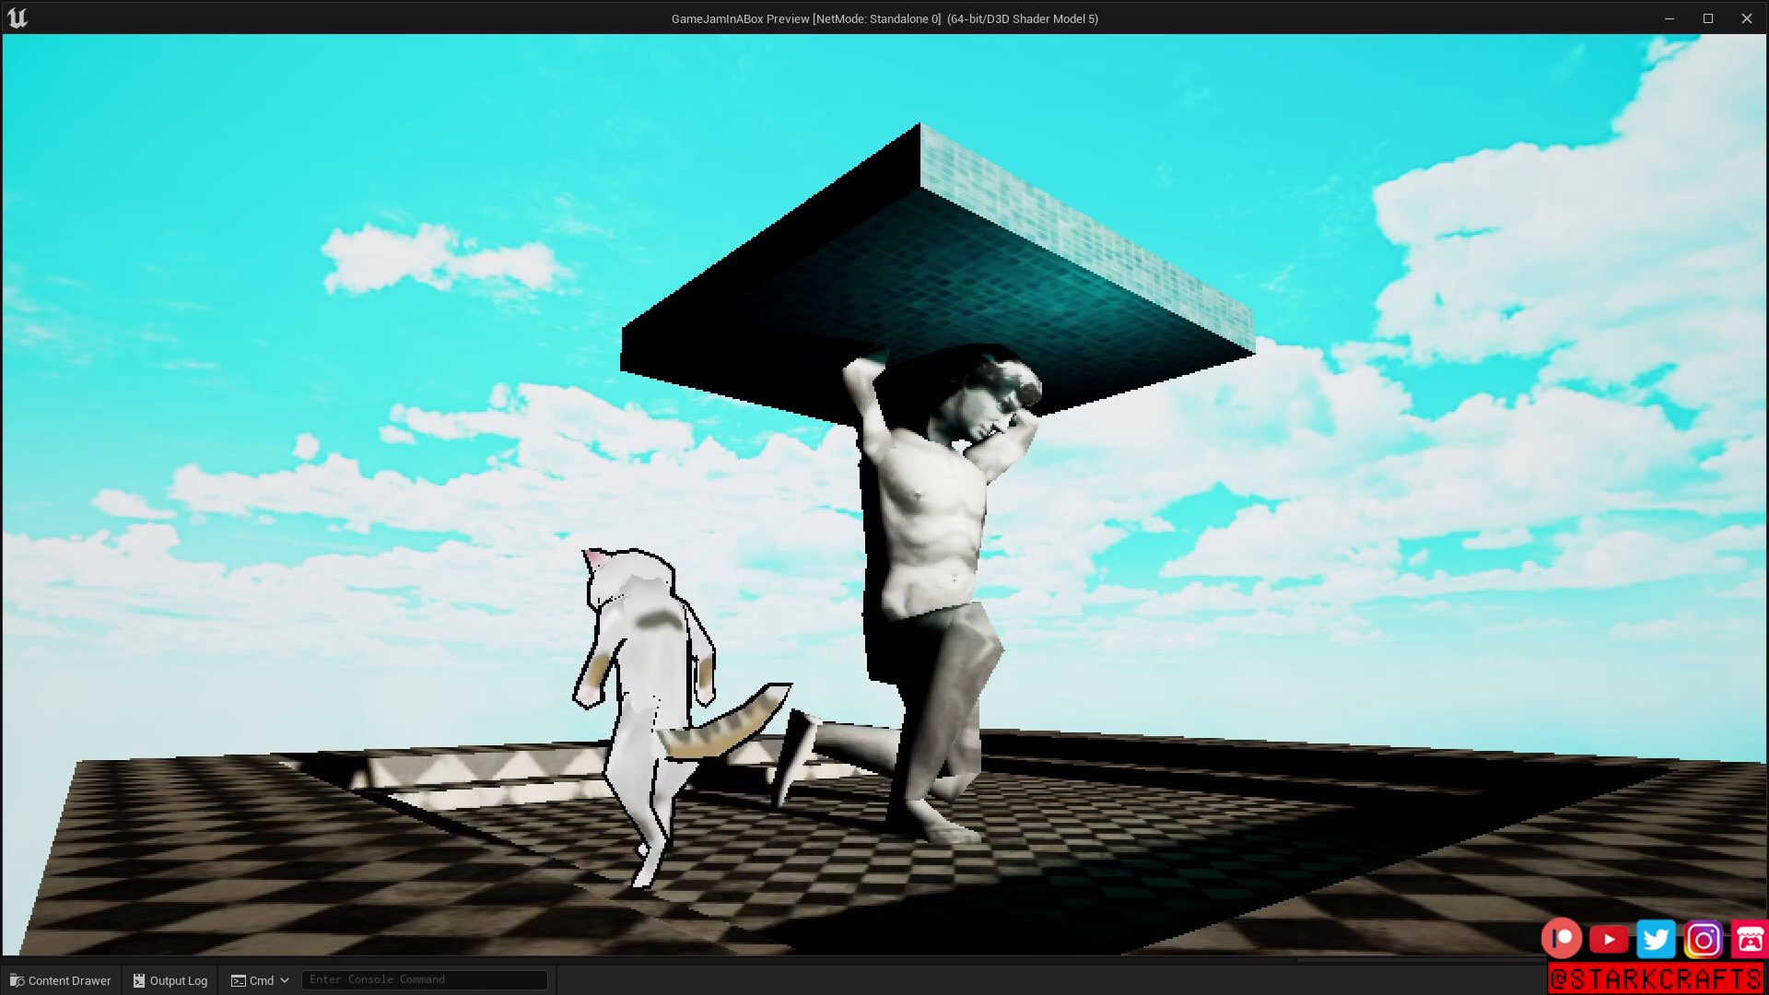
pyautogui.press('d')
pyautogui.press('d')
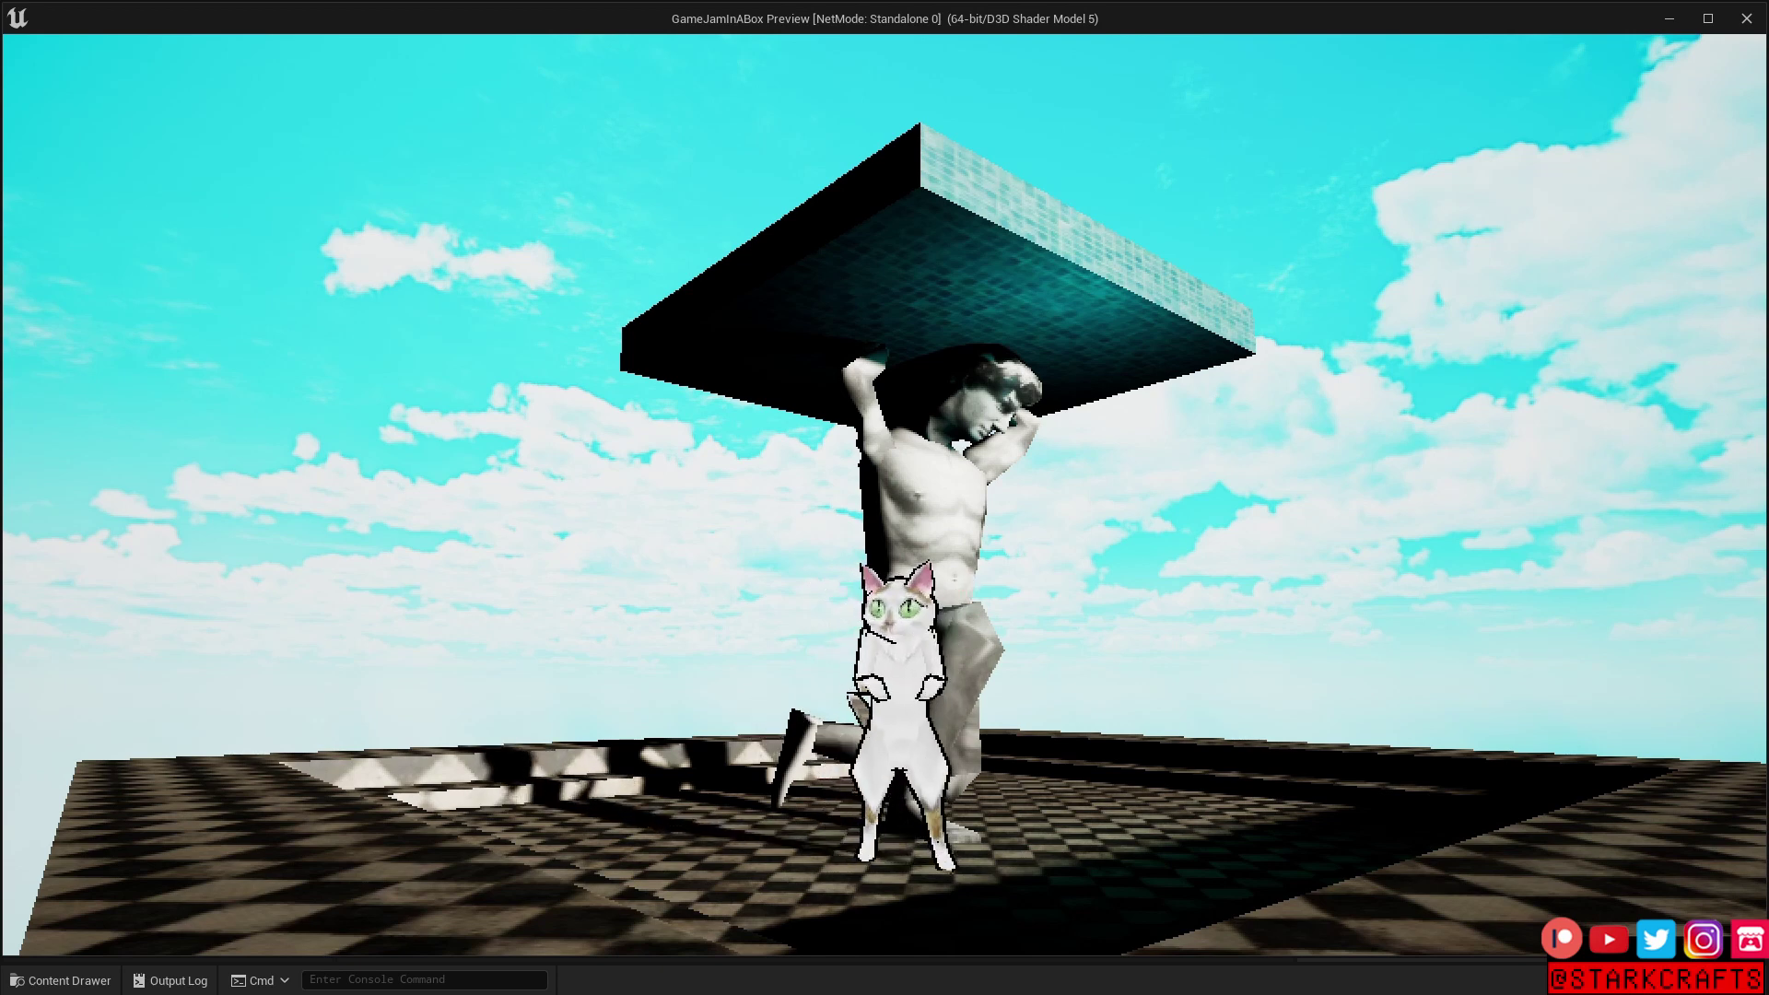
pyautogui.press('Escape')
pyautogui.click(752, 387)
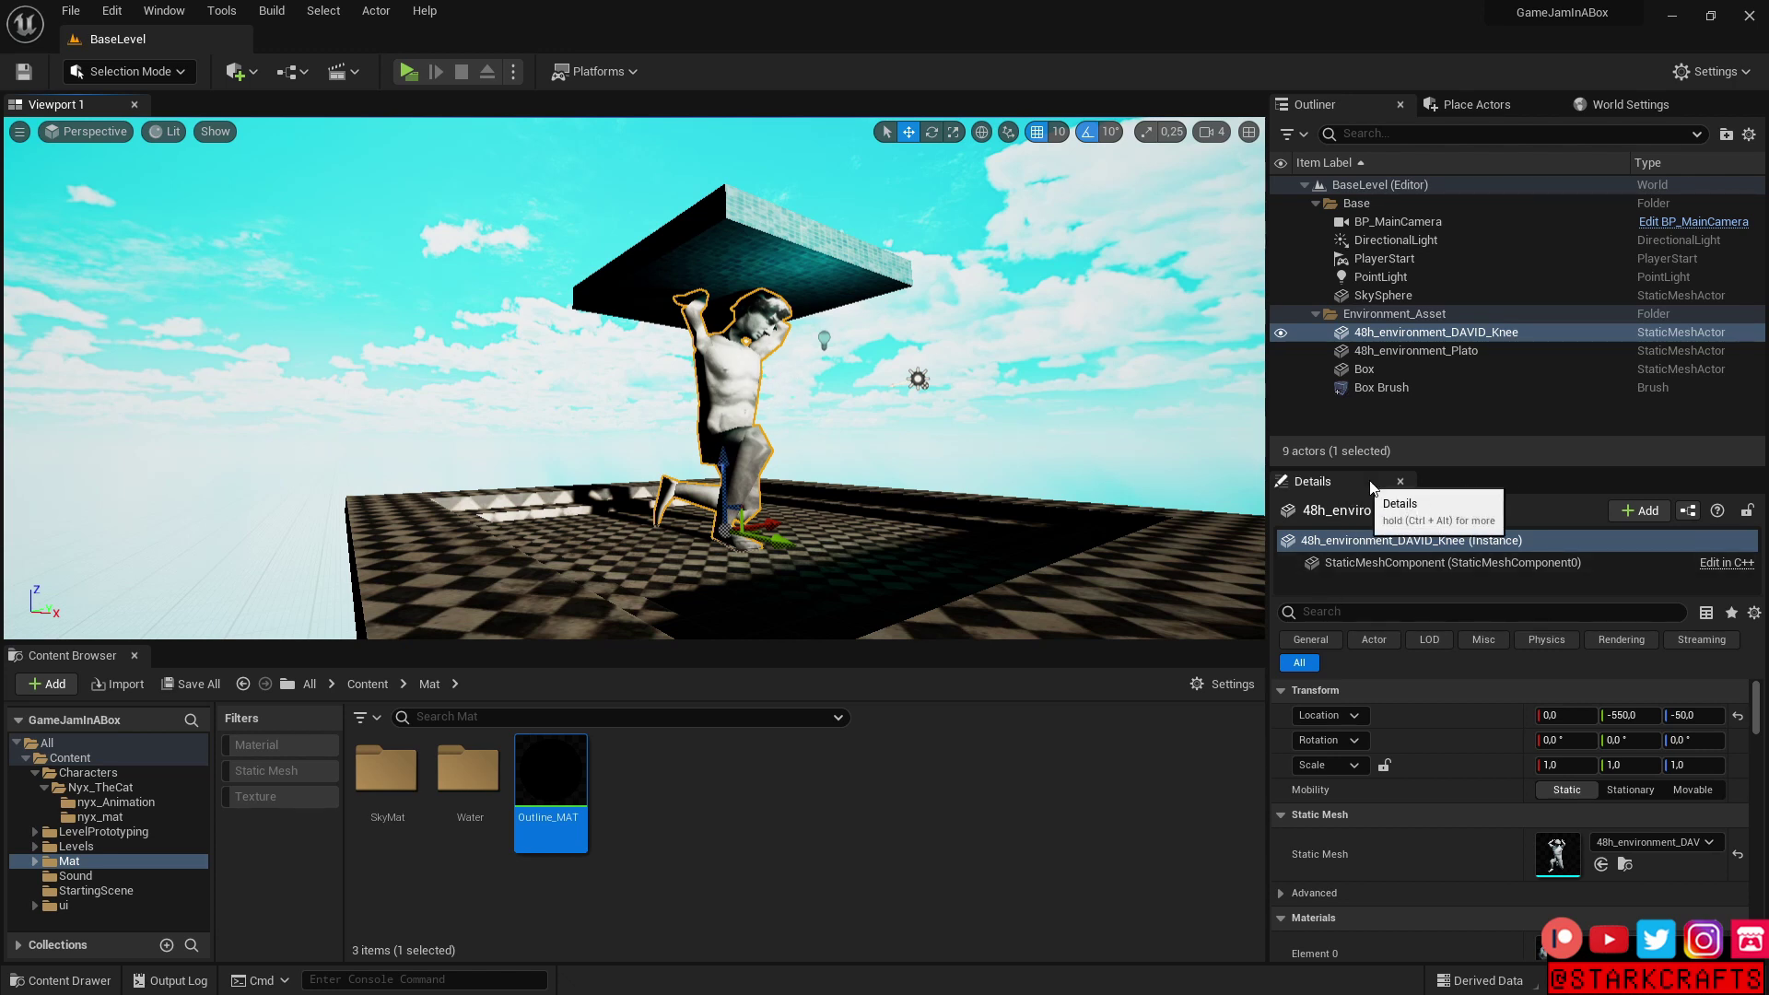
# Set the kneeling statue's Overlay Material to Outline_MAT
pyautogui.click(1379, 613)
pyautogui.write('overlay')
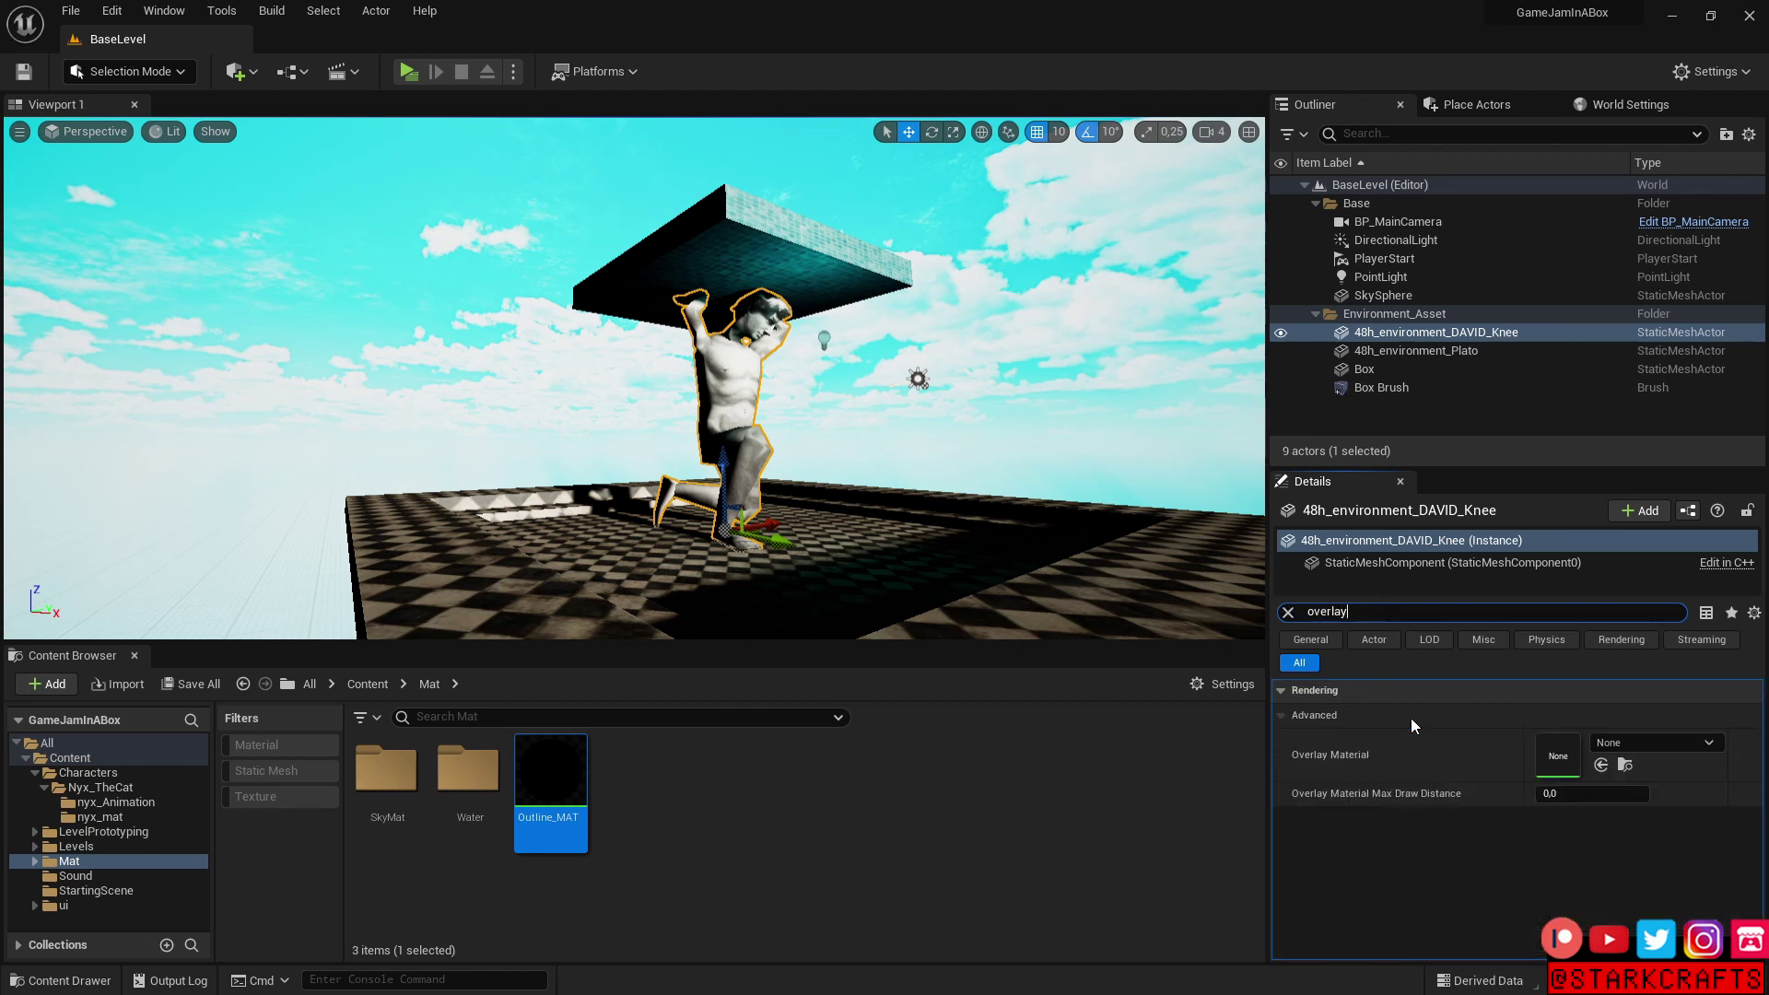
pyautogui.click(1654, 744)
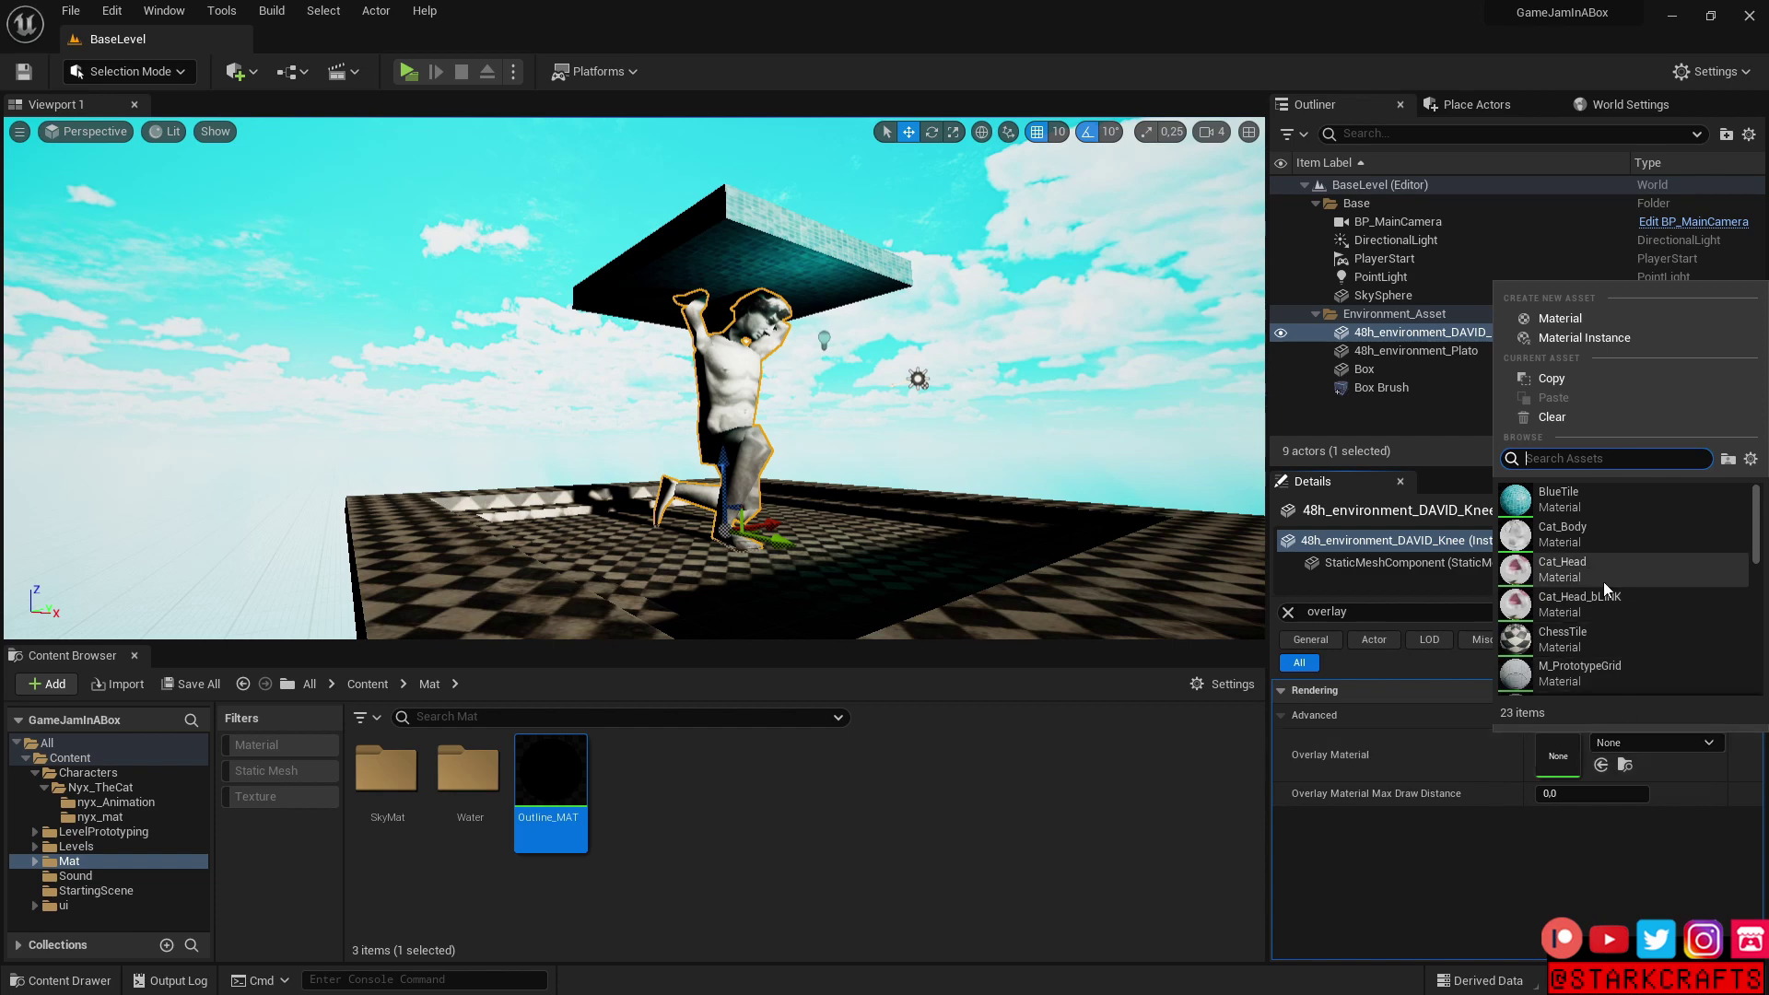
pyautogui.moveTo(1603, 582)
pyautogui.write('out')
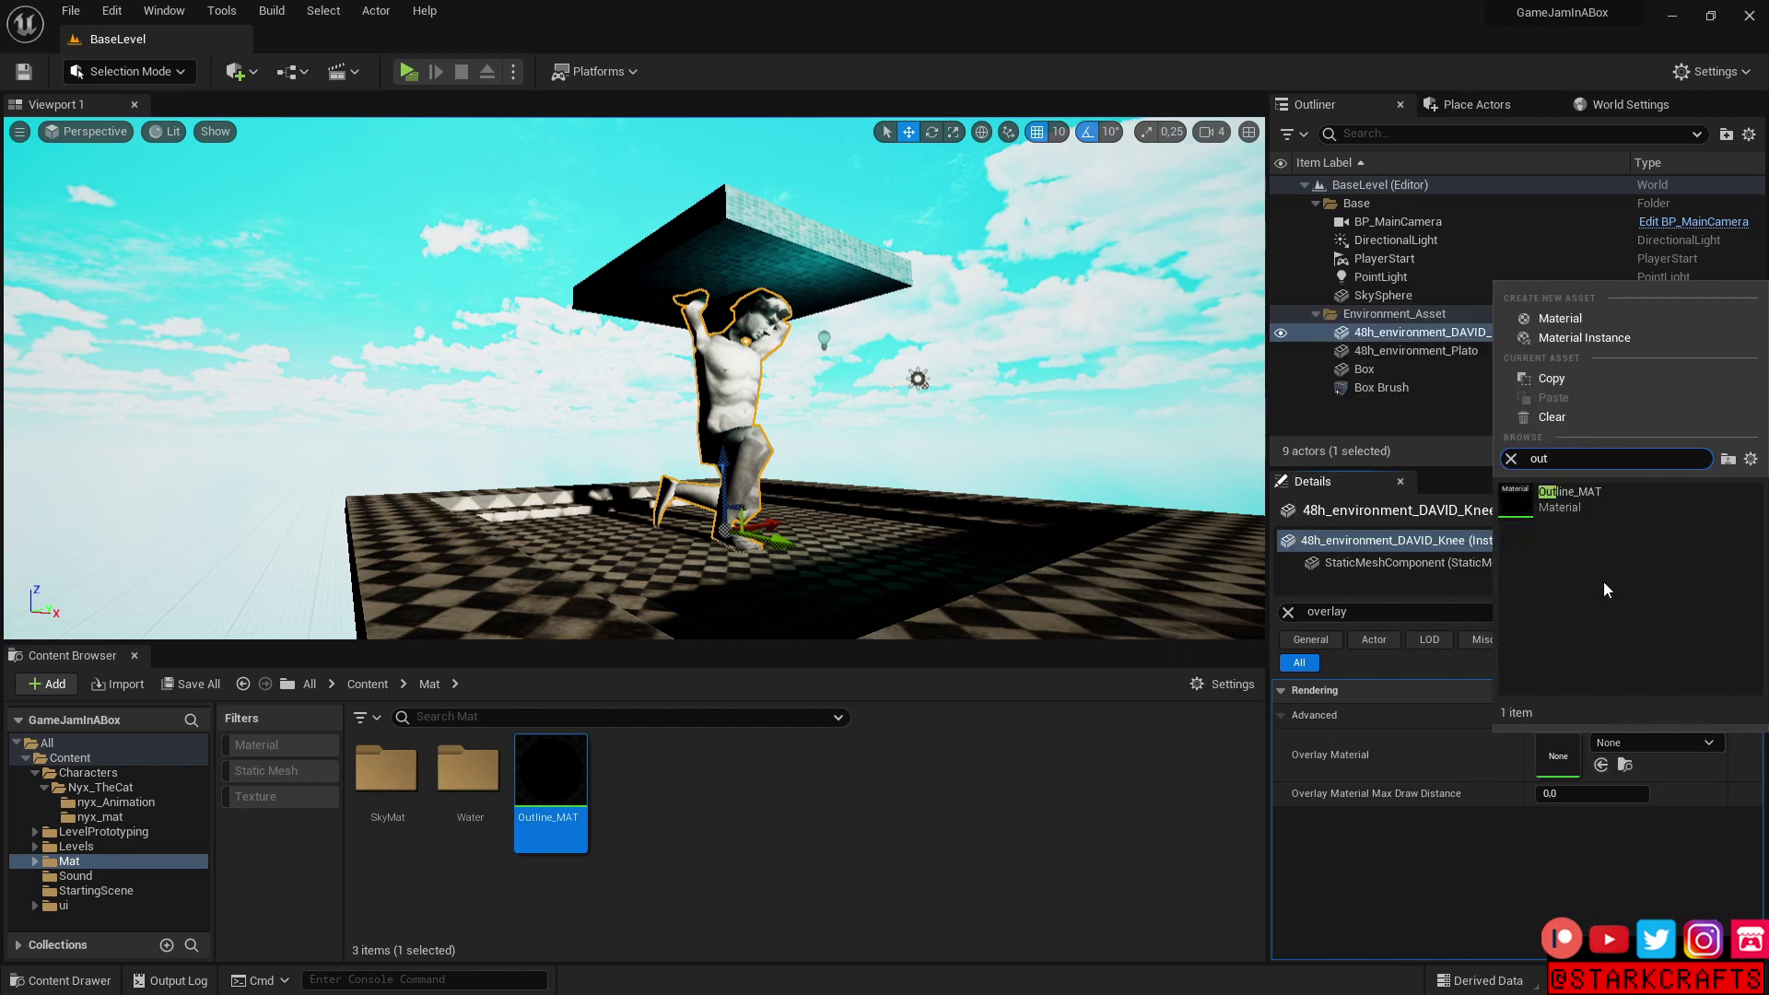
pyautogui.click(1575, 487)
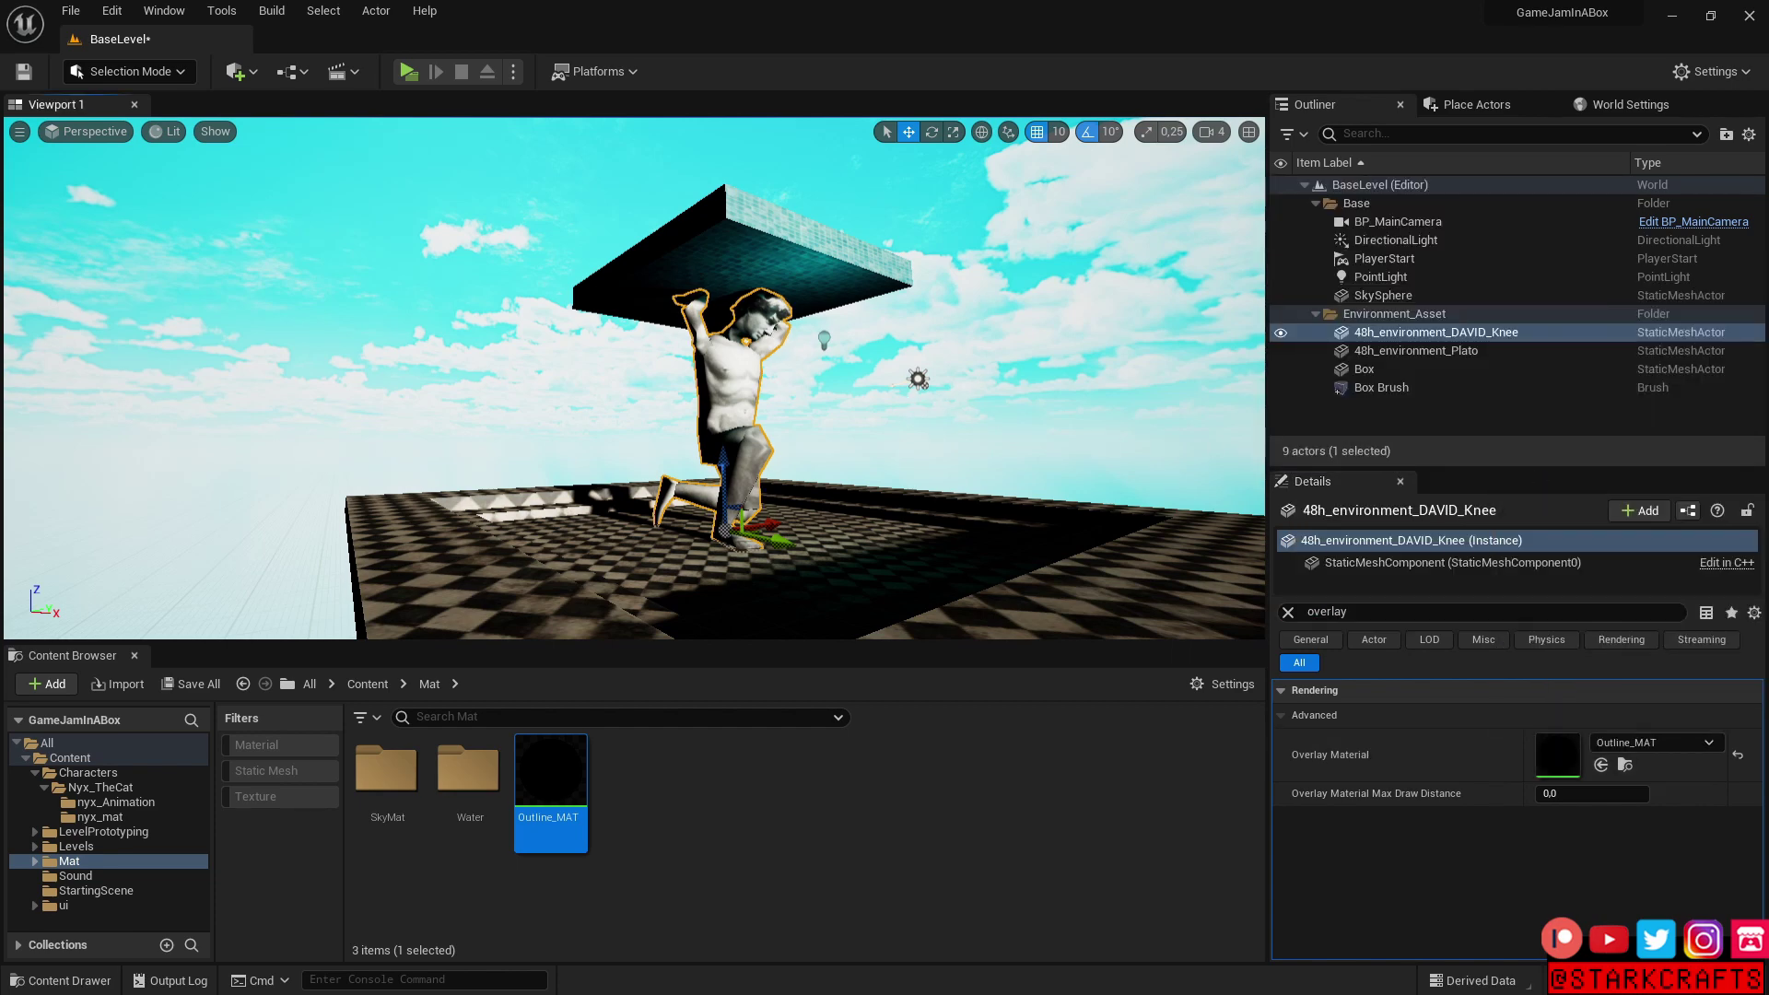
# Fly the viewport camera in and back out to inspect the statue's outline
pyautogui.click(1025, 381)
pyautogui.press('w')
pyautogui.moveTo(1025, 381); pyautogui.dragTo(1024, 381, button='right')
pyautogui.moveTo(783, 335); pyautogui.dragTo(783, 335, button='right')
pyautogui.press('s')
pyautogui.moveTo(738, 532); pyautogui.dragTo(738, 532, button='right')
pyautogui.click(756, 780)
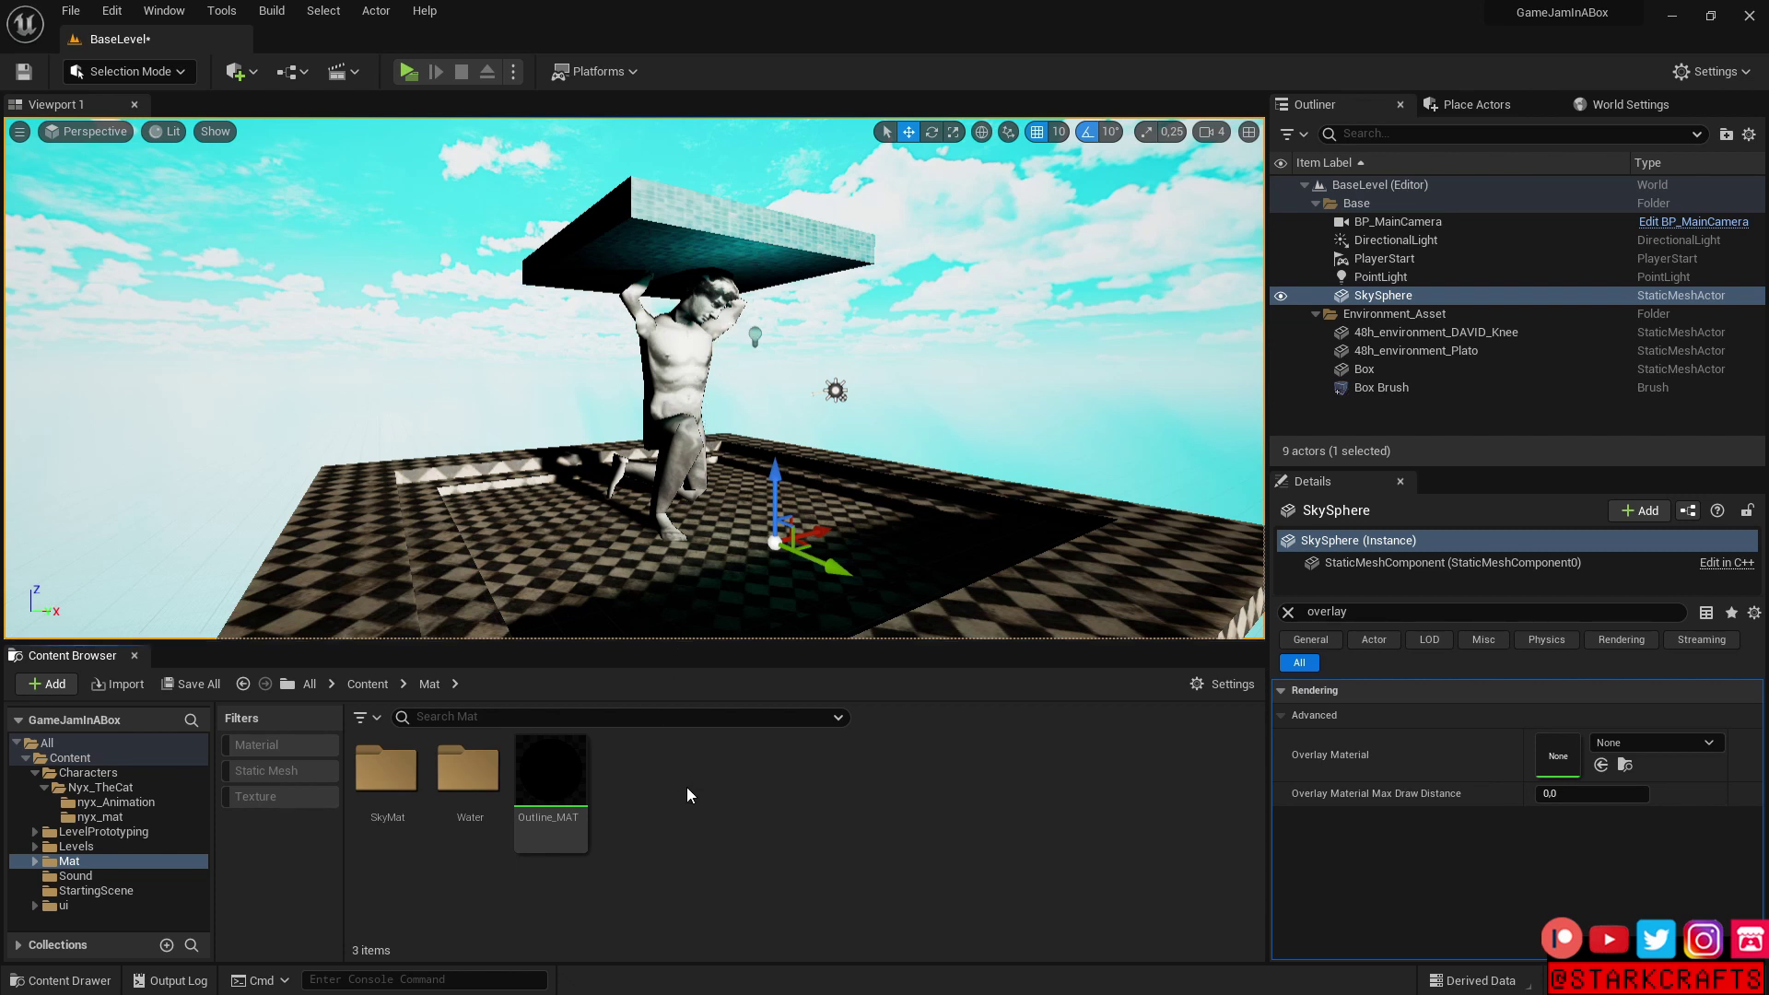
# Open Outline_MAT and convert the black Constant3Vector into a parameter named 'Outline Color'
pyautogui.doubleClick(567, 820)
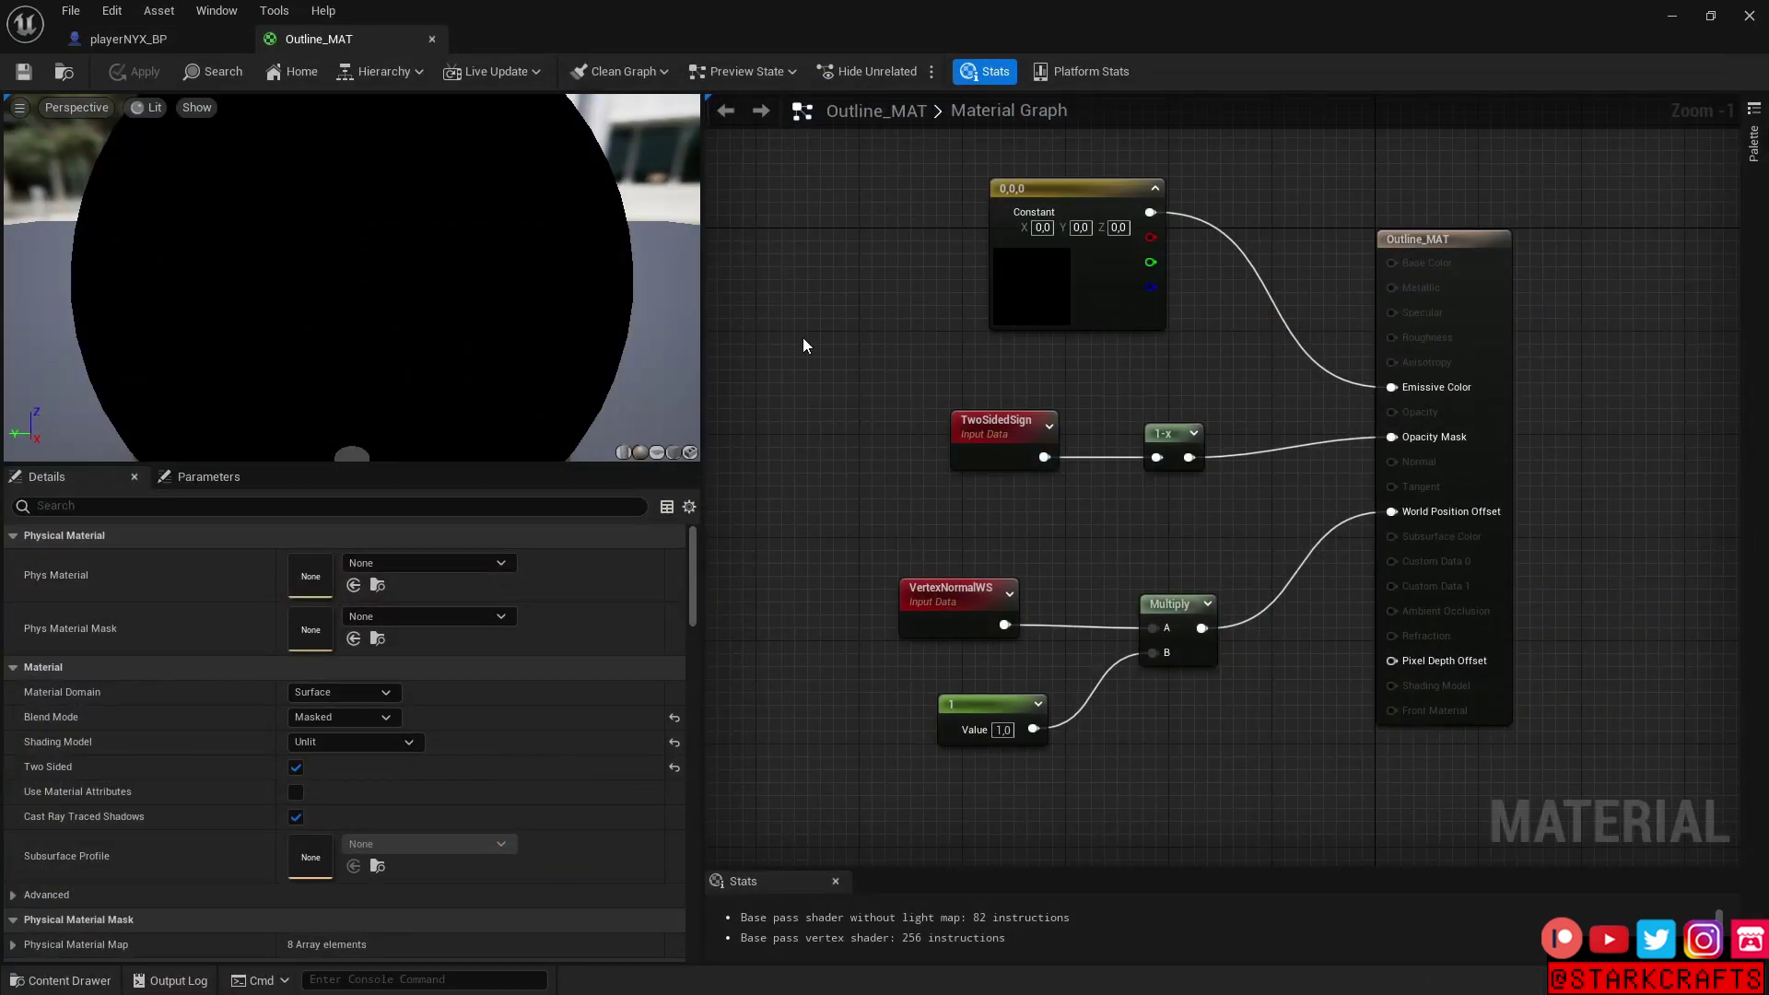
pyautogui.moveTo(969, 608); pyautogui.dragTo(1023, 611)
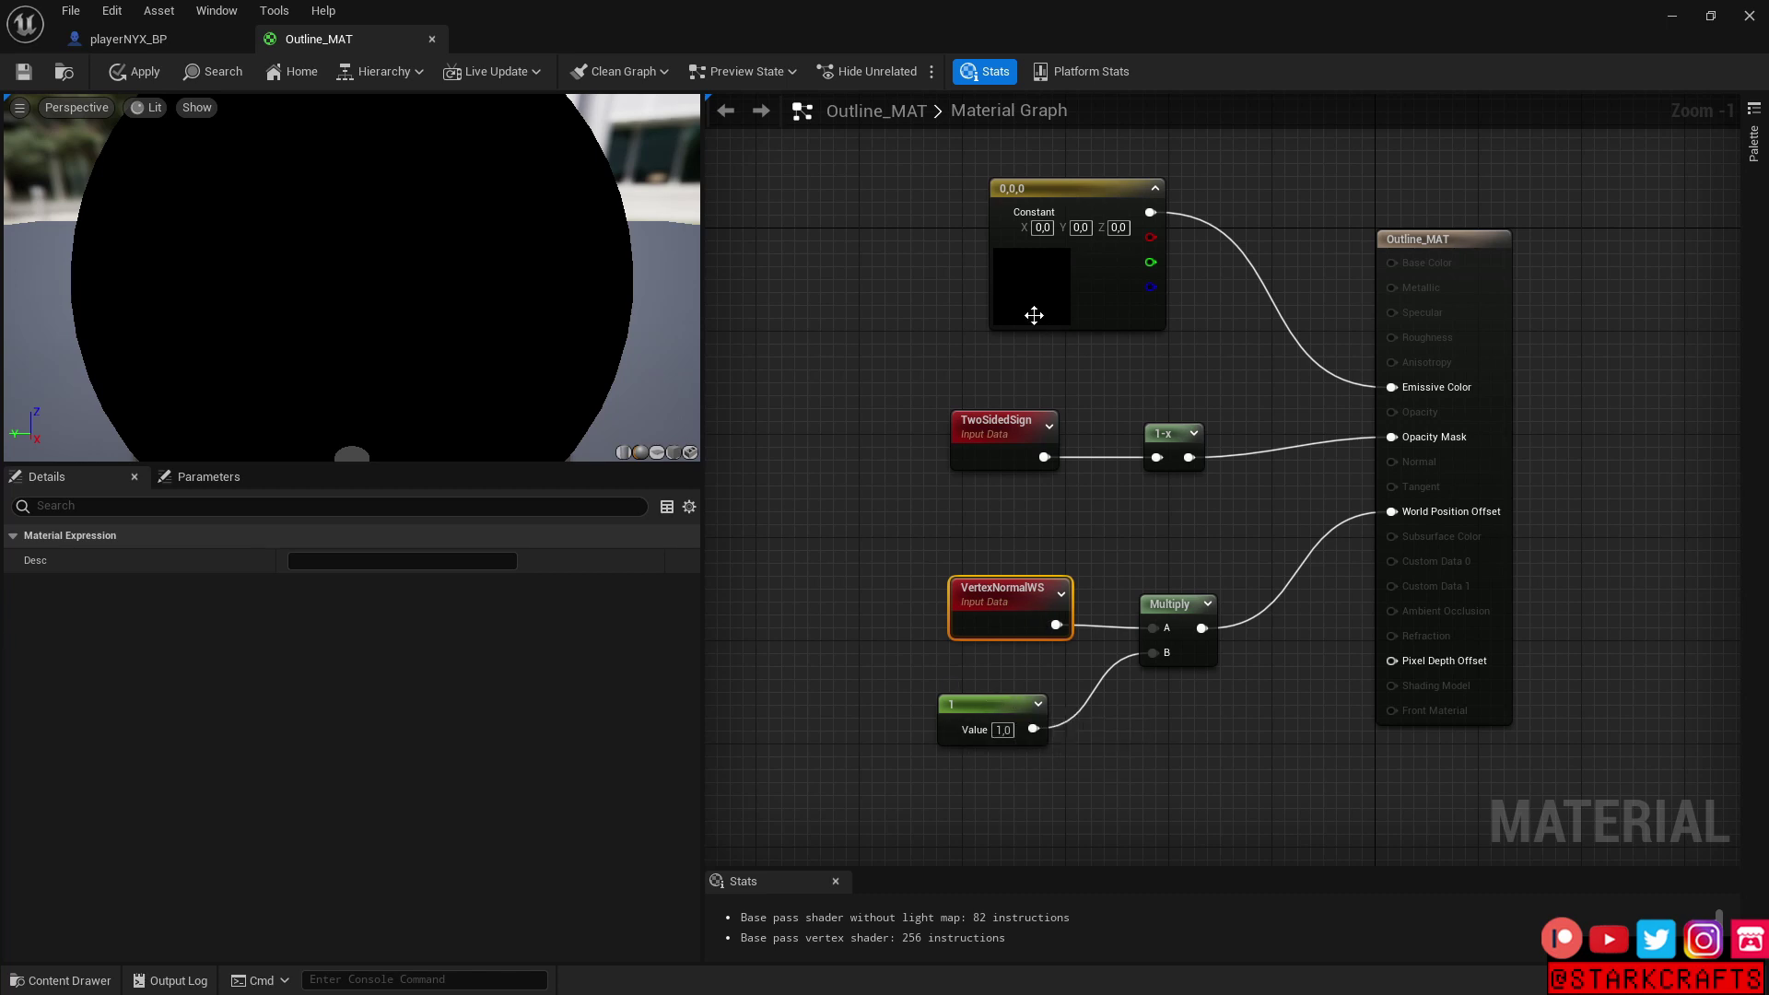
pyautogui.click(1092, 293)
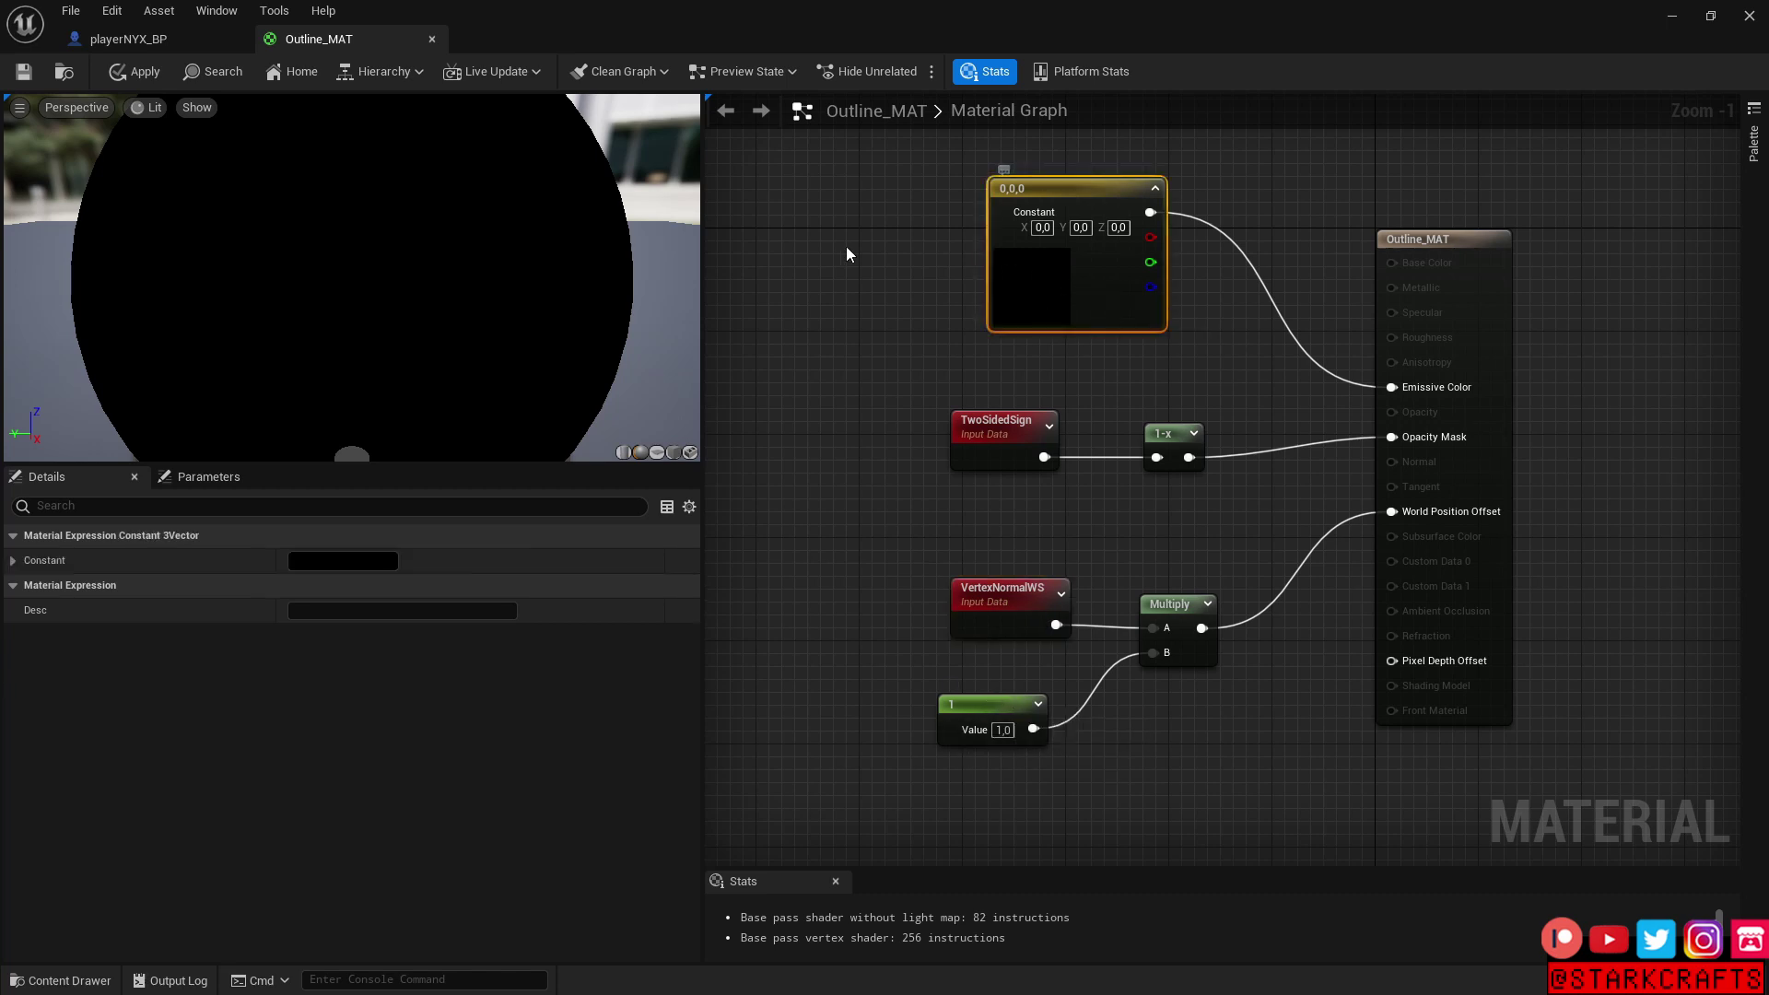
pyautogui.rightClick(1105, 276)
pyautogui.click(1152, 320)
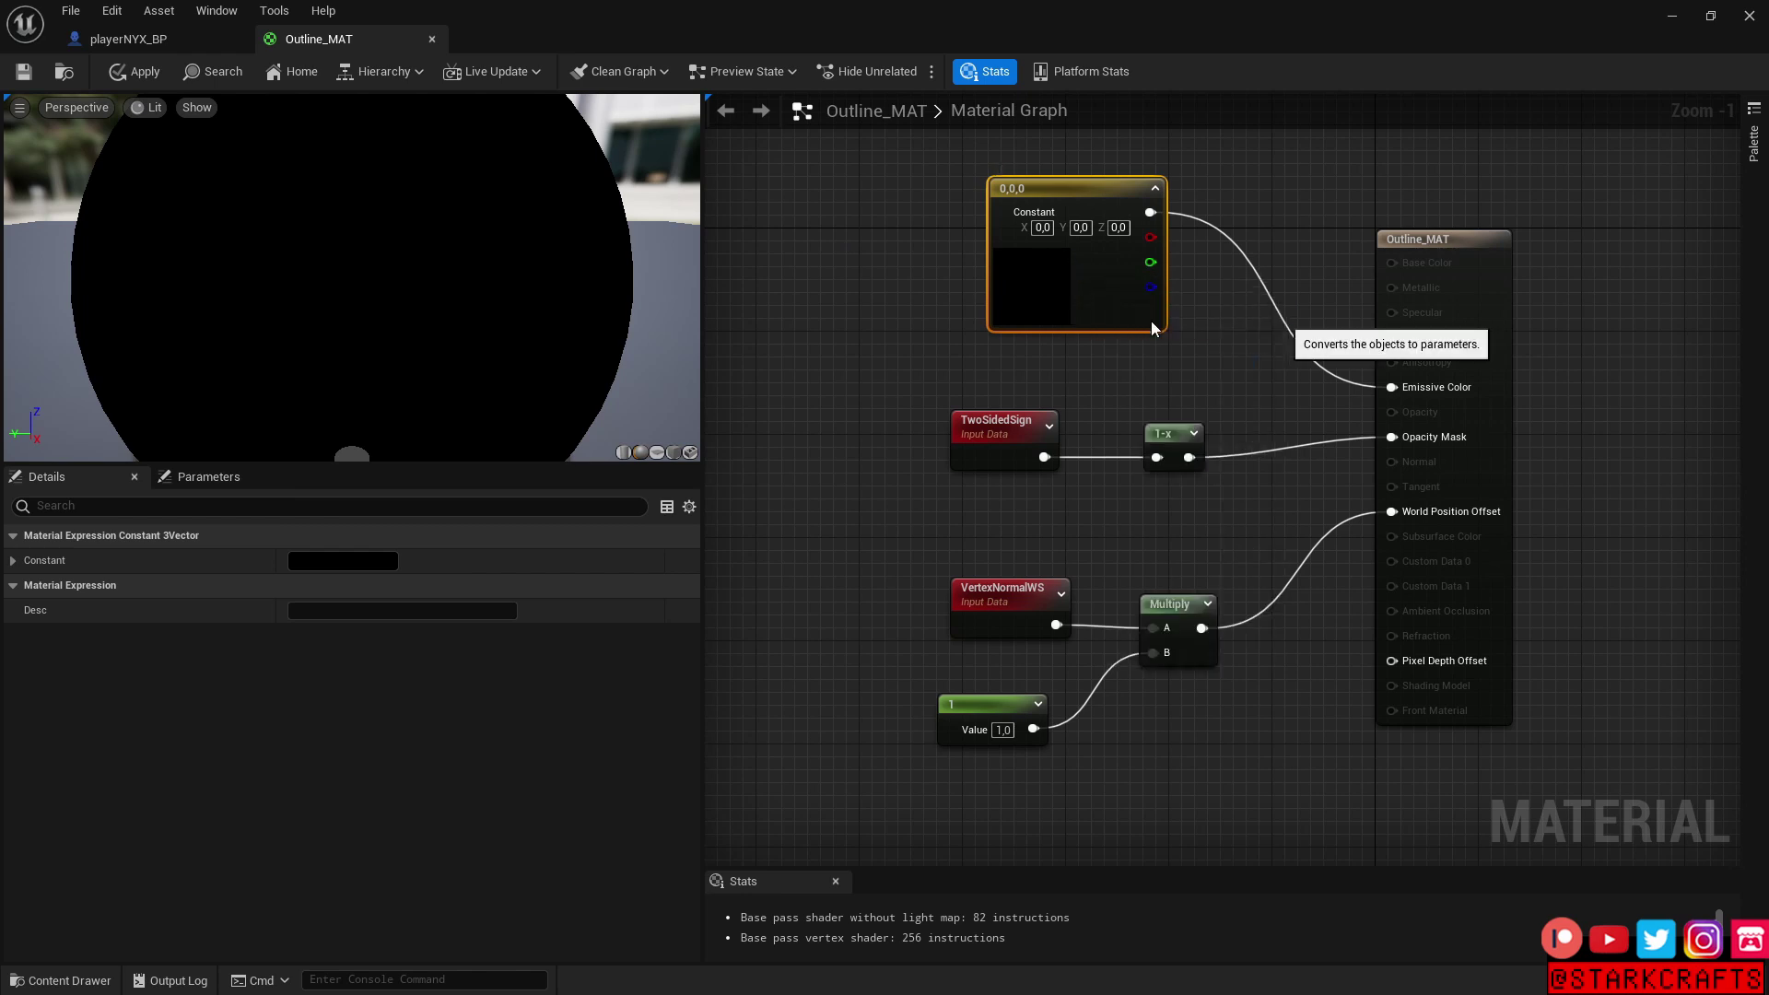
pyautogui.write('Outl')
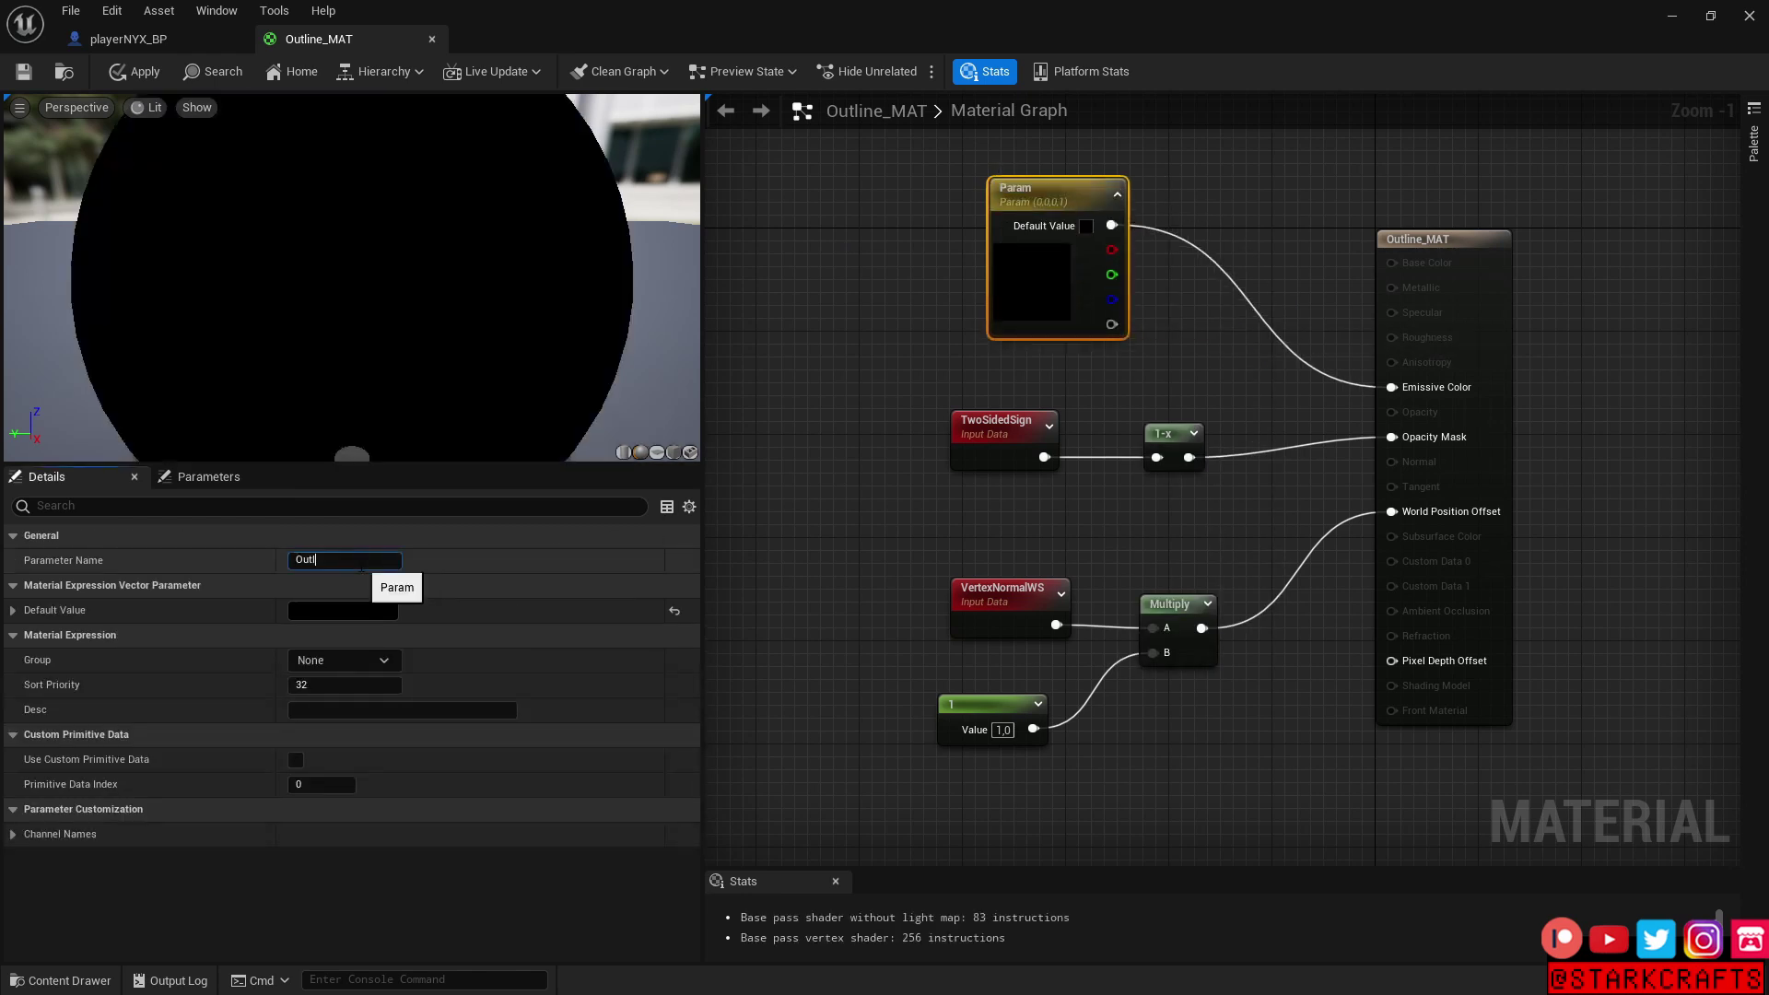
pyautogui.write('ine Color')
# Convert the constant 1 node into a scalar parameter named 'Outline Thiccness'
pyautogui.click(986, 709)
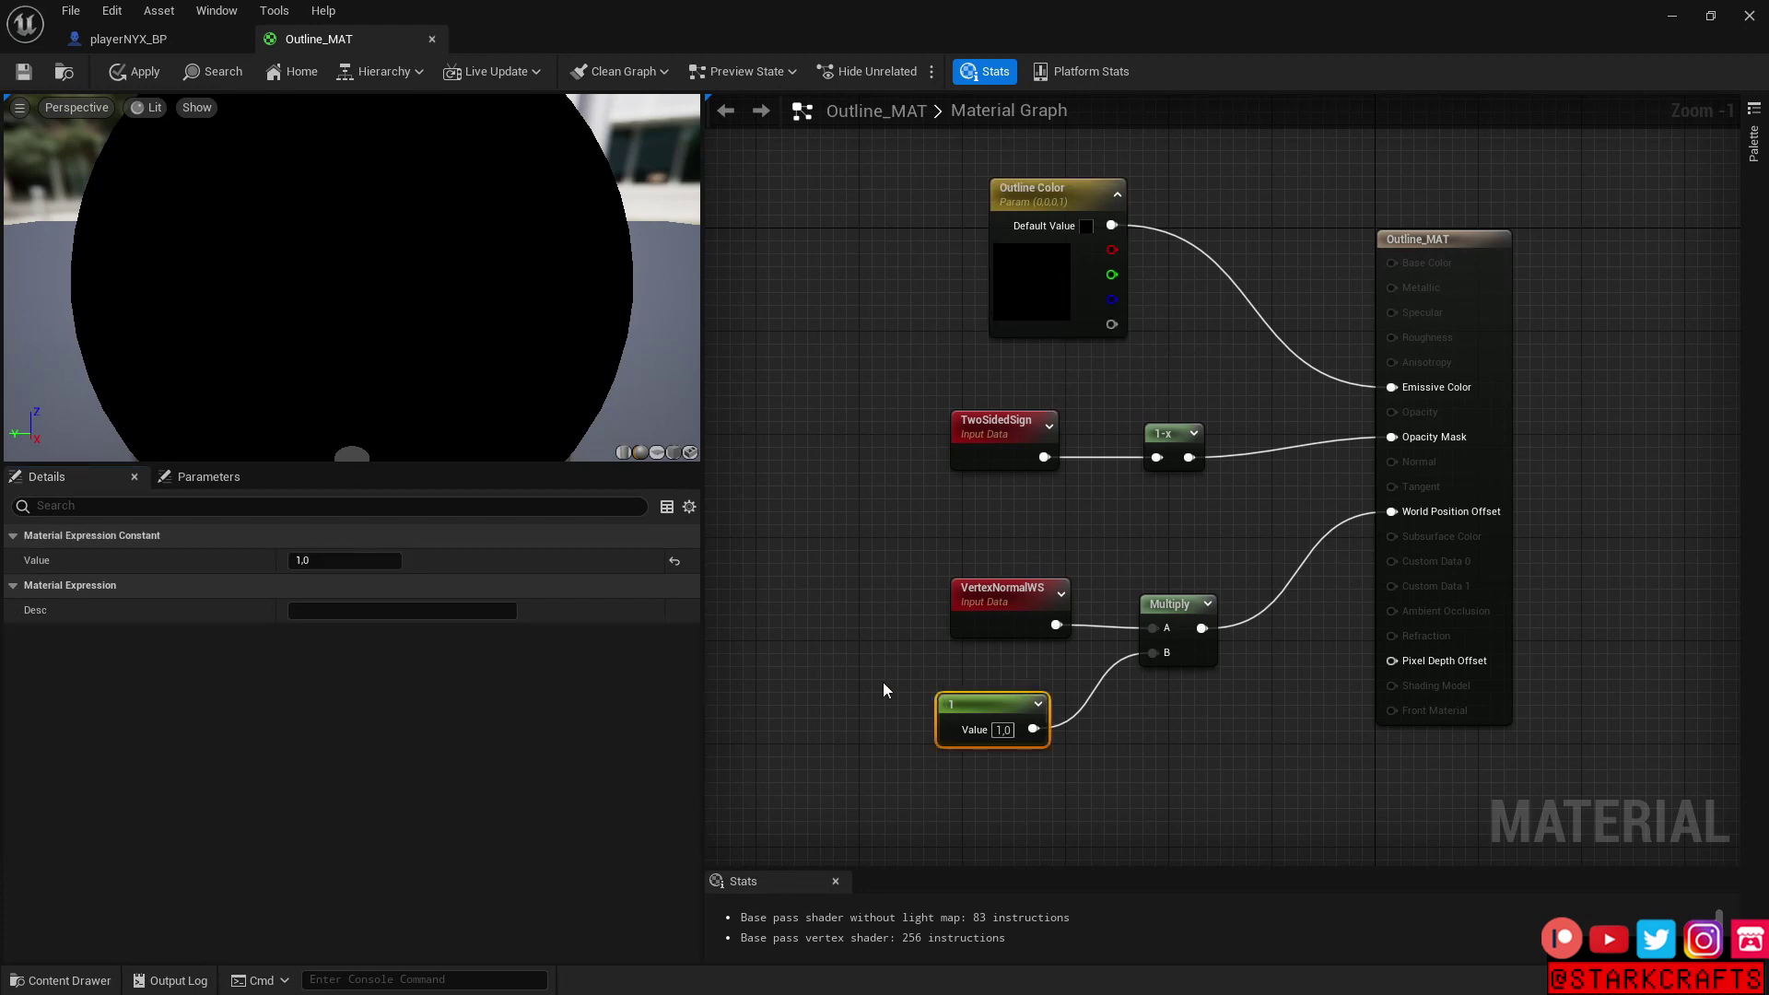
pyautogui.moveTo(962, 705); pyautogui.dragTo(1002, 705)
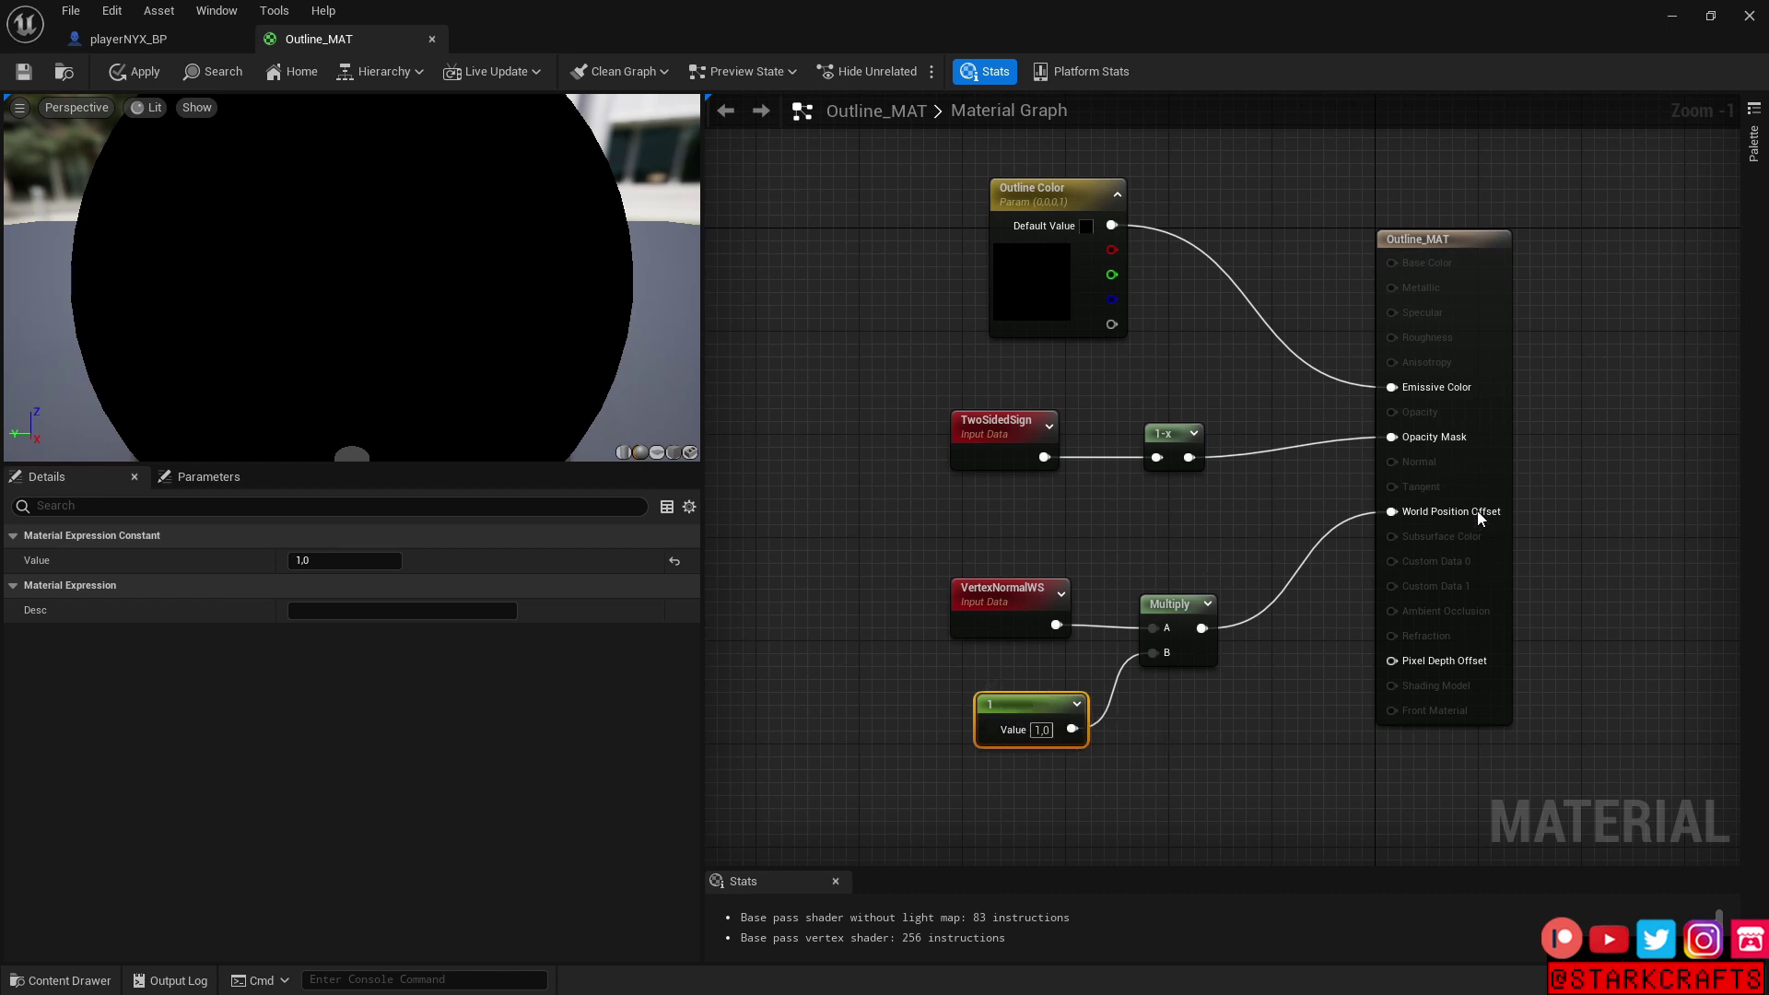
pyautogui.rightClick(1002, 705)
pyautogui.click(1096, 350)
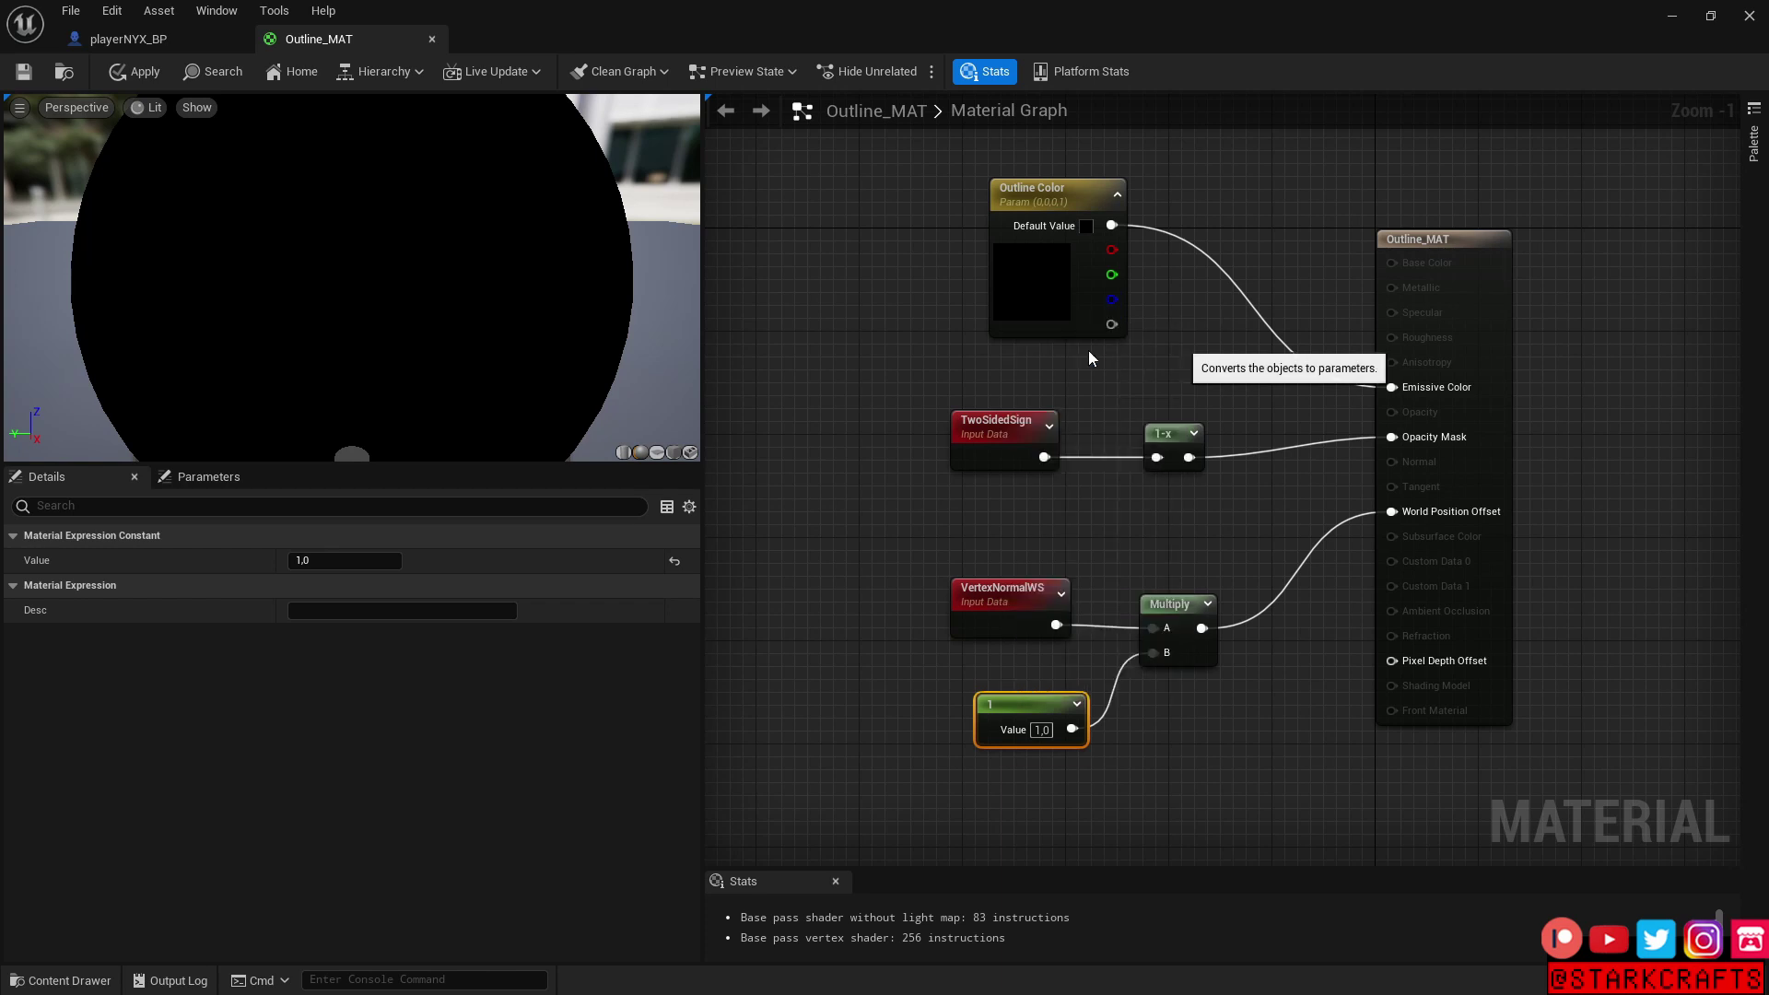
pyautogui.click(354, 559)
pyautogui.write('Outli')
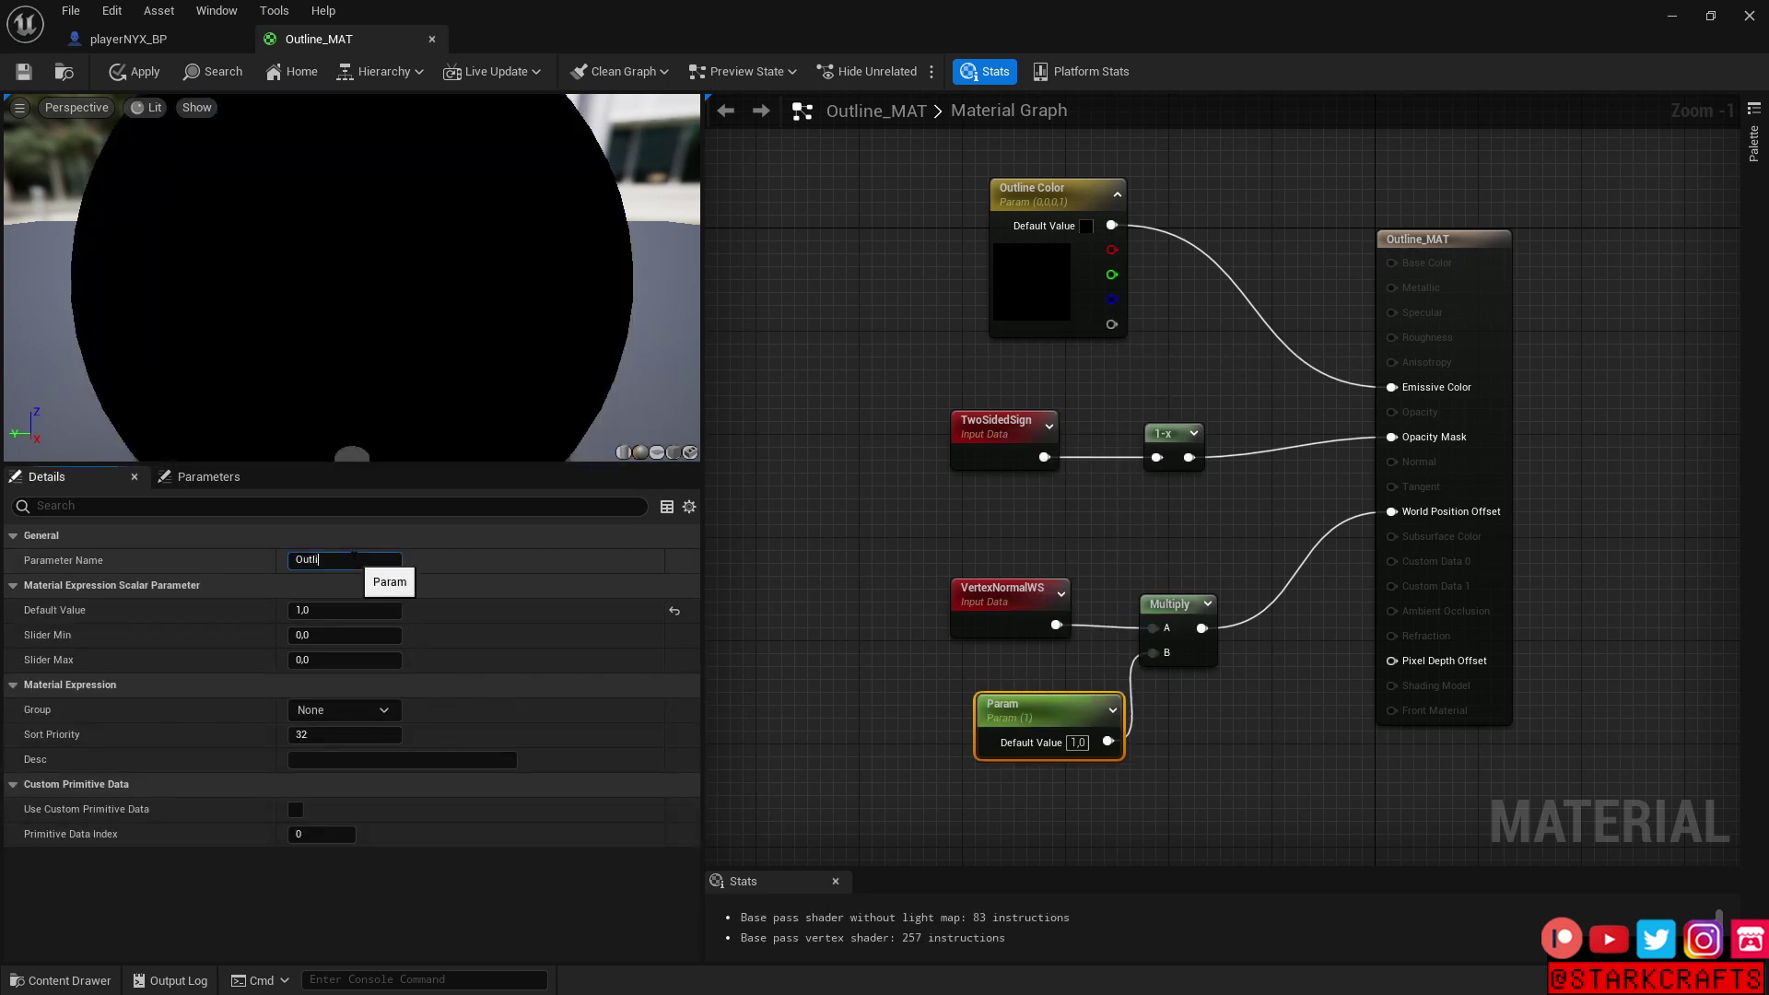
pyautogui.write('ne Thiccness')
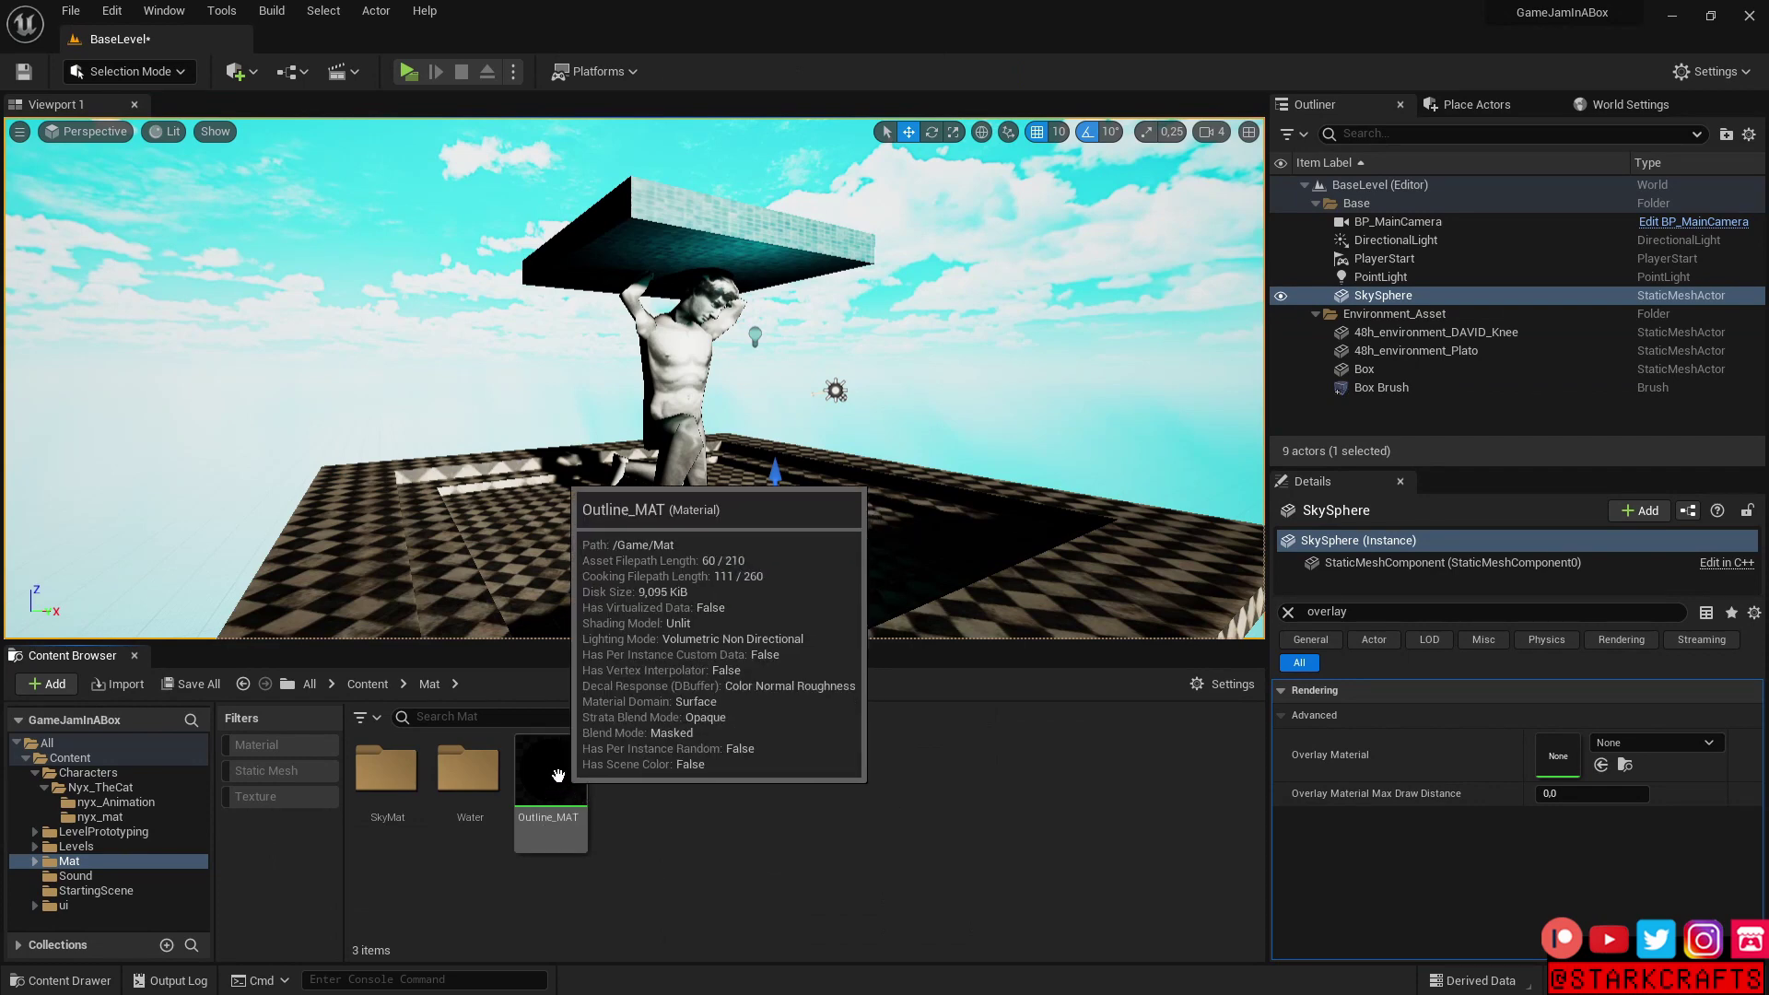
# Create Outline_MAT_Inst1 and override Outline Thiccness to 2.0 and Outline Color to white
pyautogui.rightClick(558, 774)
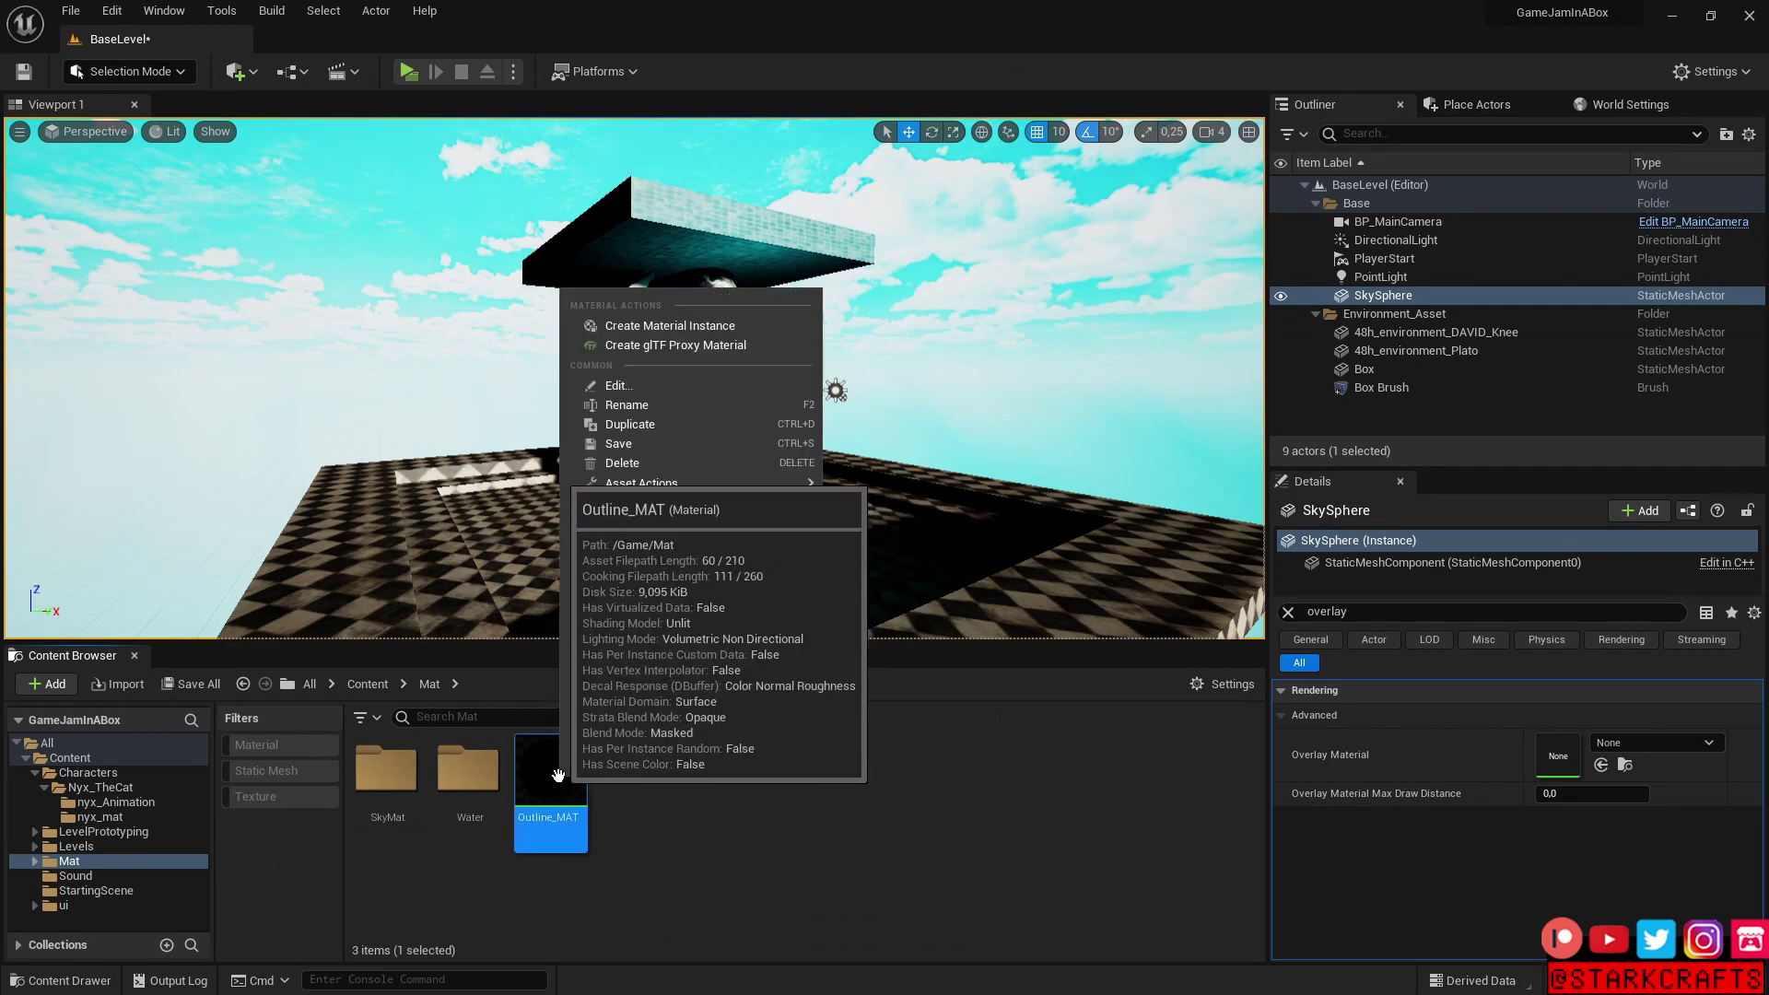
pyautogui.click(656, 333)
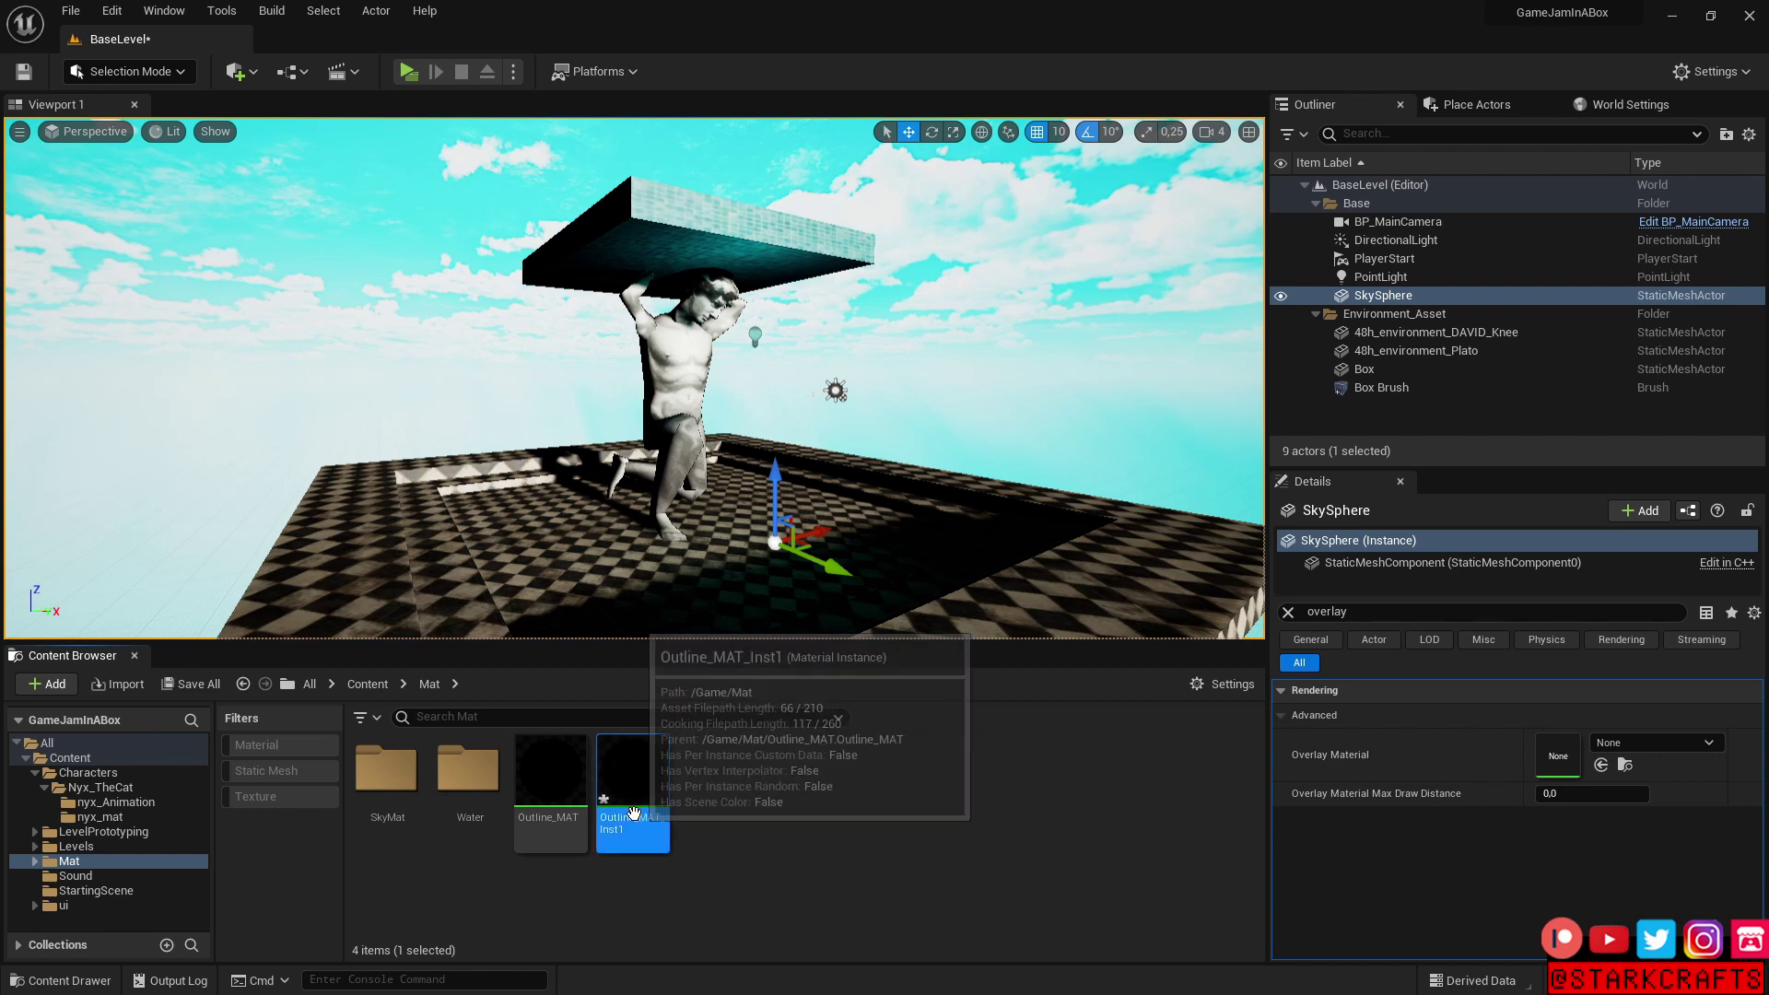
pyautogui.doubleClick(665, 818)
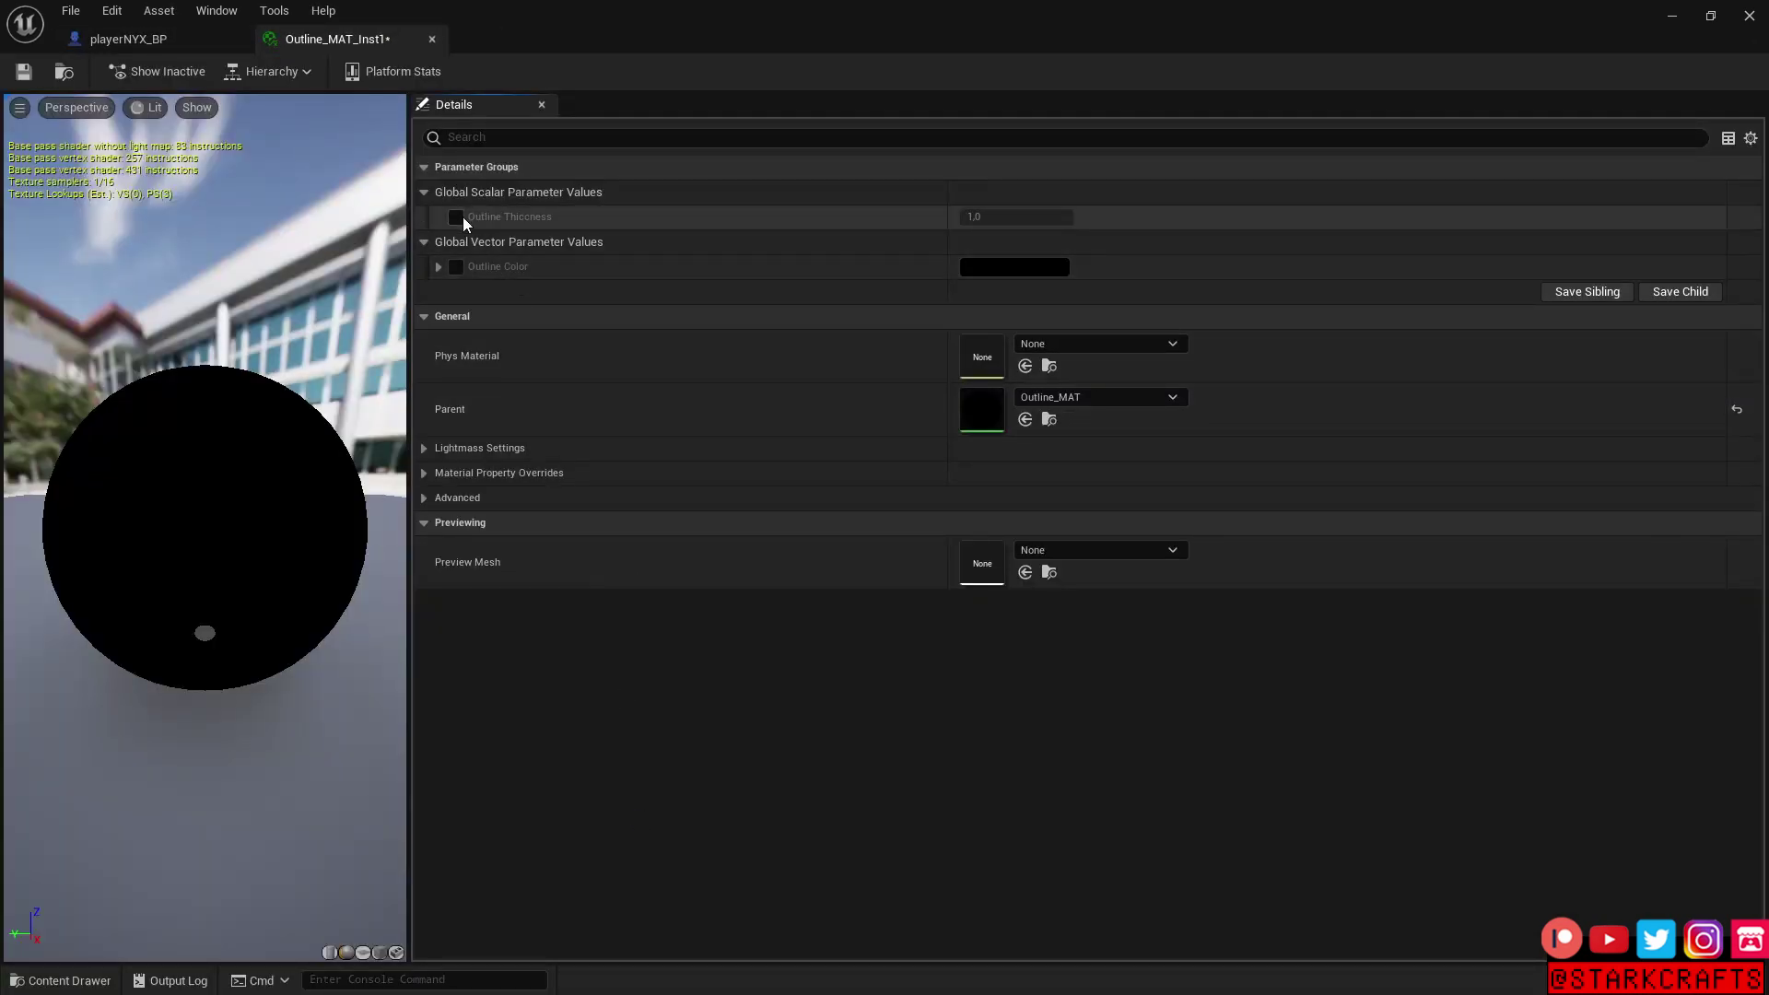
pyautogui.click(456, 217)
pyautogui.click(456, 268)
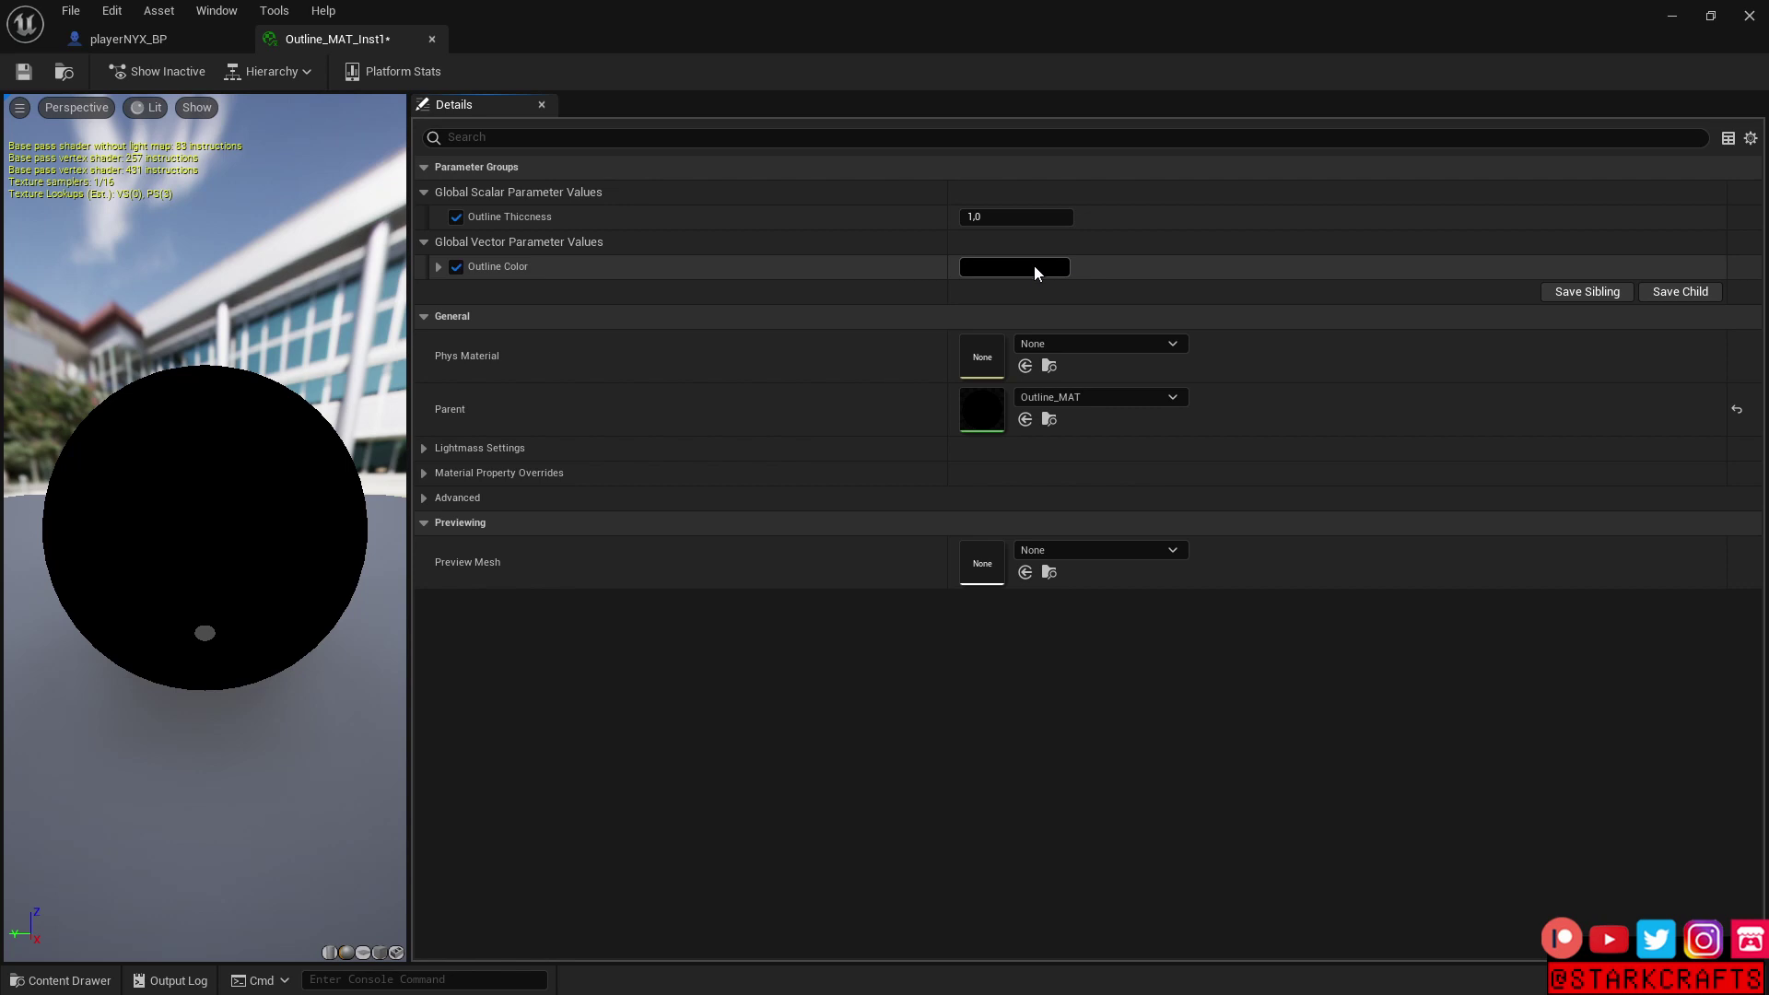
pyautogui.click(1013, 218)
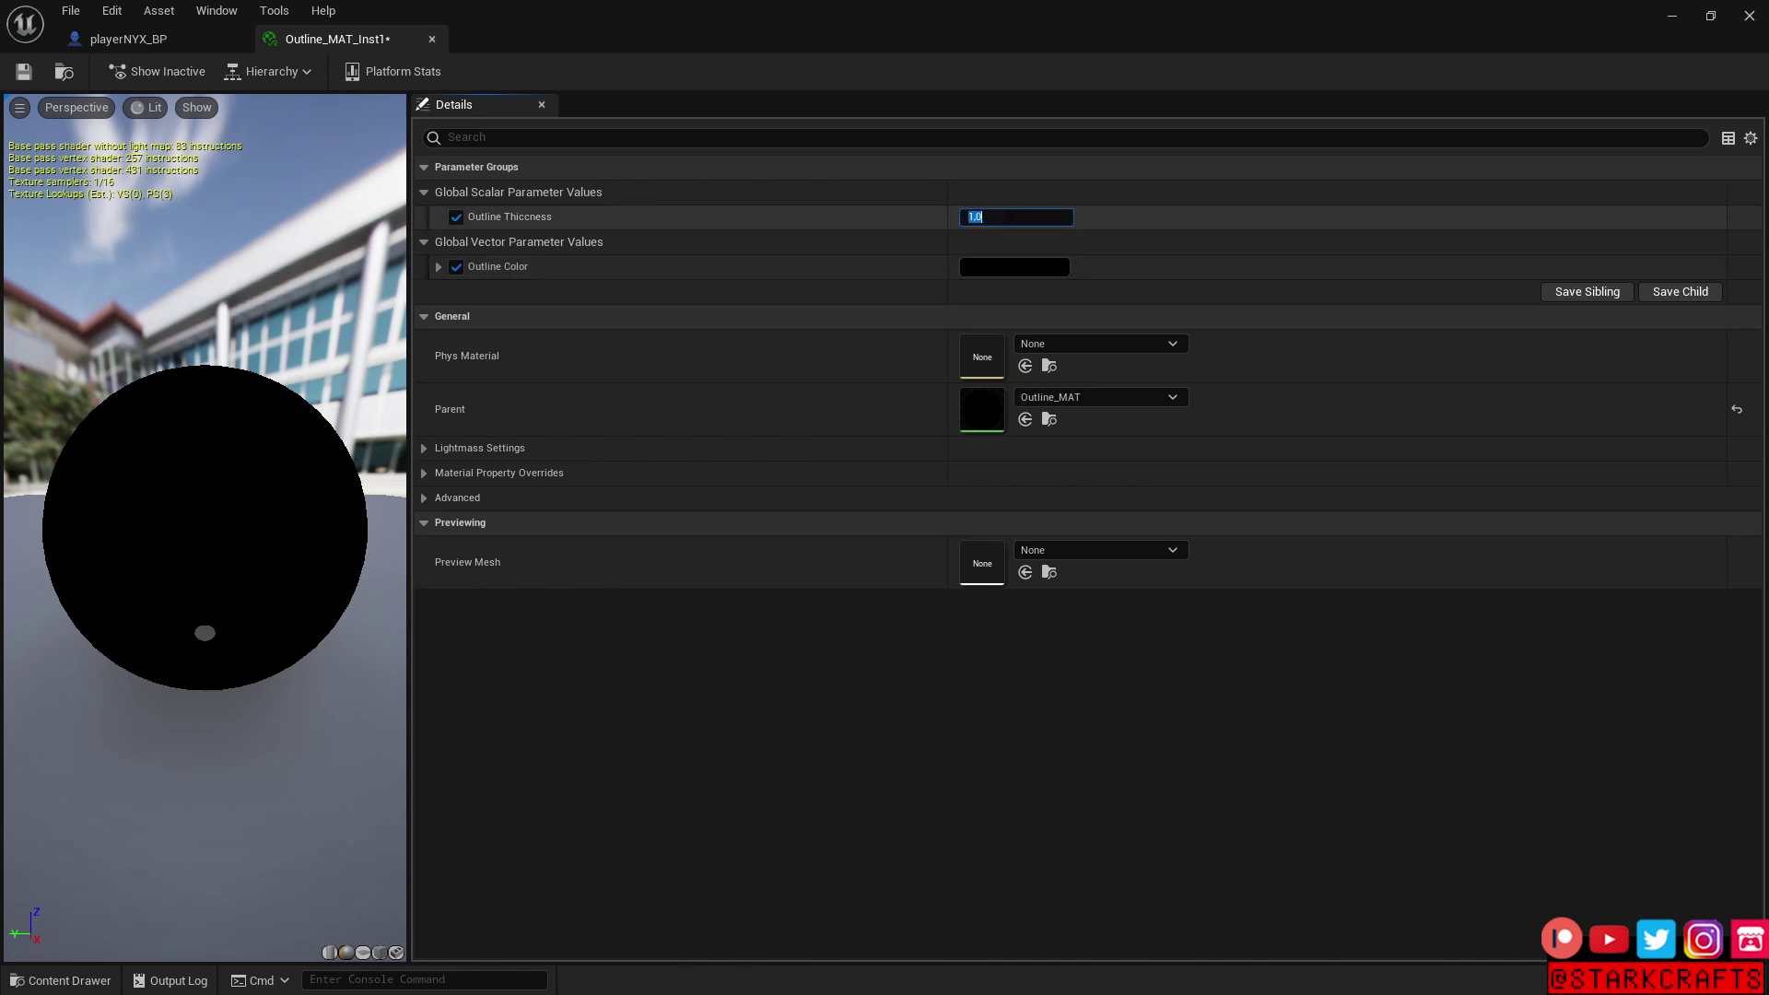
pyautogui.press('Return')
pyautogui.click(1029, 271)
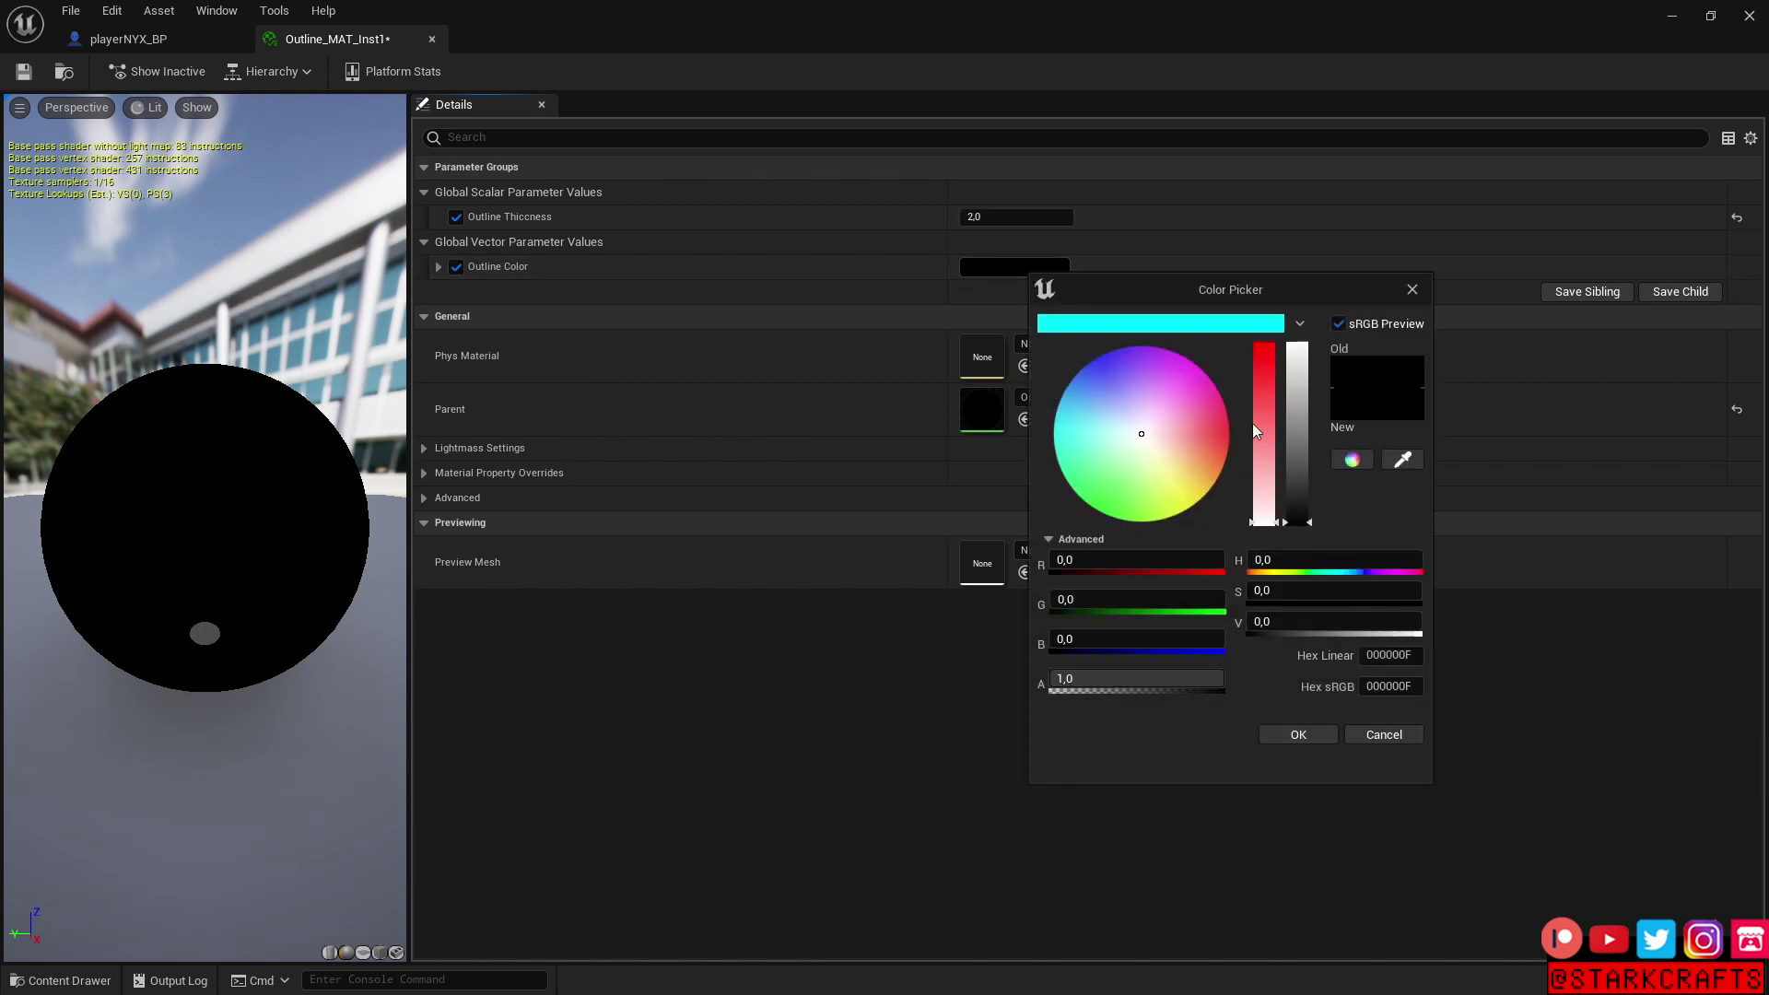
pyautogui.moveTo(1298, 417); pyautogui.dragTo(1297, 349)
pyautogui.click(1298, 734)
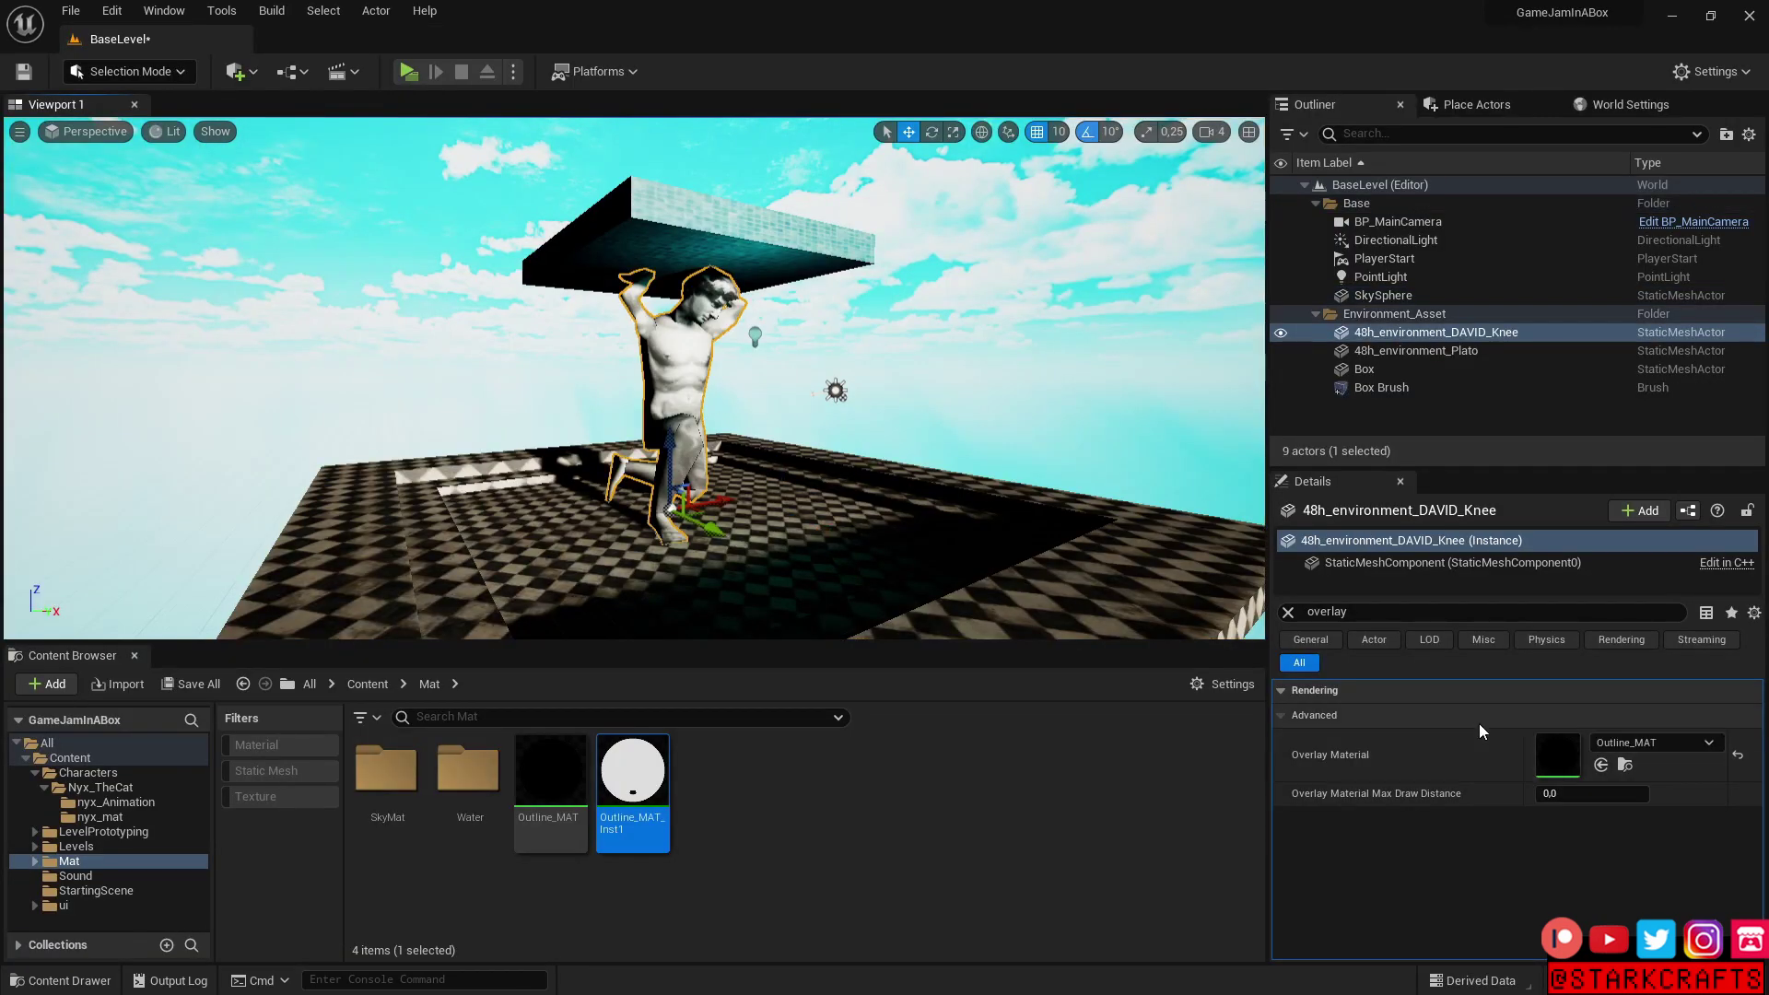
# Assign Outline_MAT_Inst1 as the statue's Overlay Material
pyautogui.click(1683, 742)
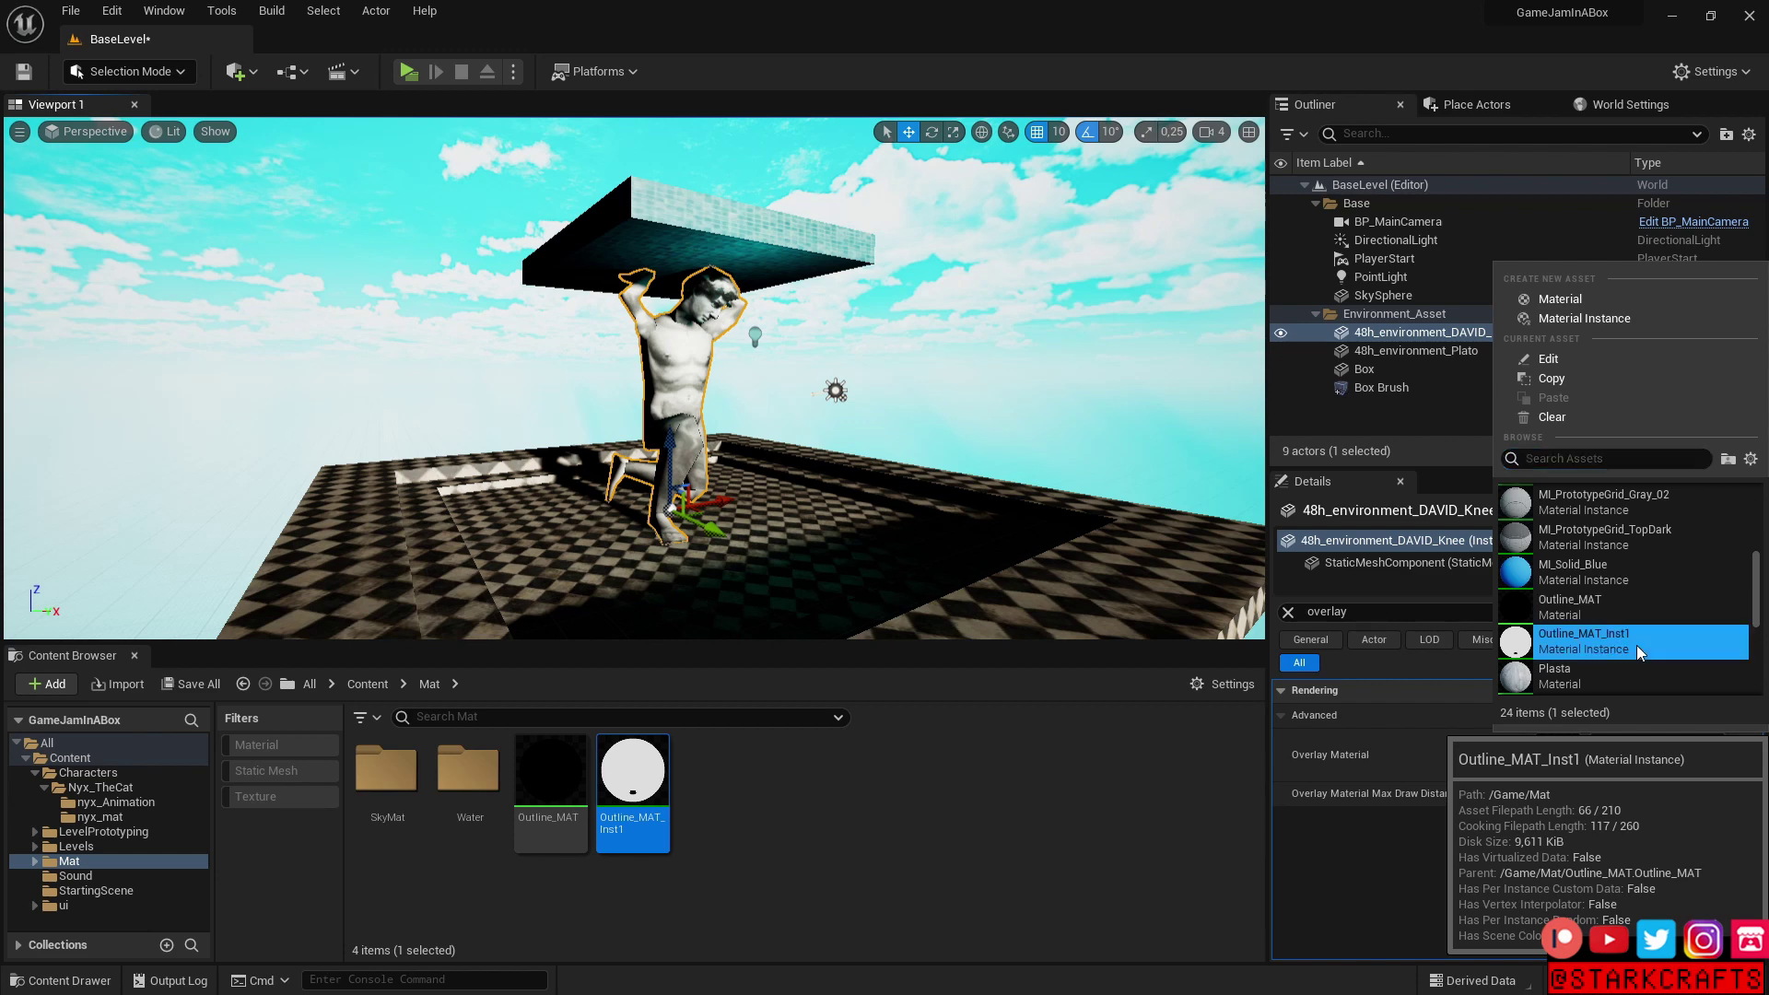
pyautogui.click(1636, 645)
pyautogui.click(635, 369)
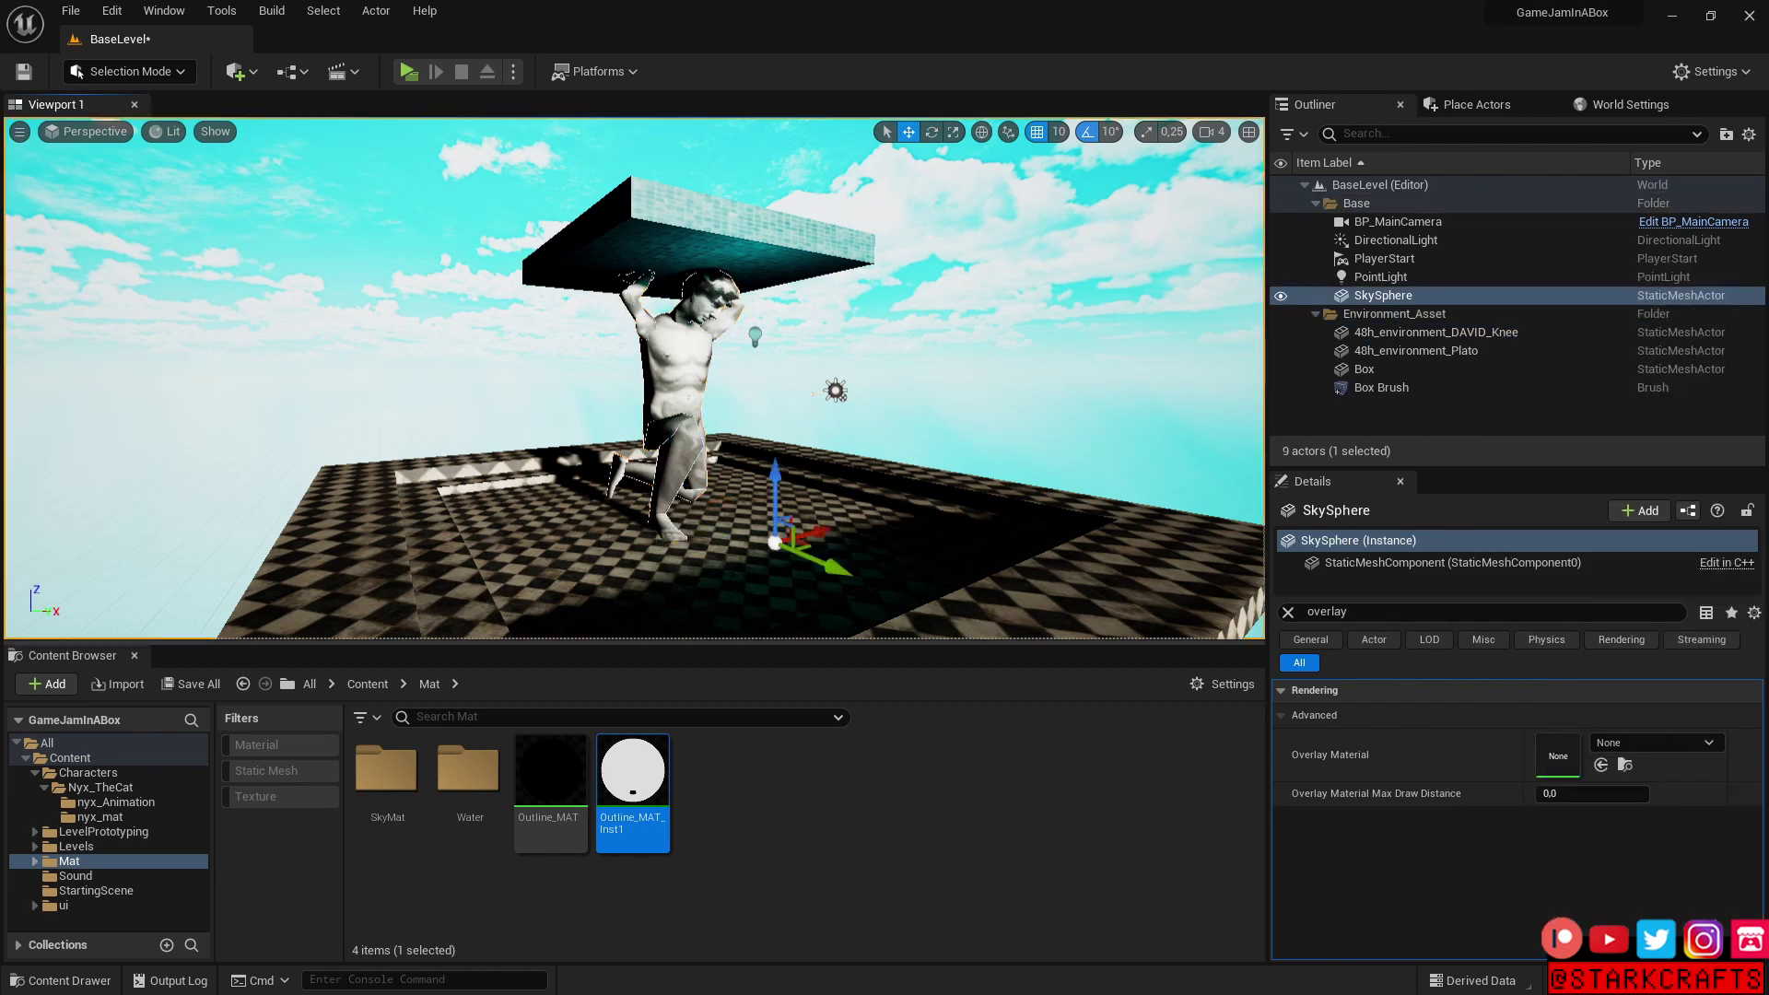
pyautogui.click(696, 246)
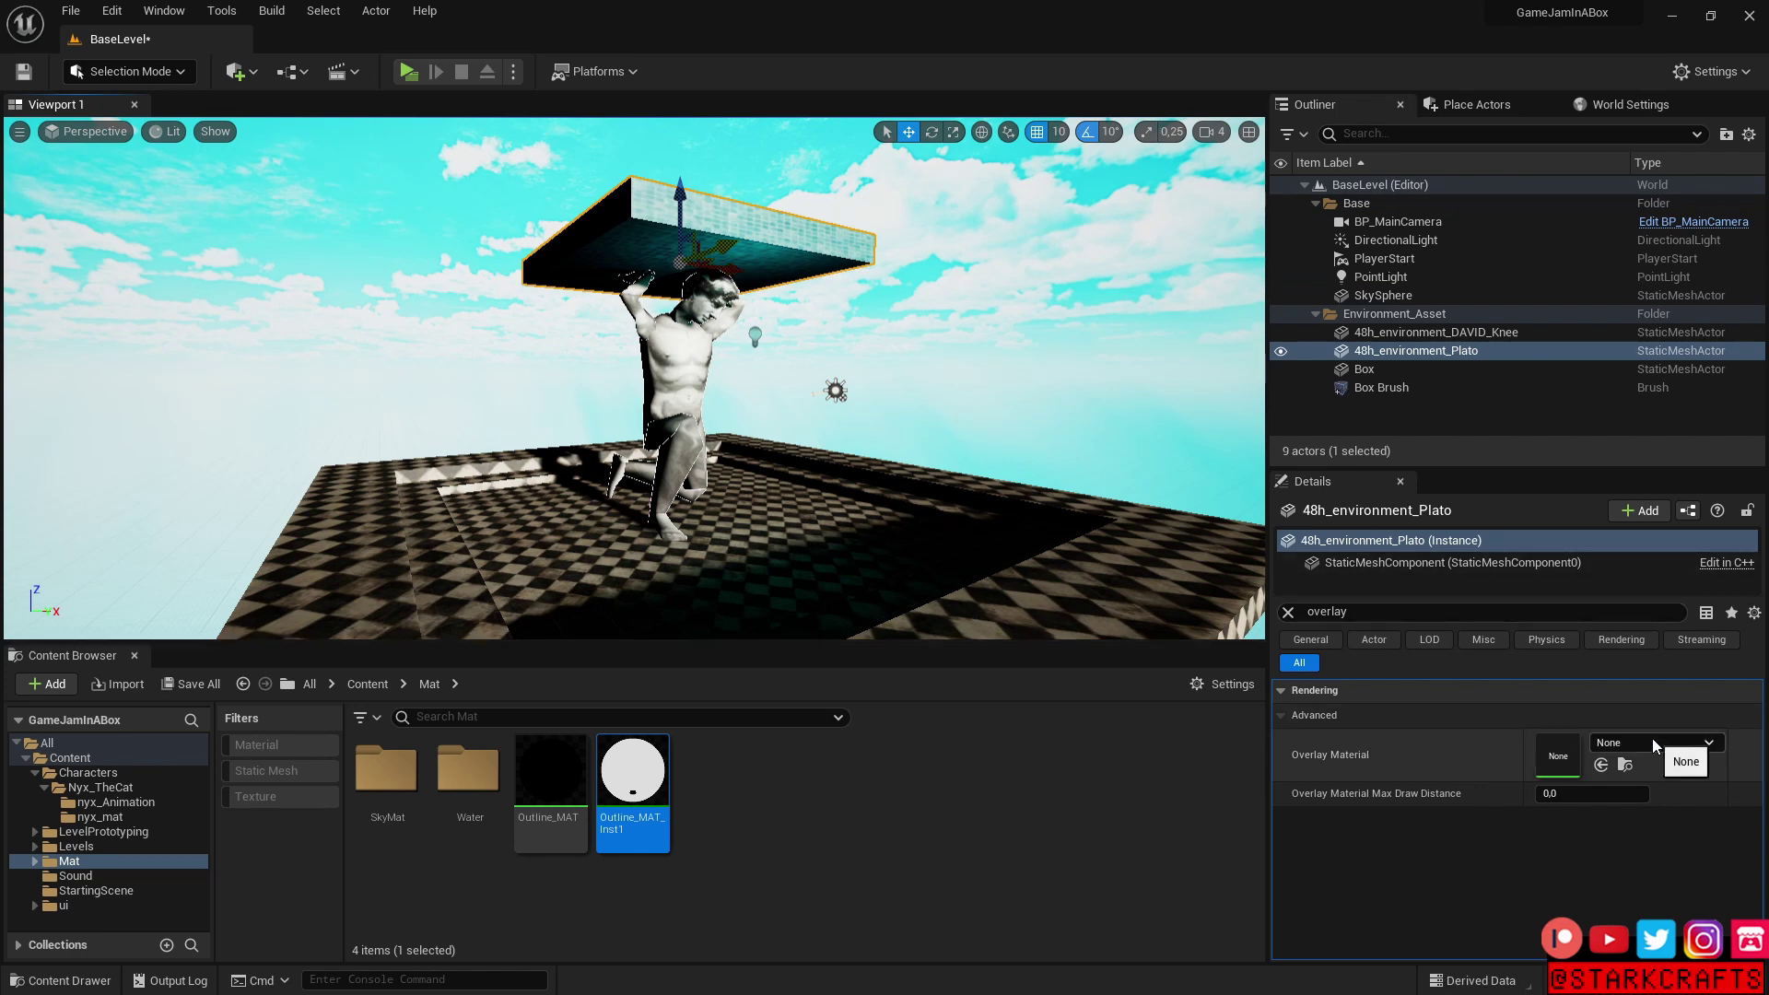
pyautogui.click(977, 432)
# Create Outline_MAT_Inst2 from Outline_MAT with Outline Thiccness overridden to 0.5, and save it
pyautogui.rightClick(553, 801)
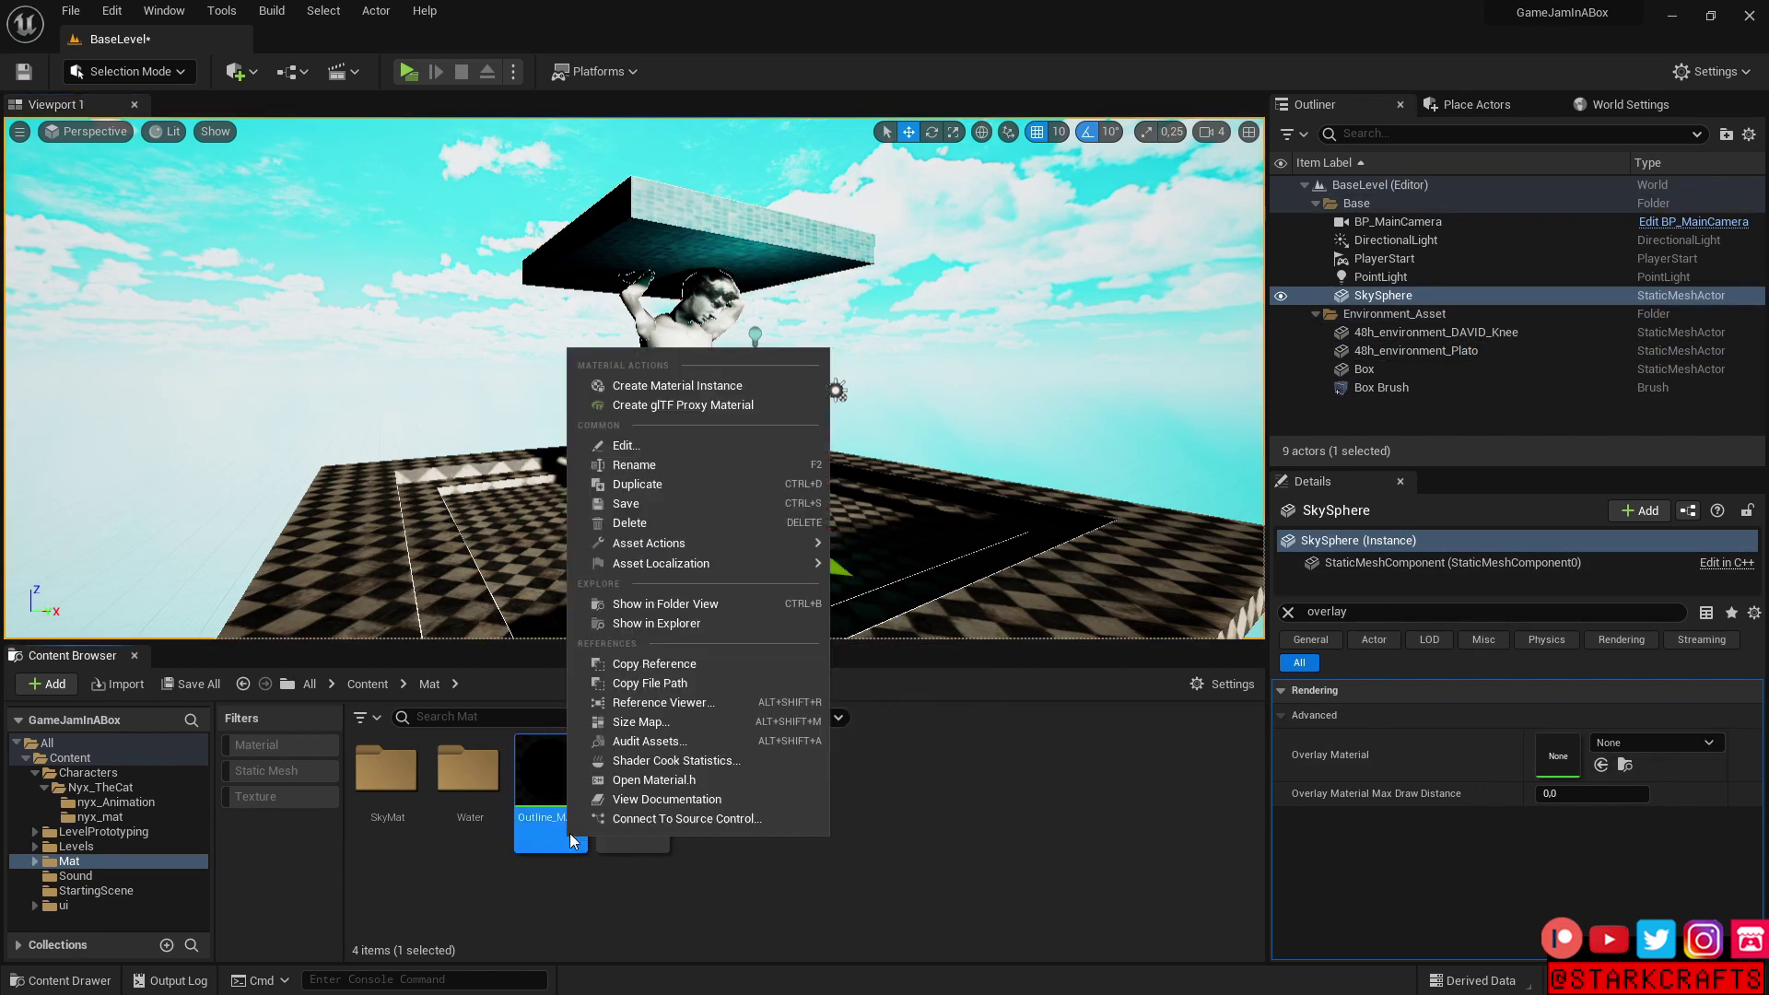
pyautogui.click(685, 389)
pyautogui.press('Return')
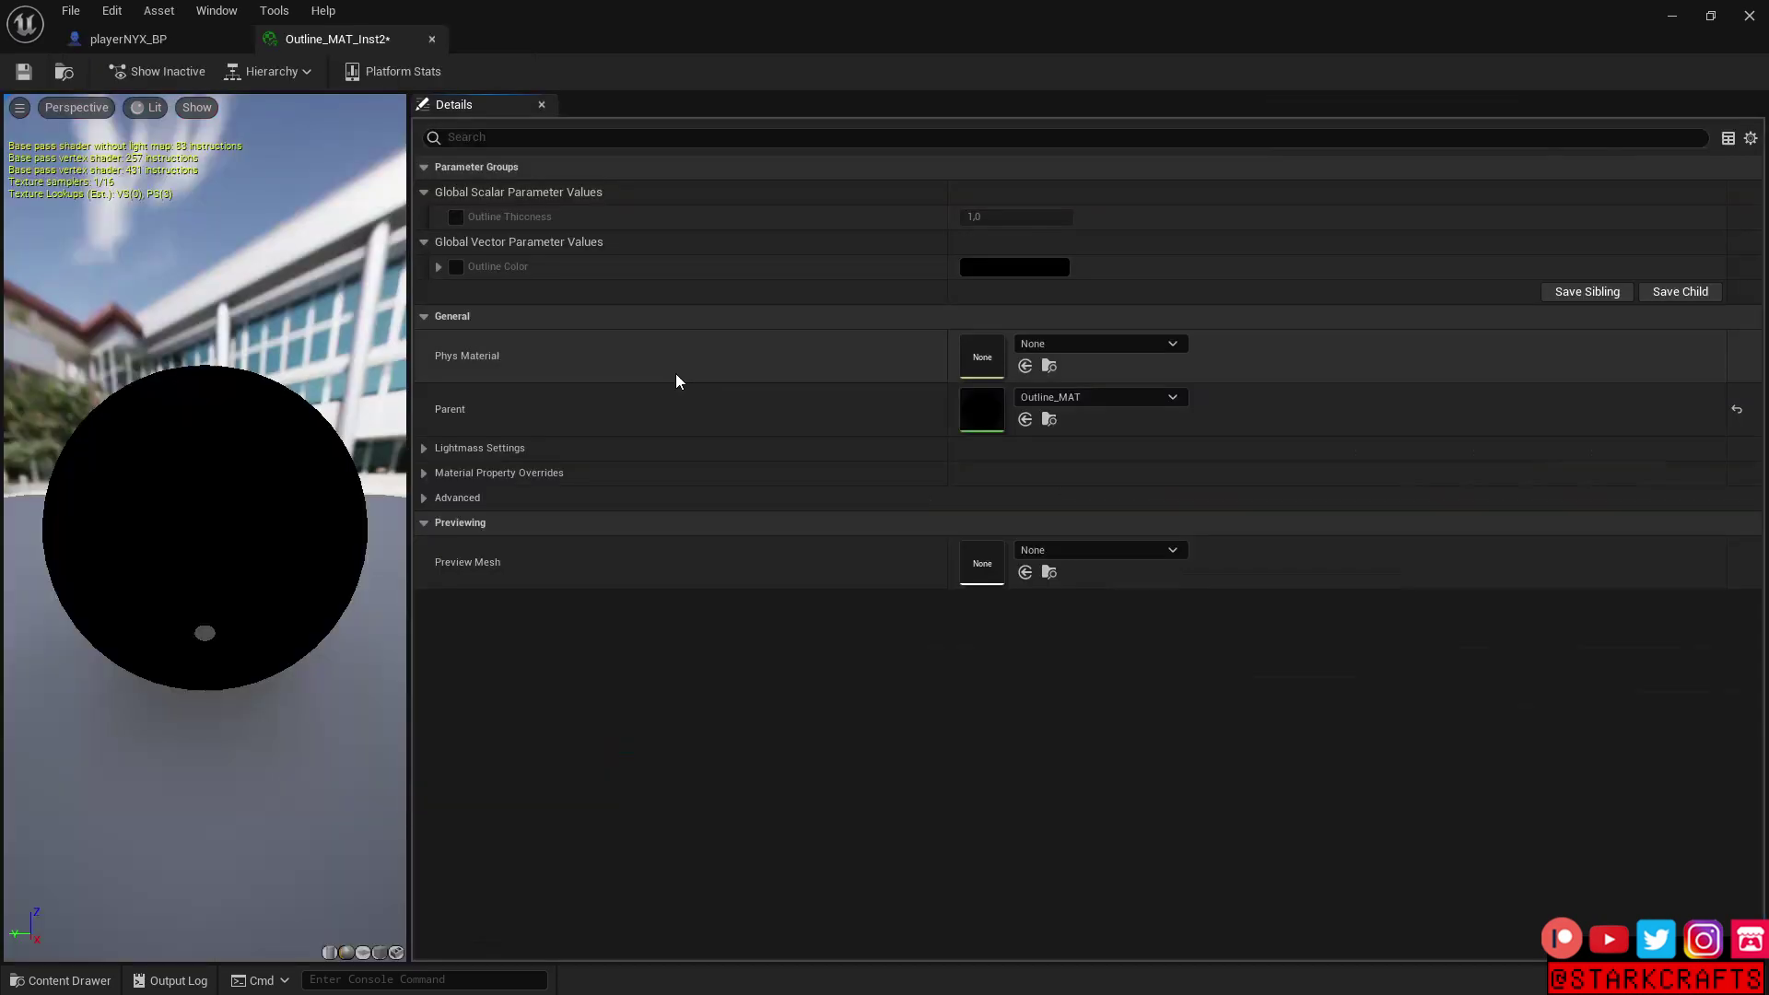
pyautogui.click(455, 217)
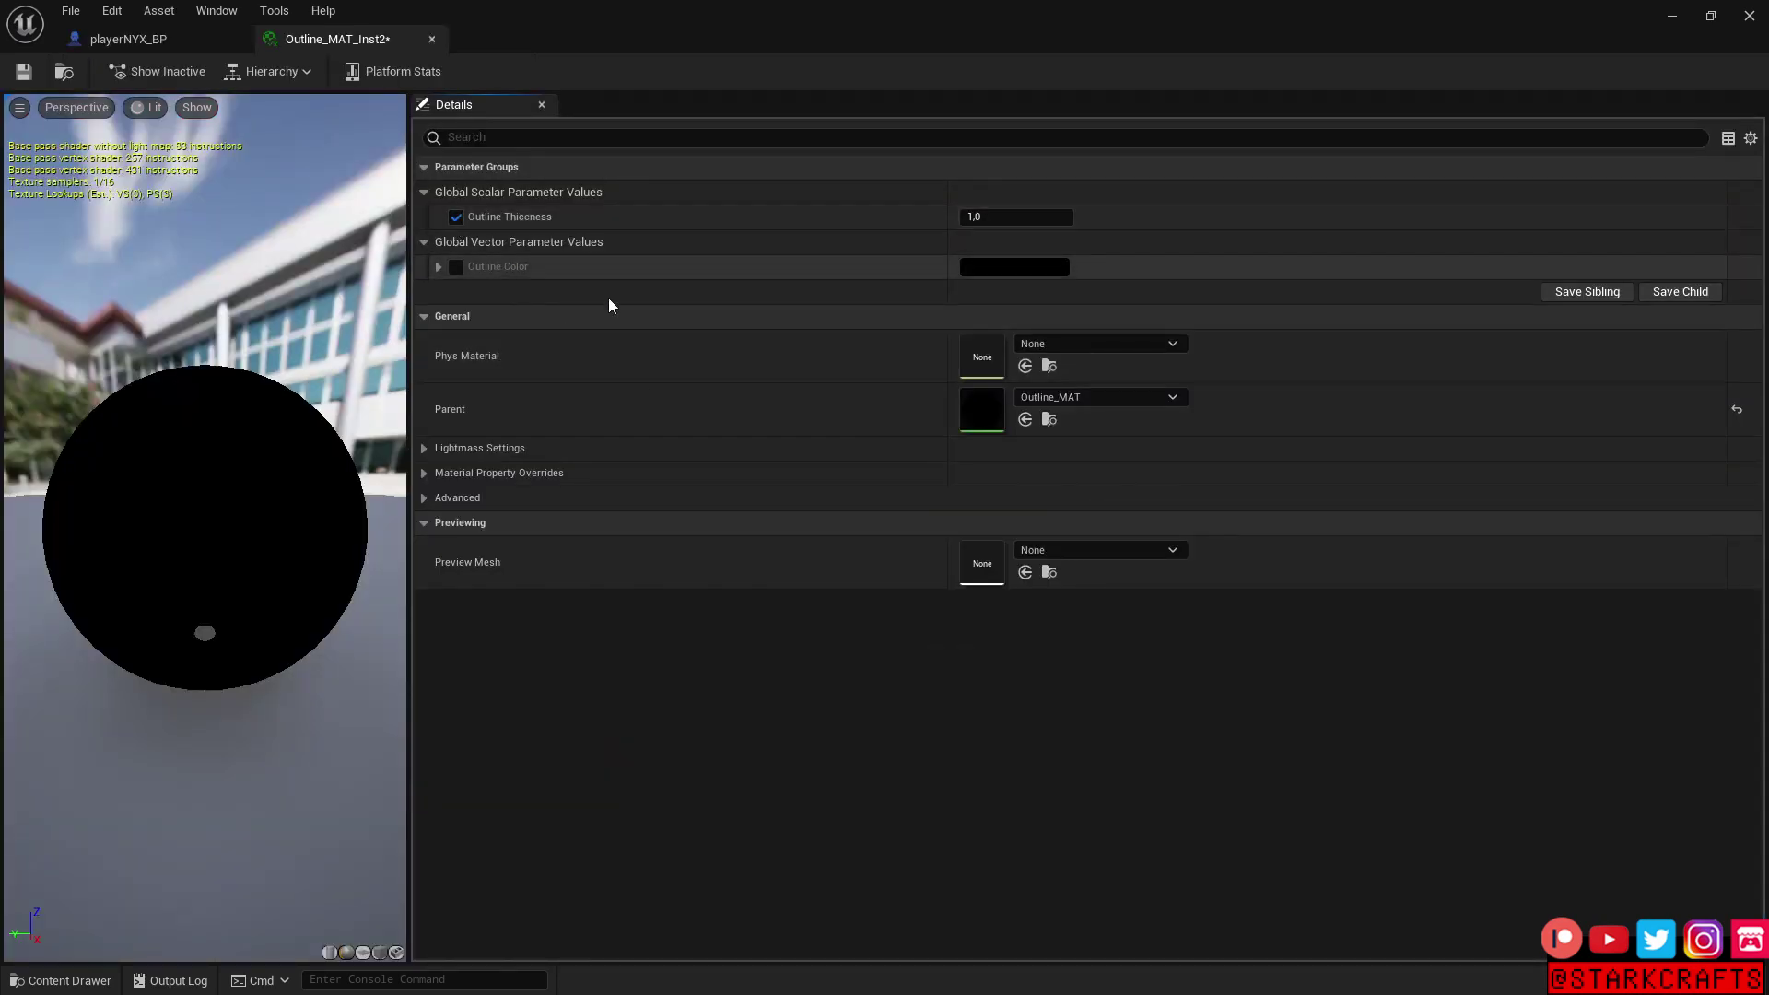
pyautogui.click(1001, 210)
pyautogui.write('0.5')
pyautogui.press('Return')
pyautogui.click(24, 71)
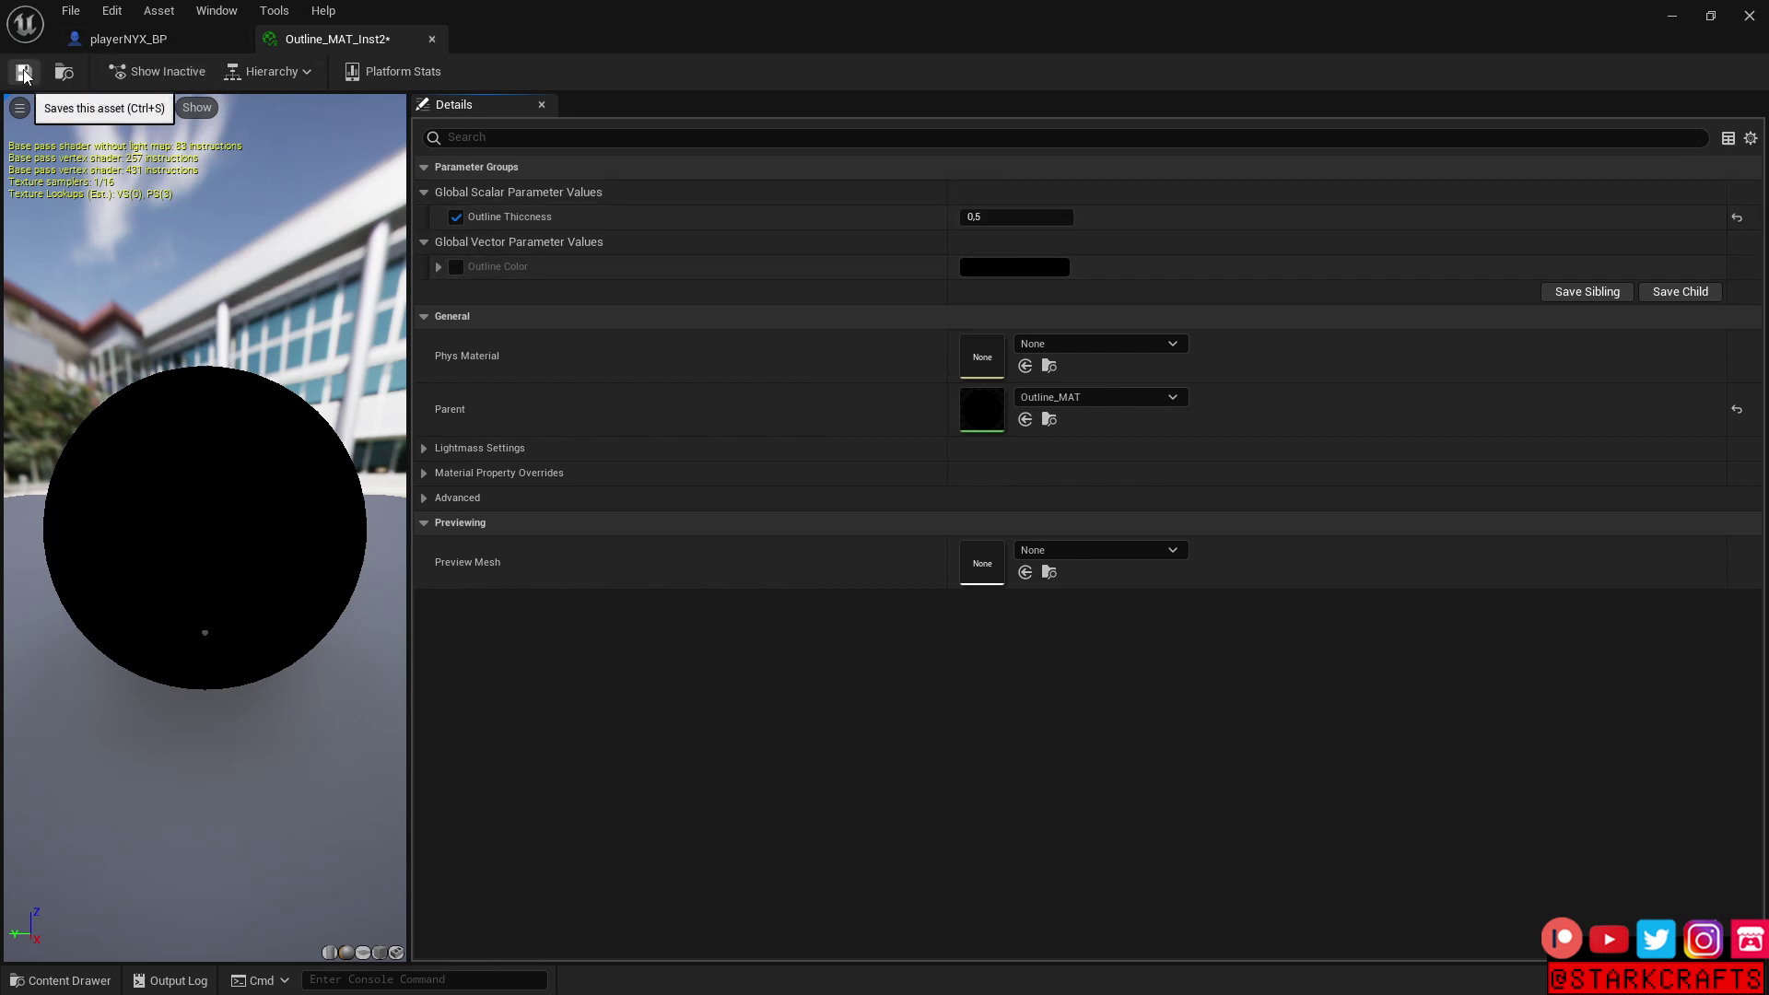
# Set the outline instance as the Overlay Material on playerNYX_BP's cat mesh and compile
pyautogui.click(145, 37)
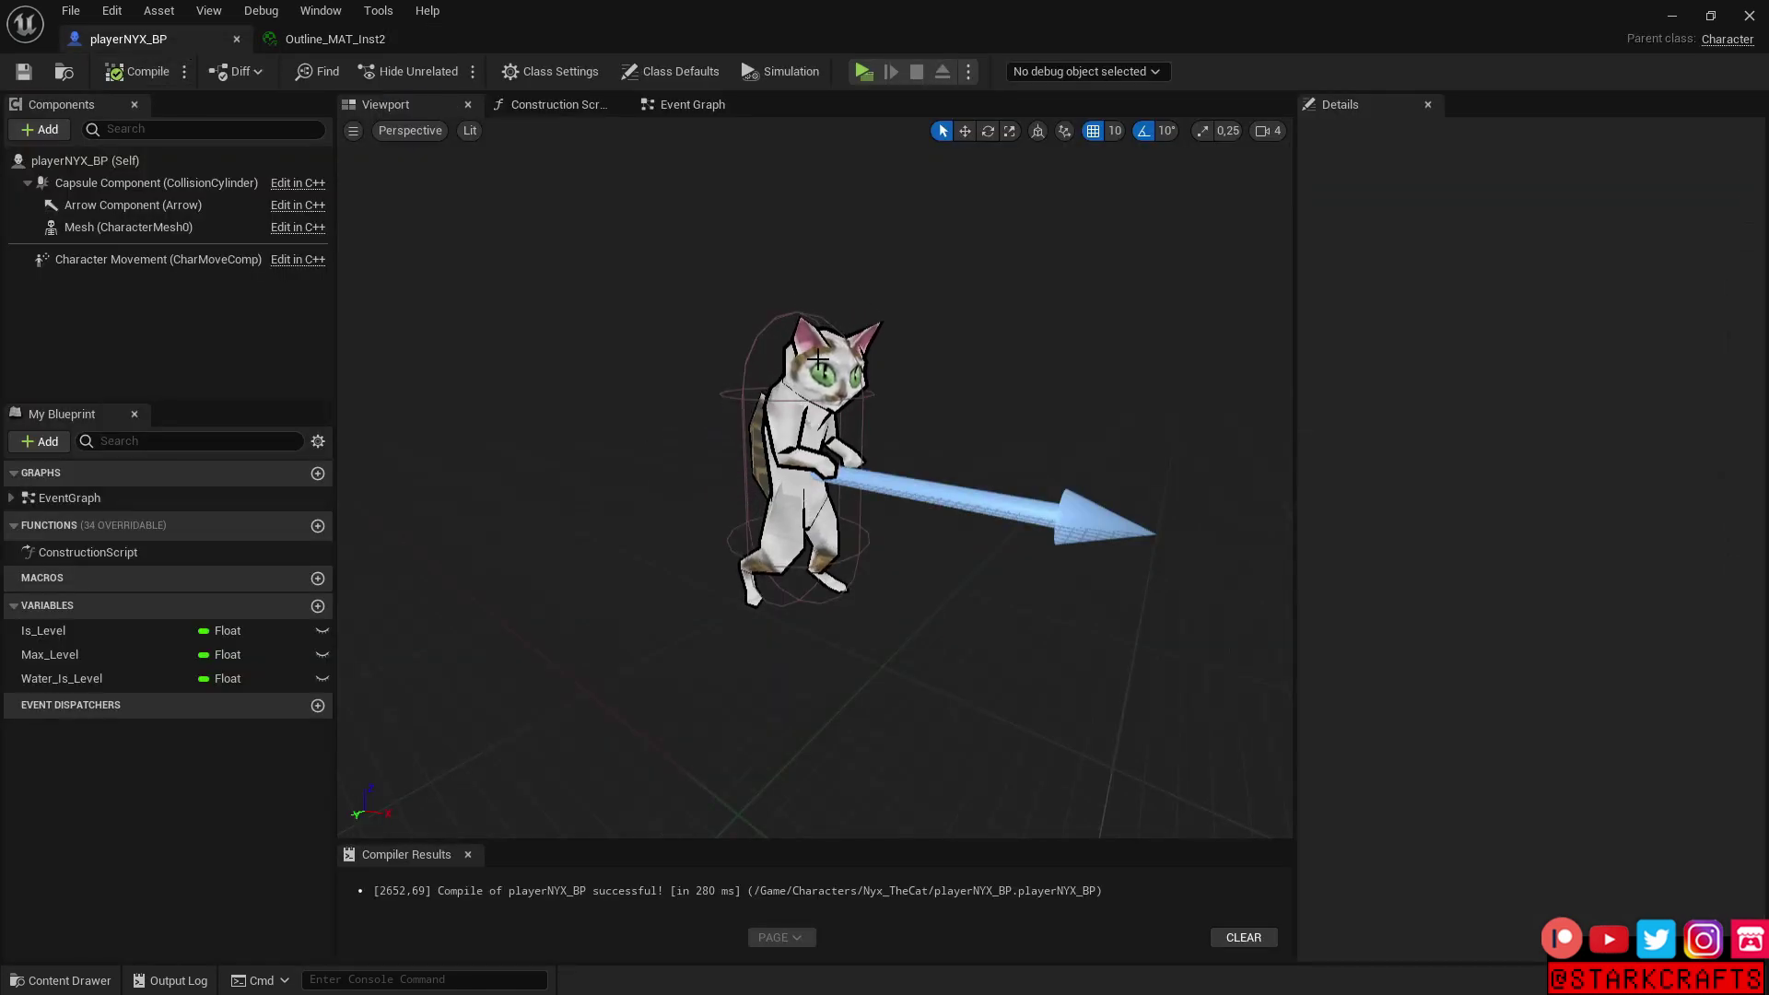
pyautogui.click(645, 488)
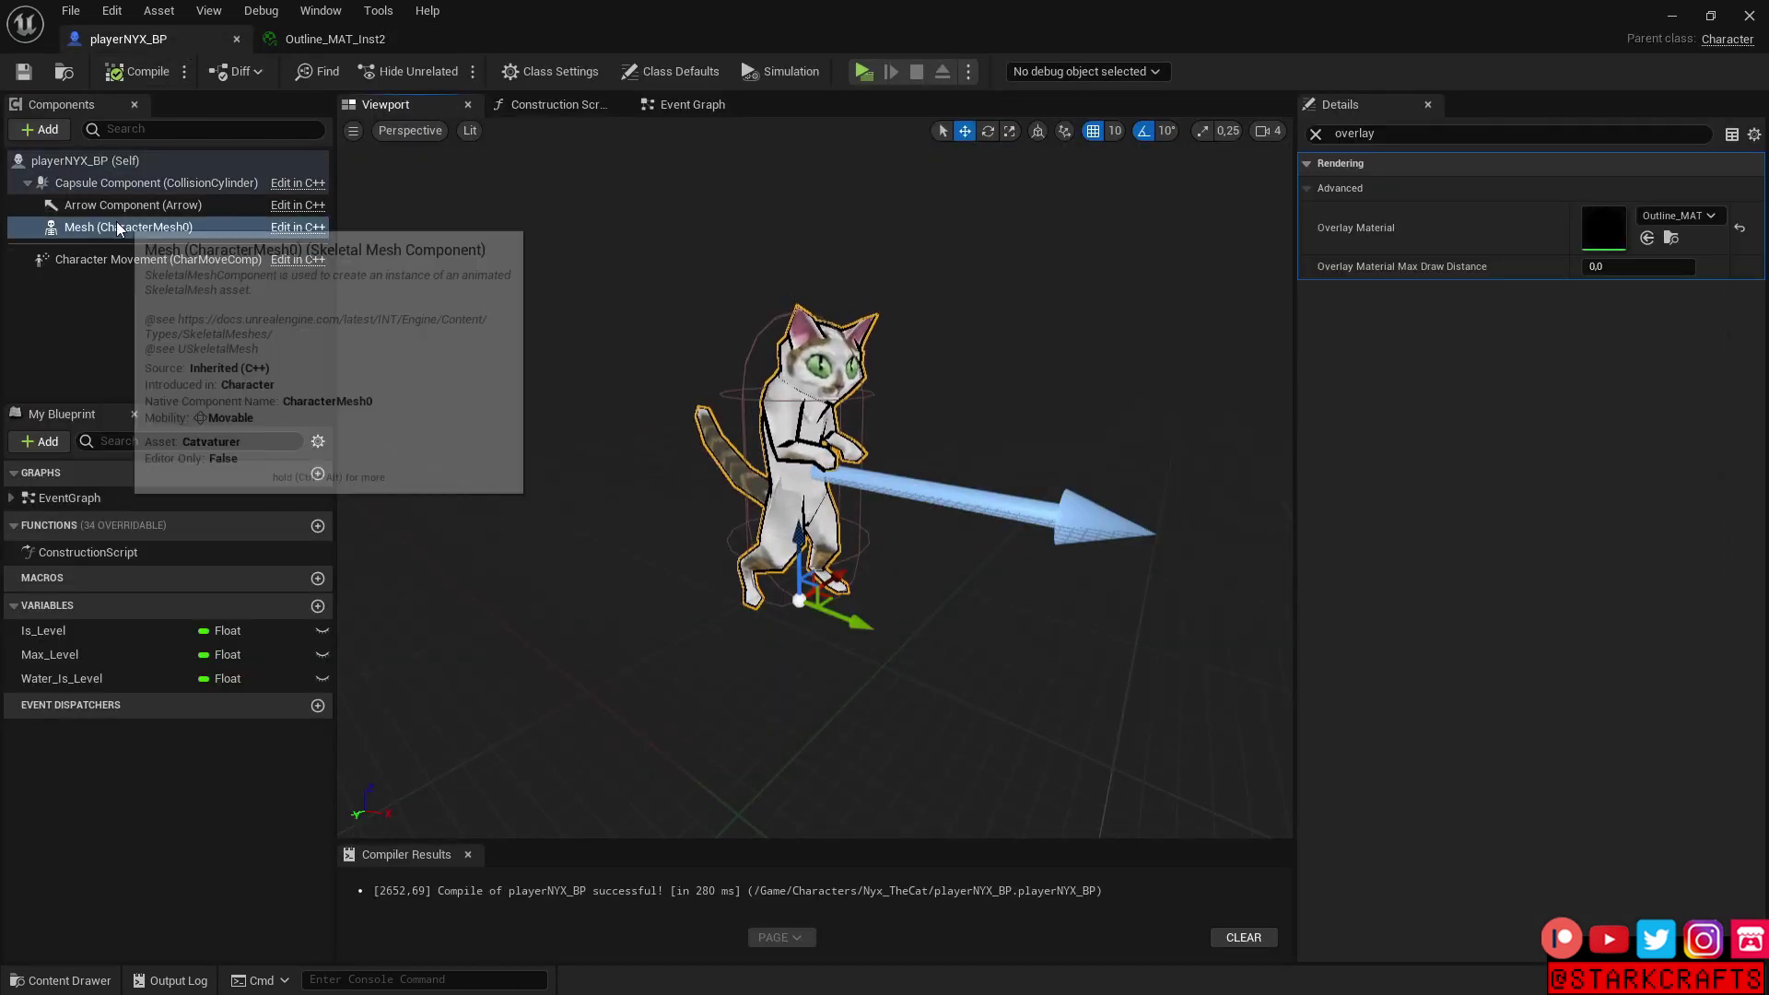
pyautogui.click(1692, 218)
pyautogui.click(1655, 620)
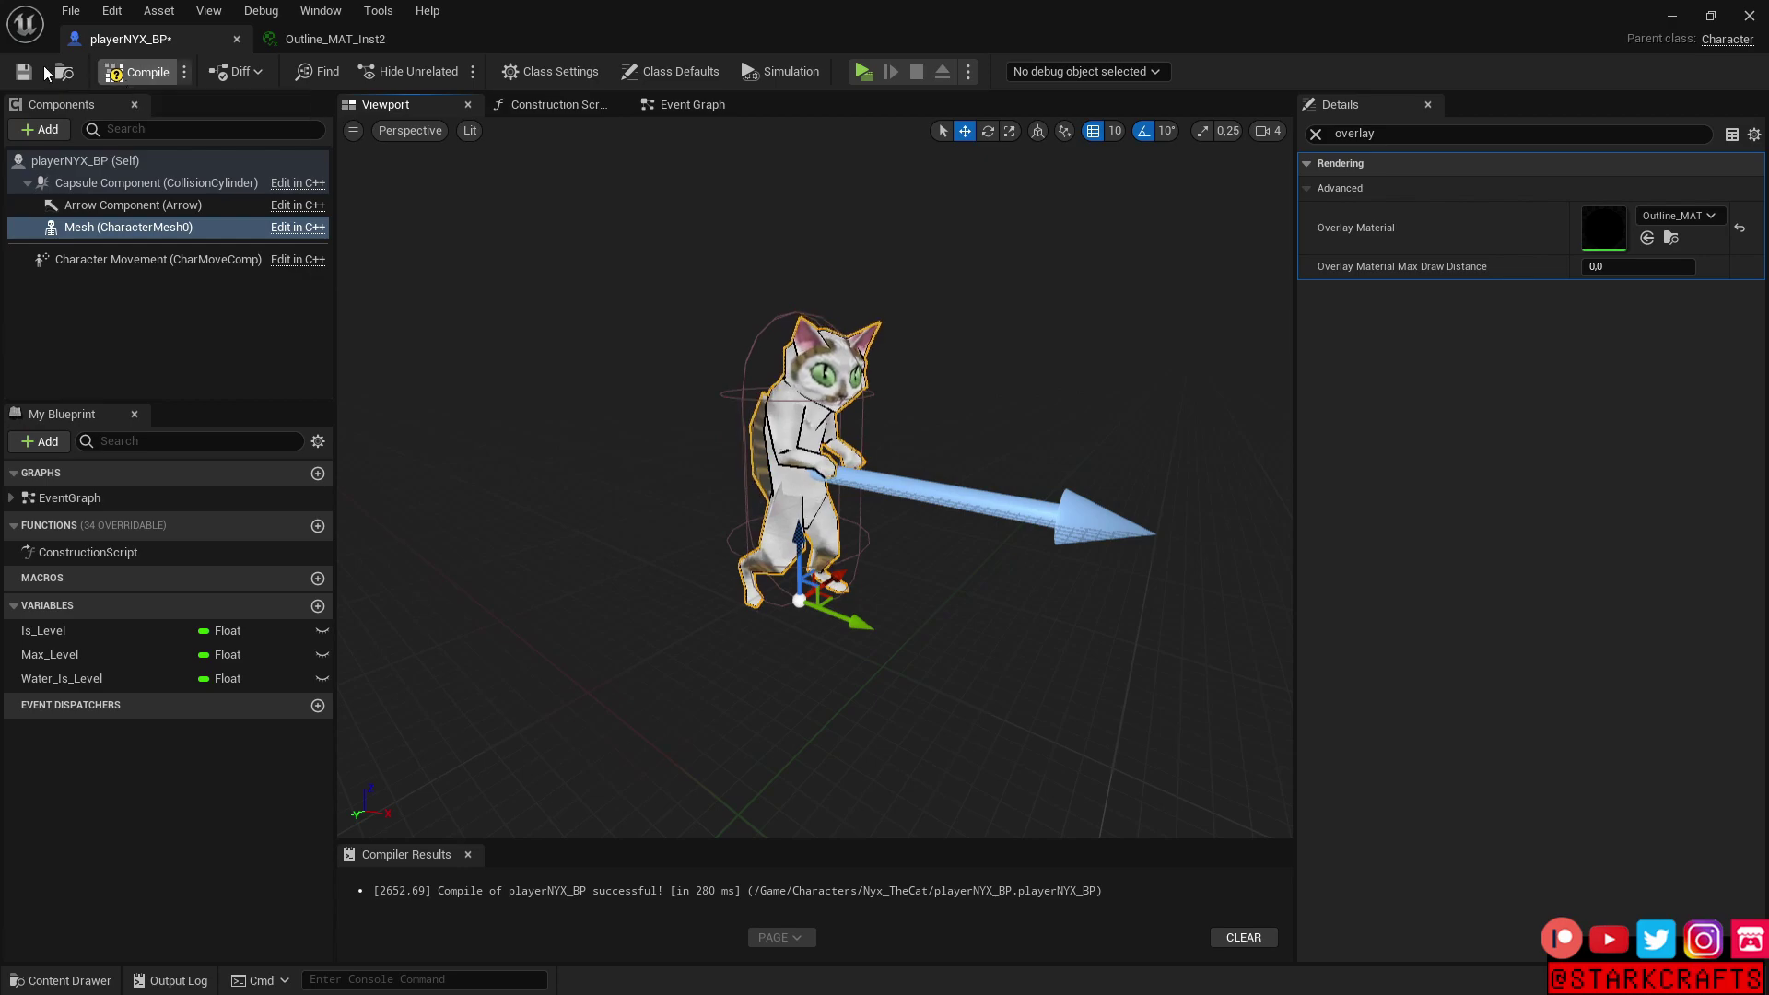
pyautogui.click(121, 78)
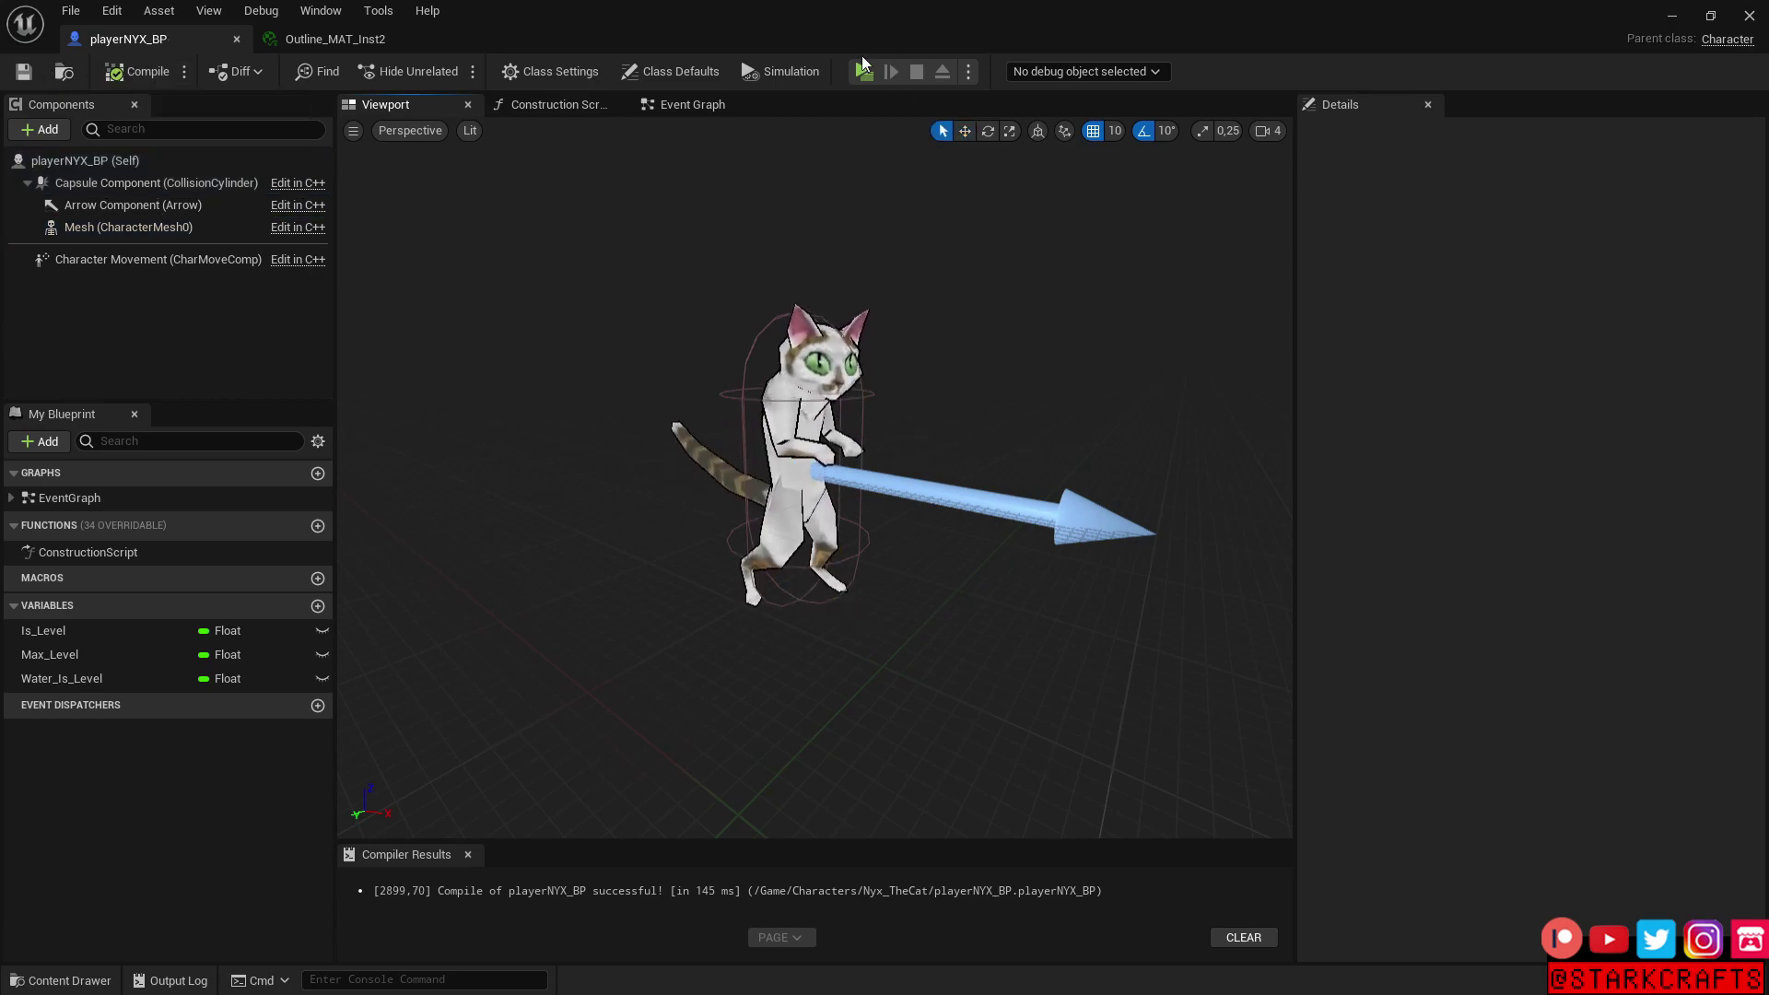
# Launch Play in a New Editor Window to view the outlined cat beside the statue
pyautogui.click(863, 71)
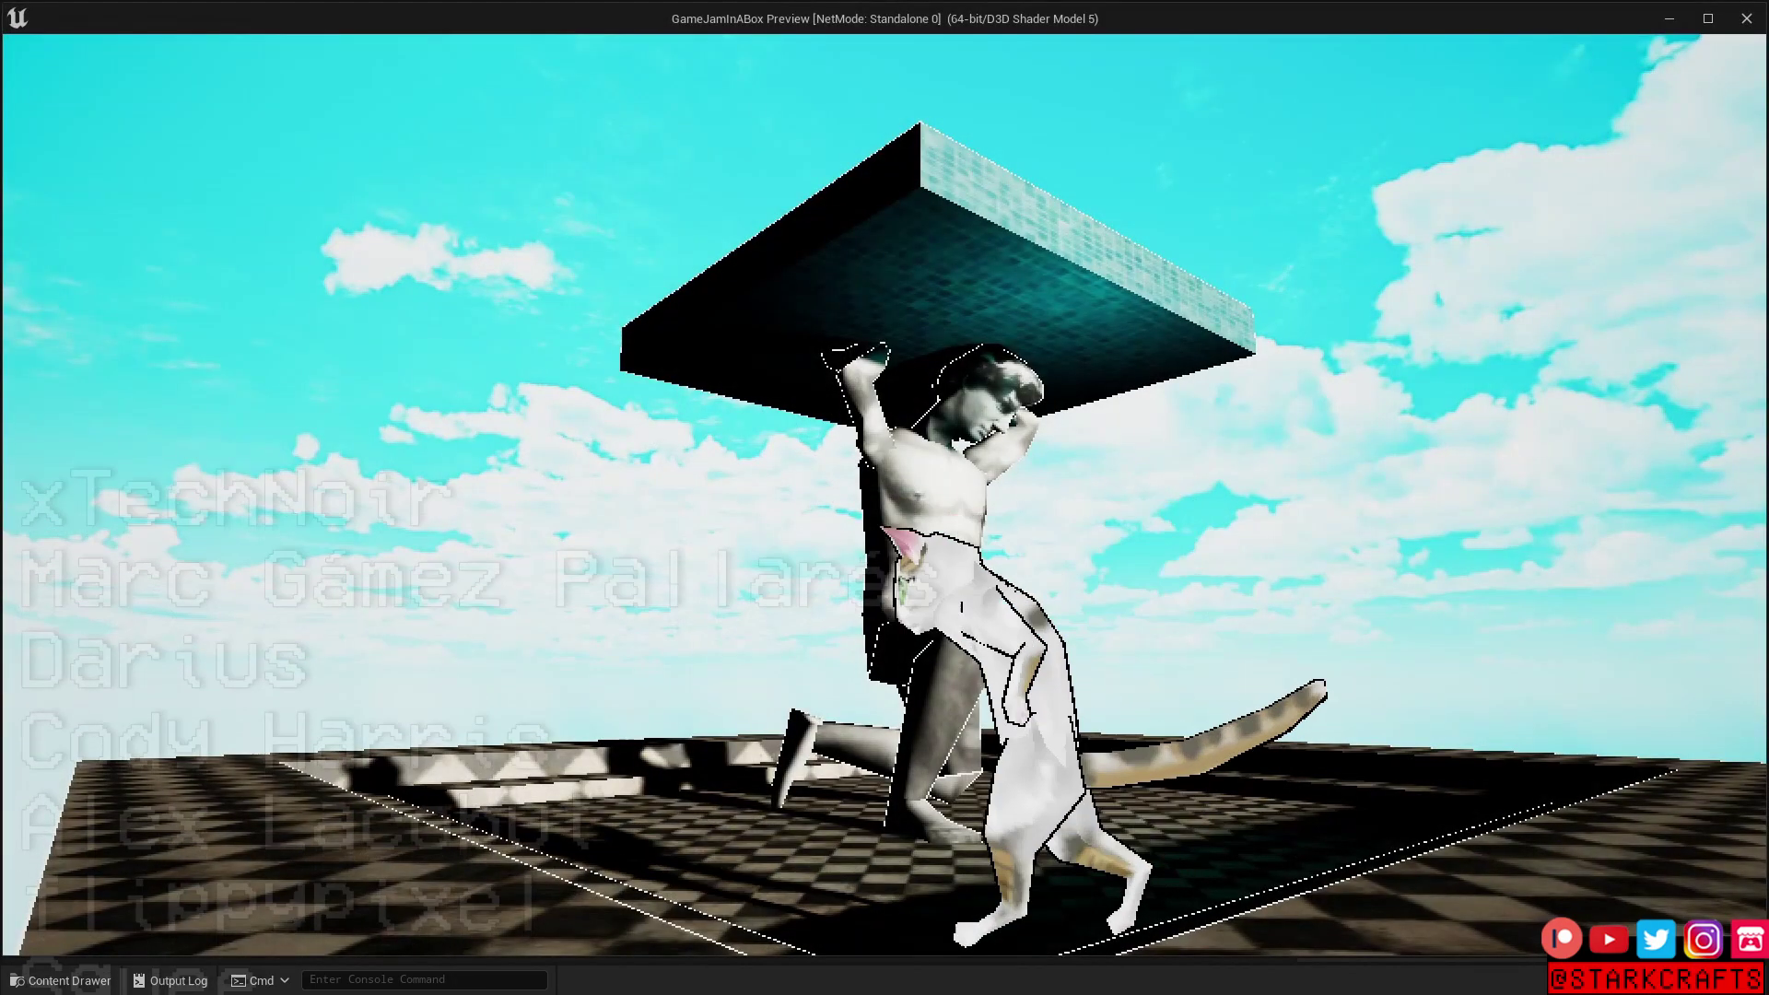